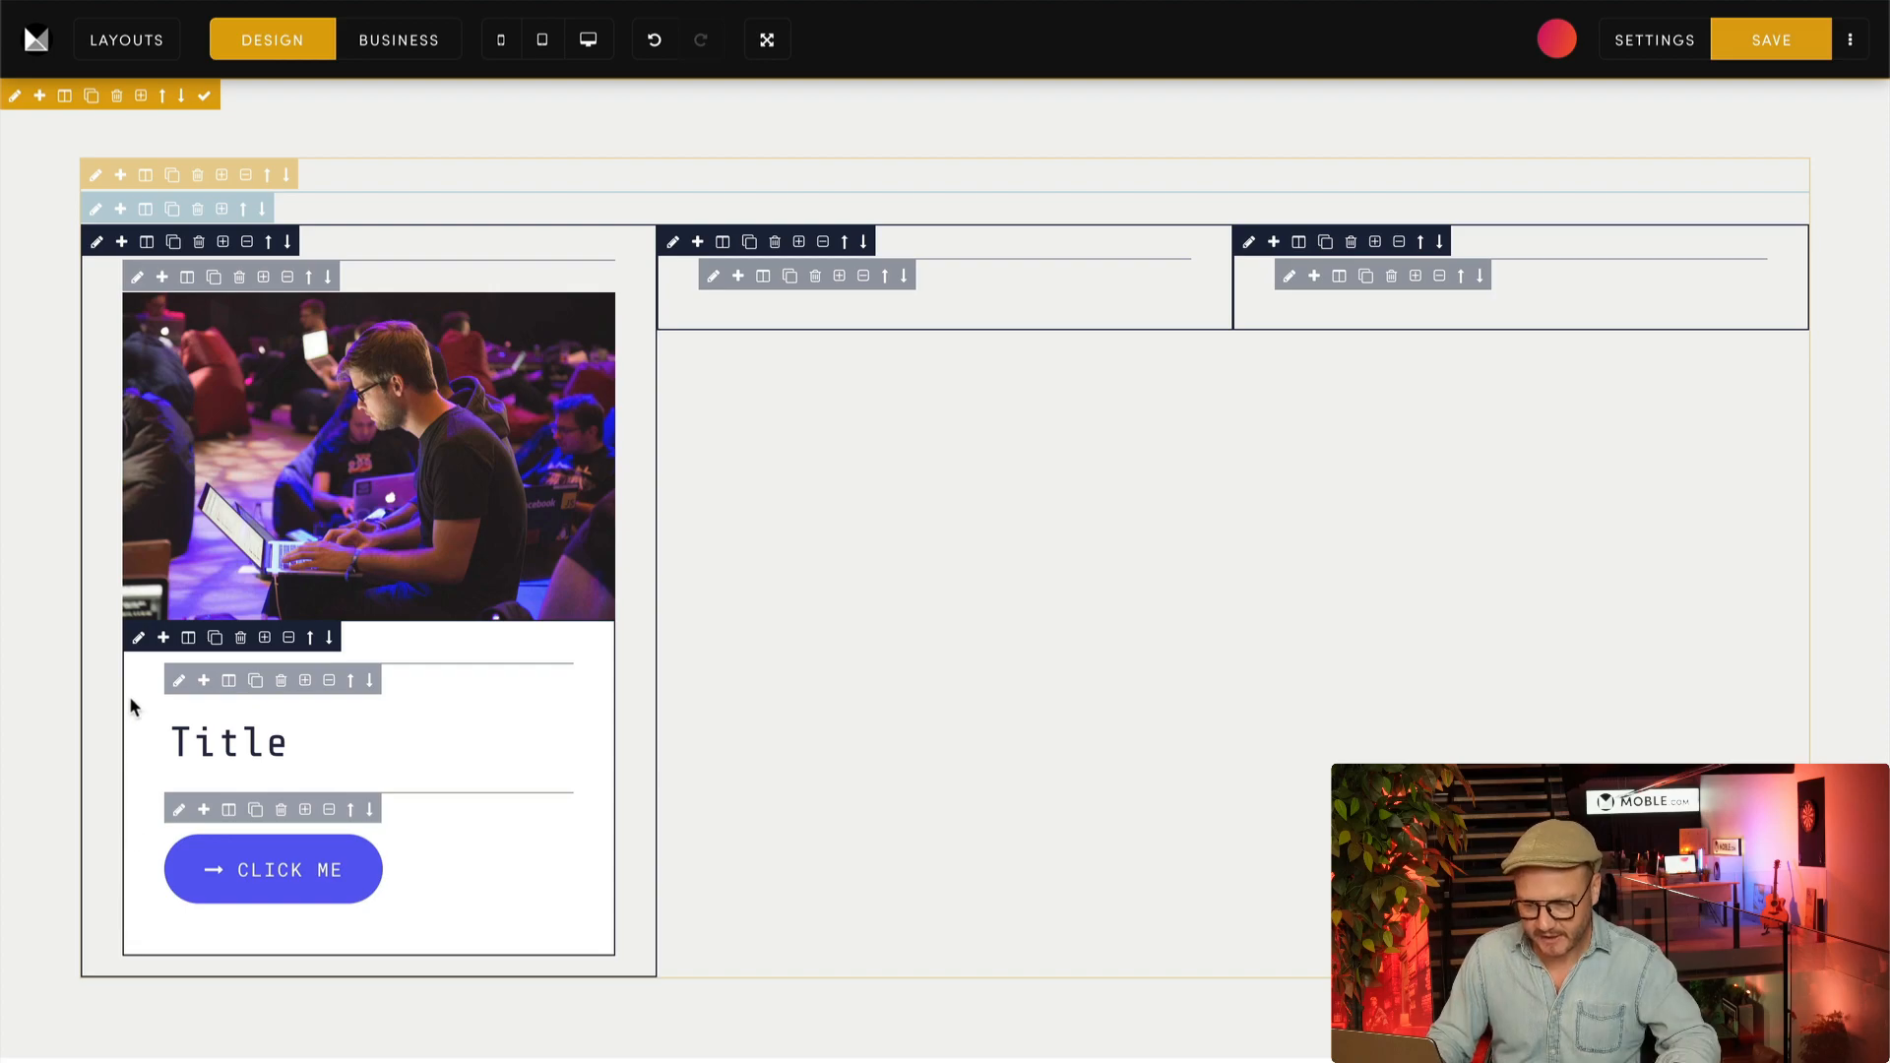
# Step: Try the Shadow More effect on the frame directly above the card image and set its shadow back to None
pyautogui.click(137, 279)
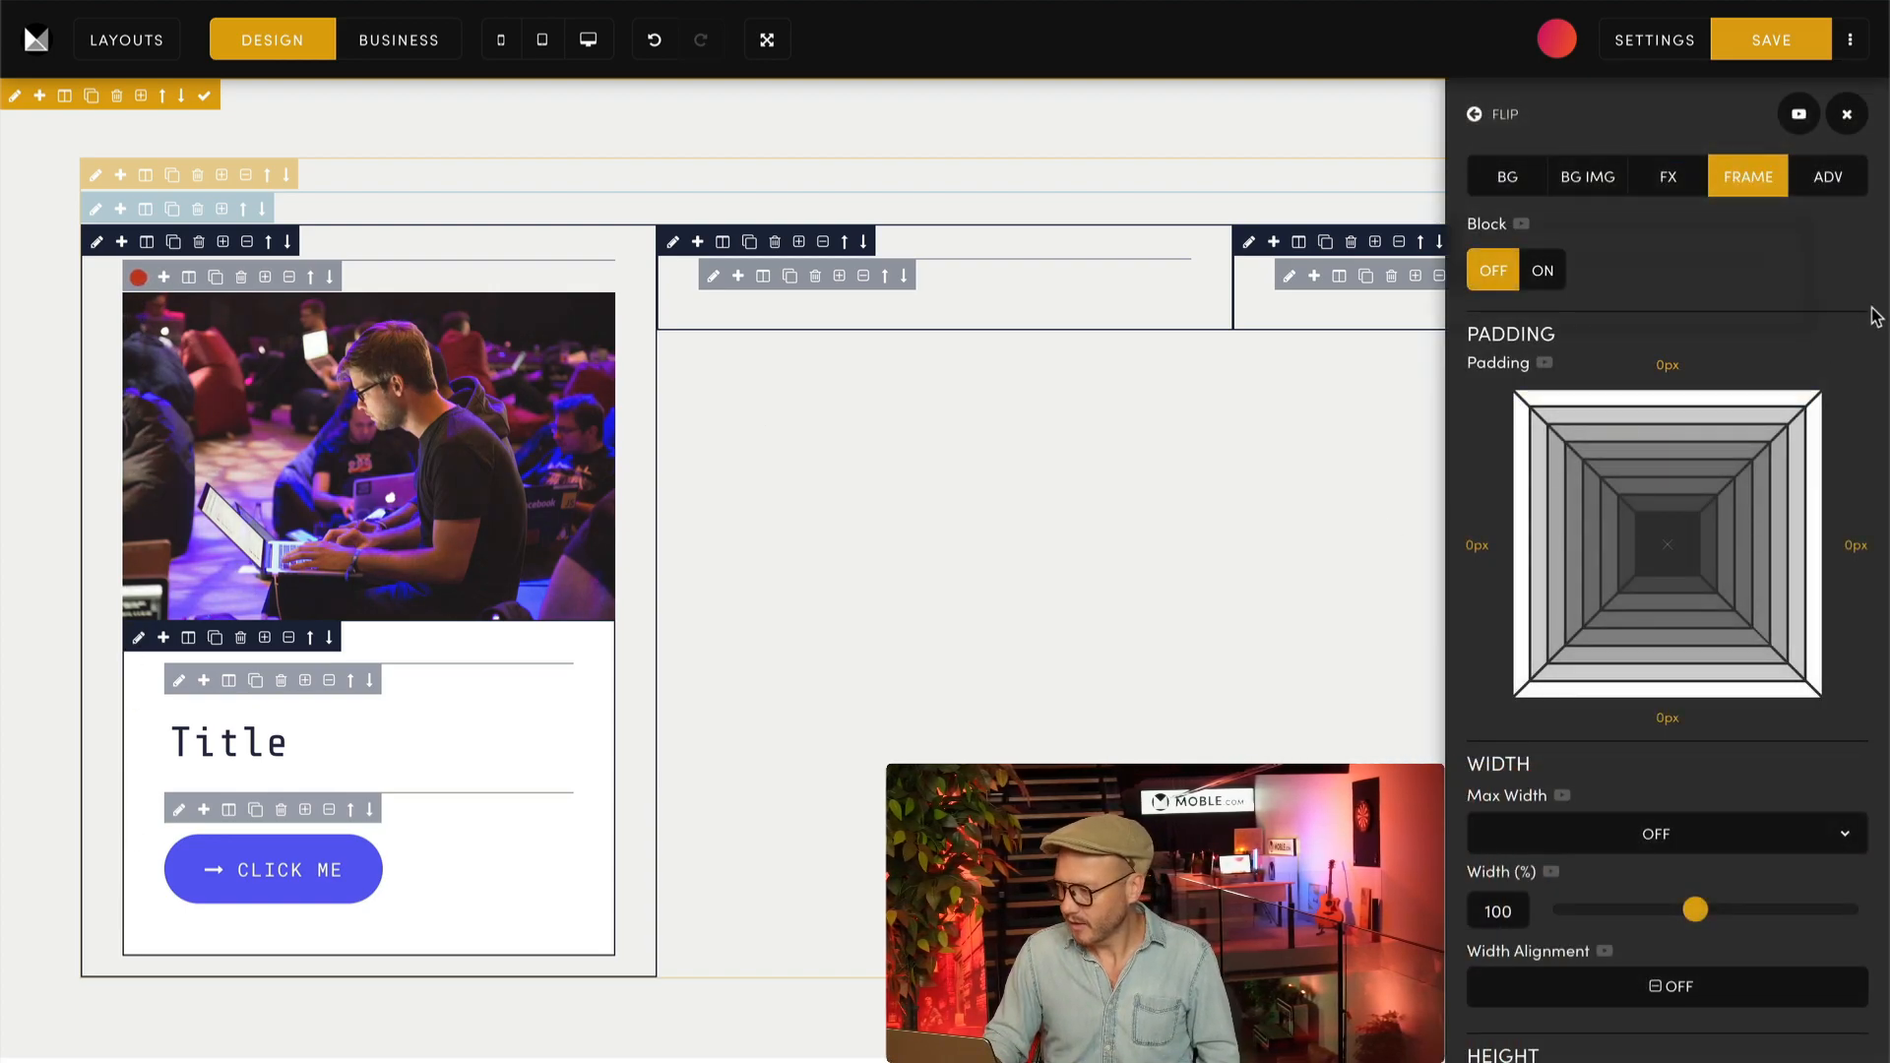
pyautogui.click(1828, 176)
pyautogui.scroll(-5, 1844, 653)
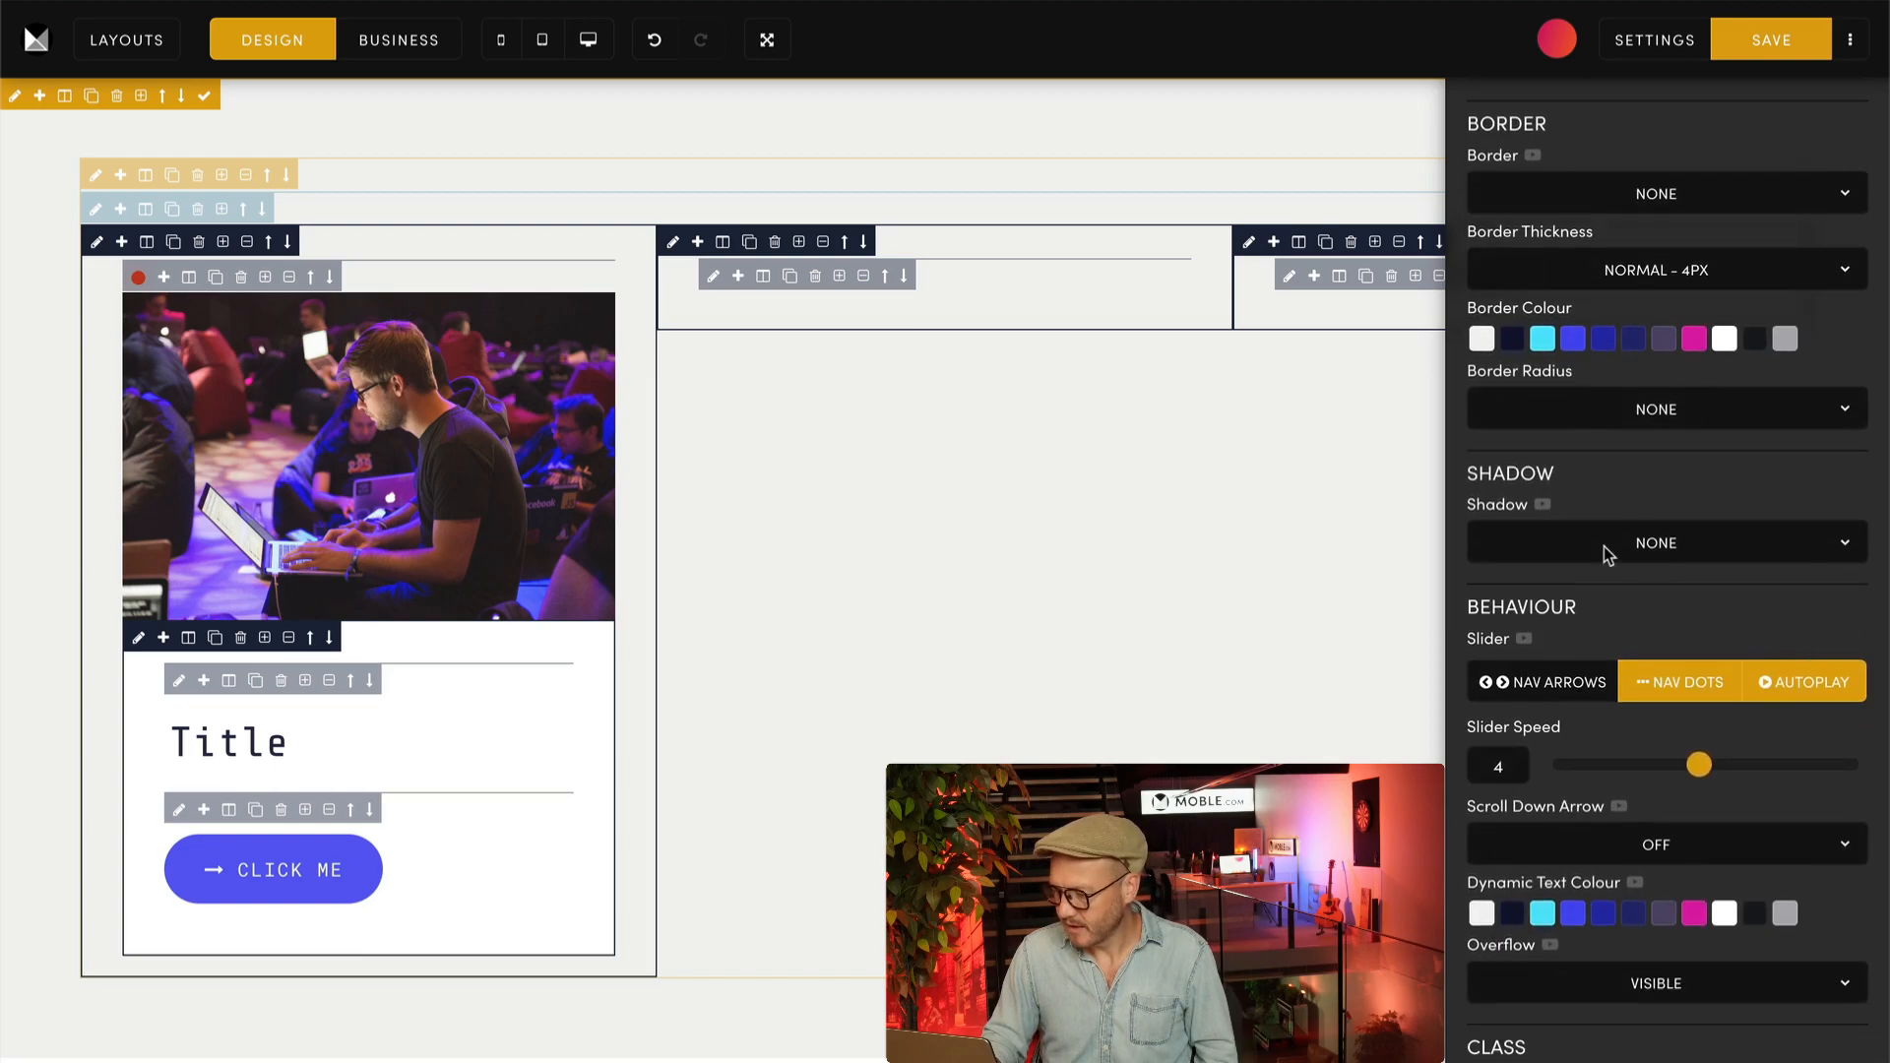
pyautogui.click(1499, 532)
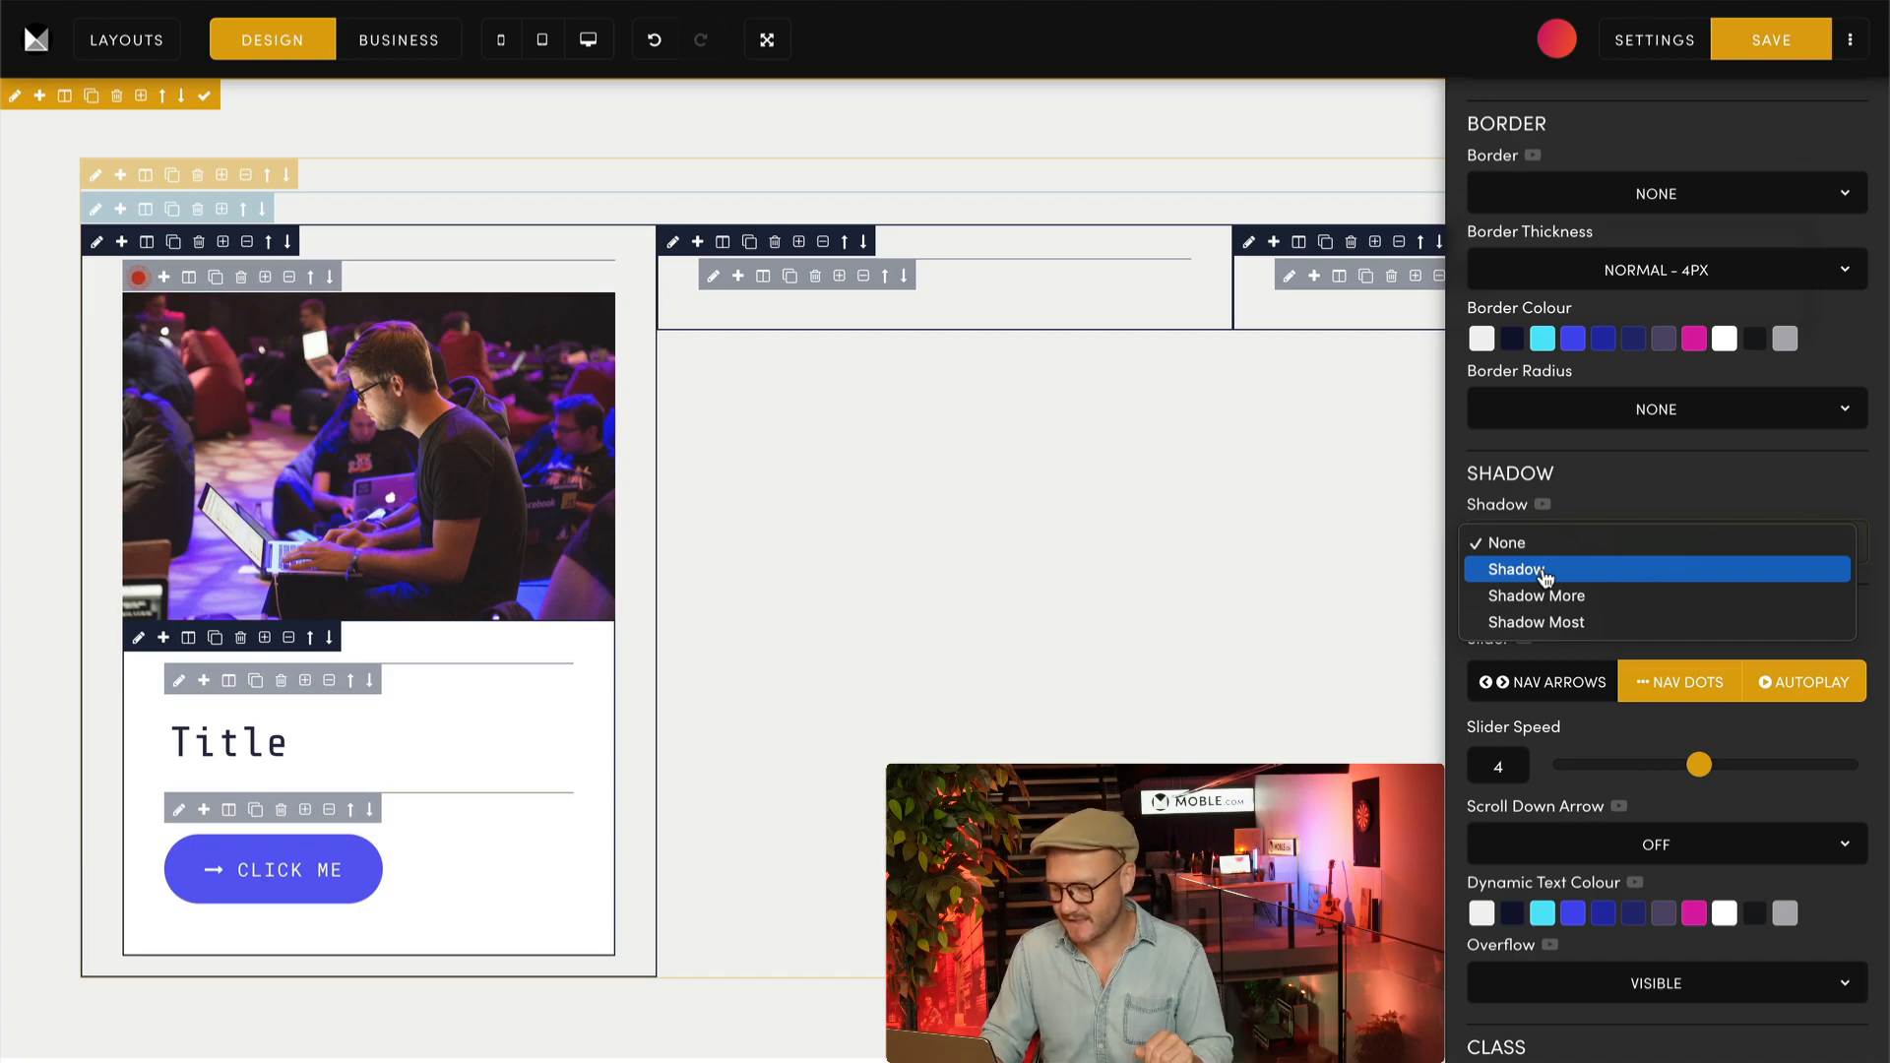
pyautogui.click(1679, 506)
pyautogui.click(1666, 522)
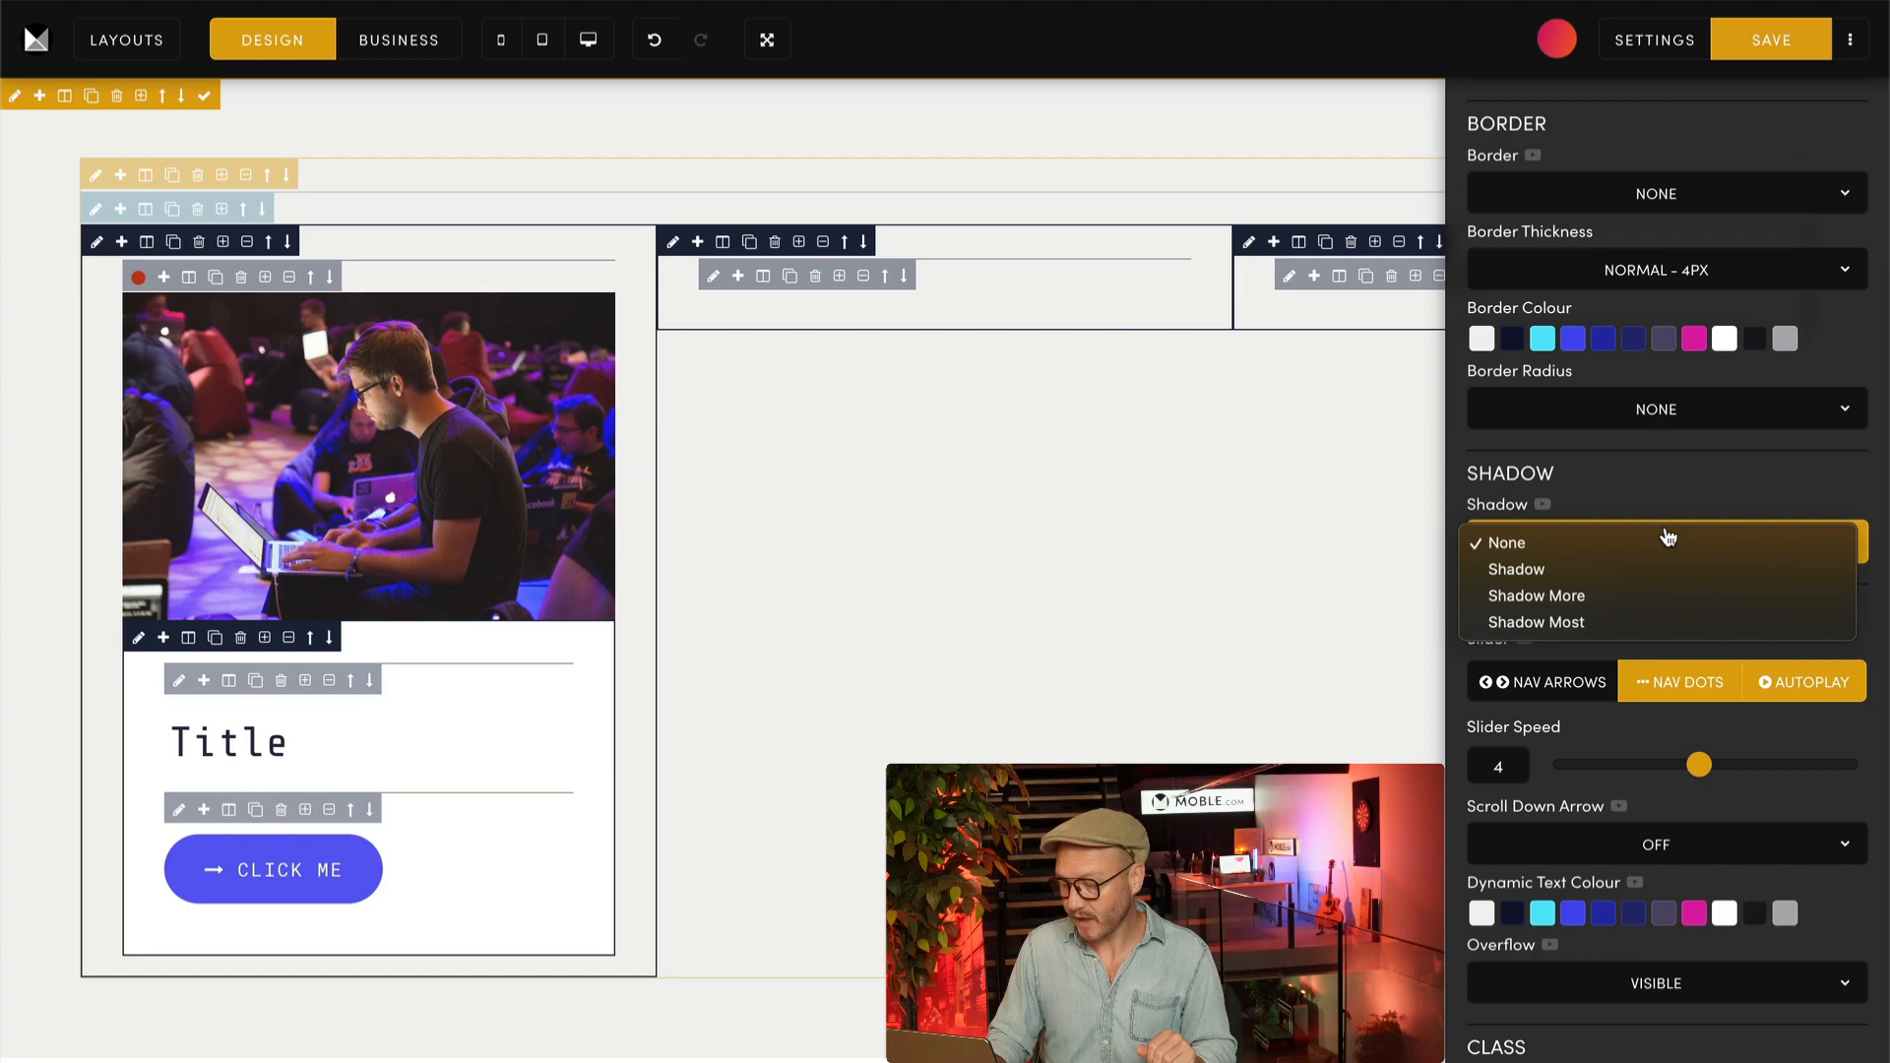
pyautogui.click(1587, 595)
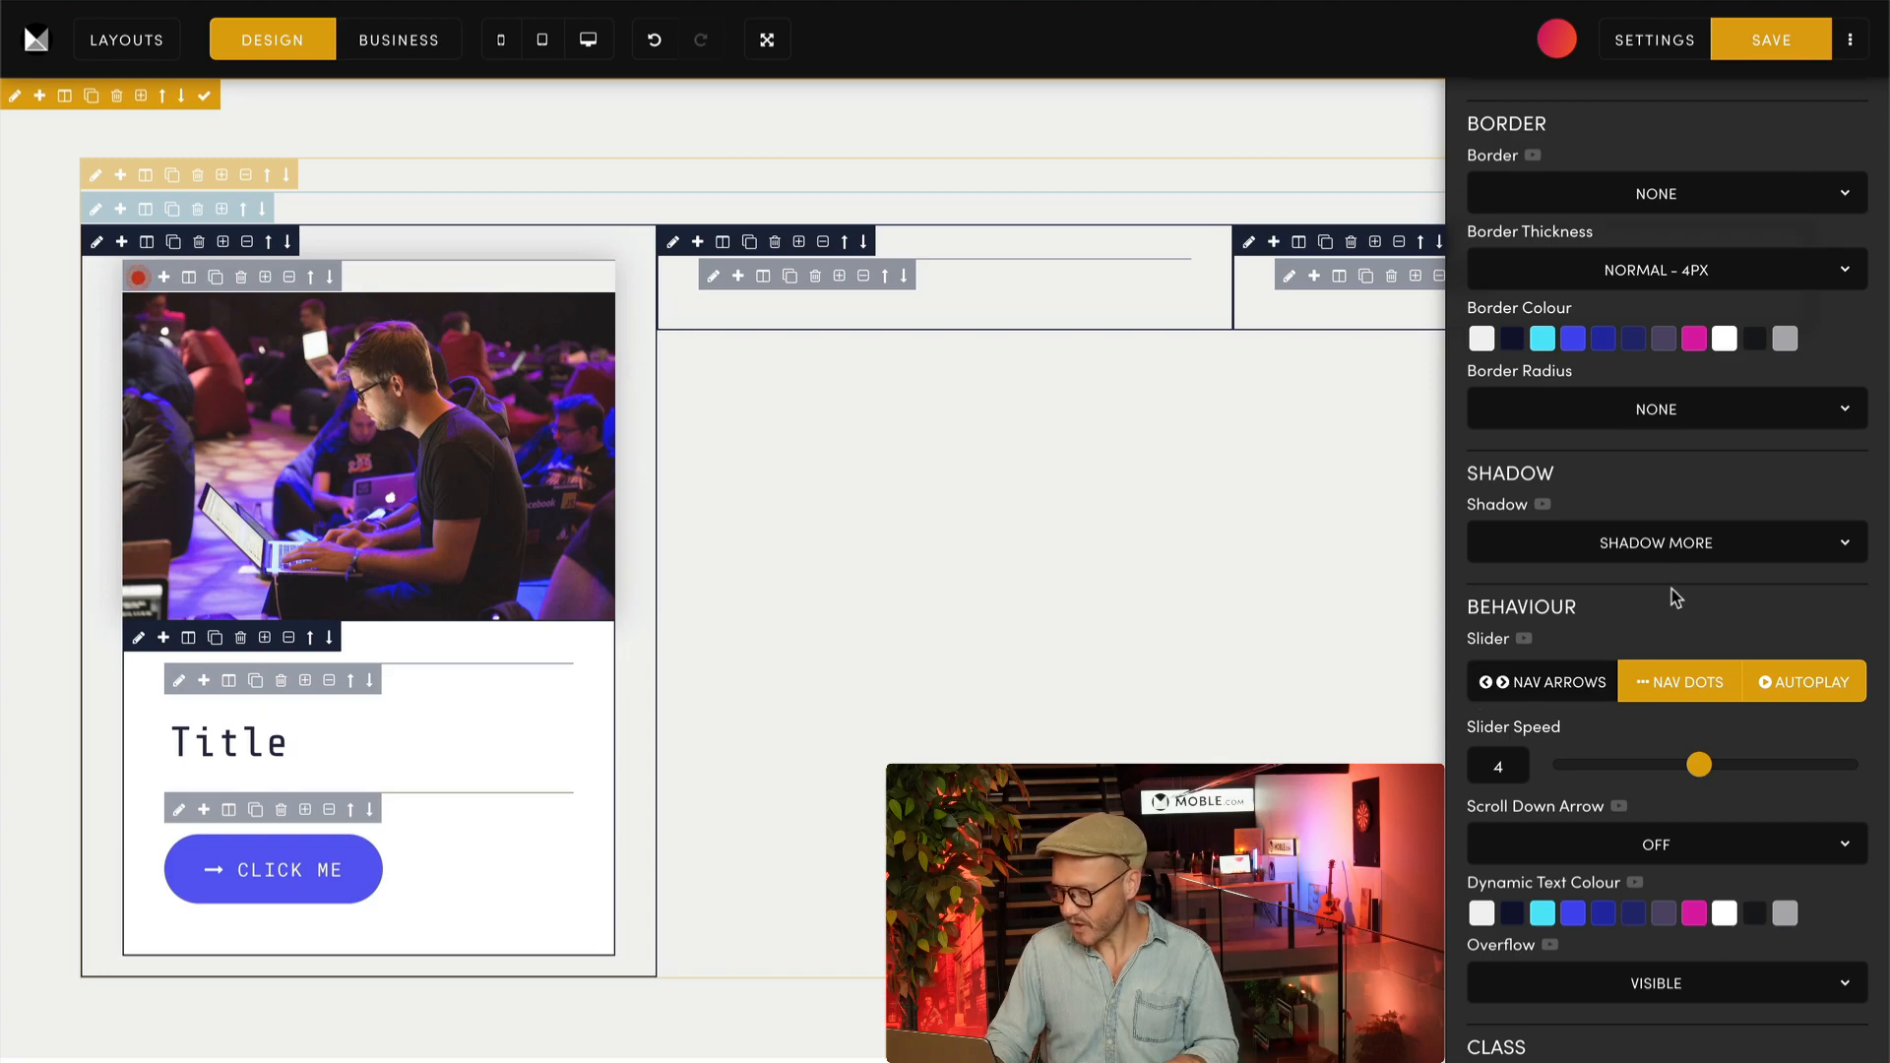
pyautogui.click(1686, 560)
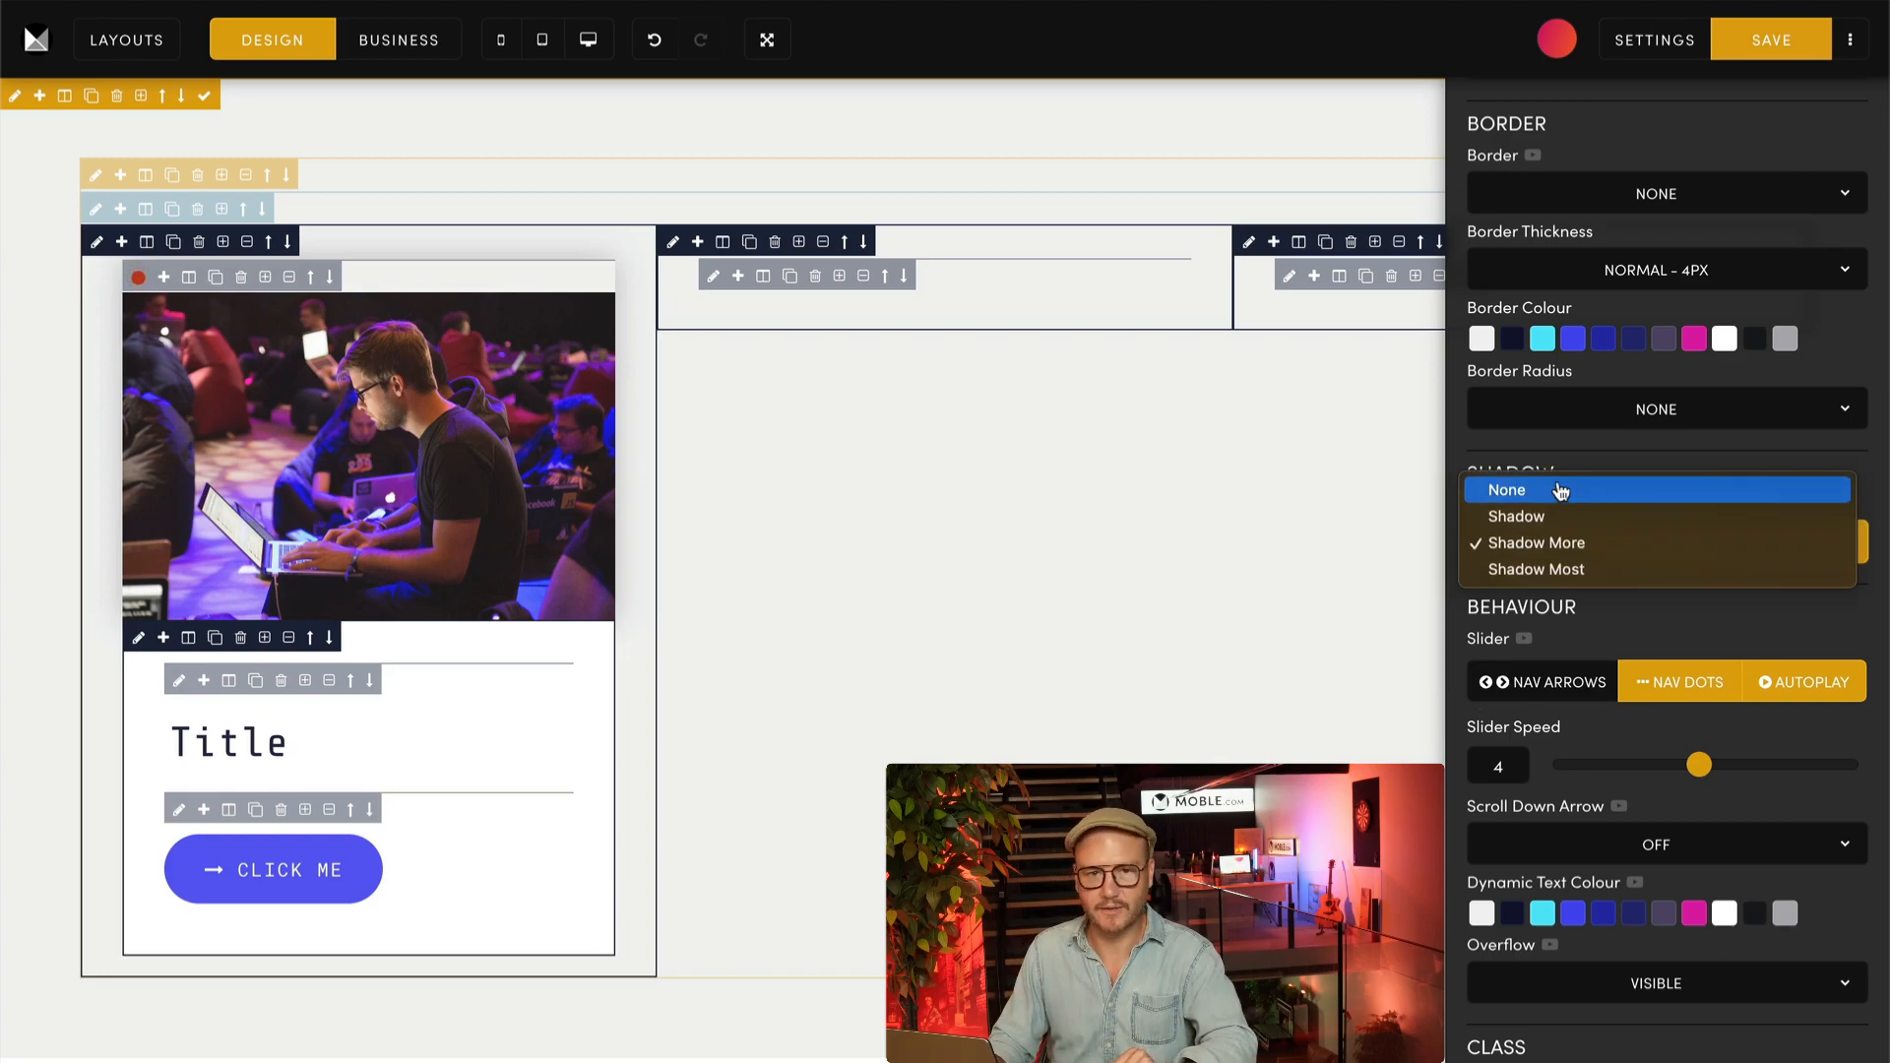
pyautogui.click(1560, 490)
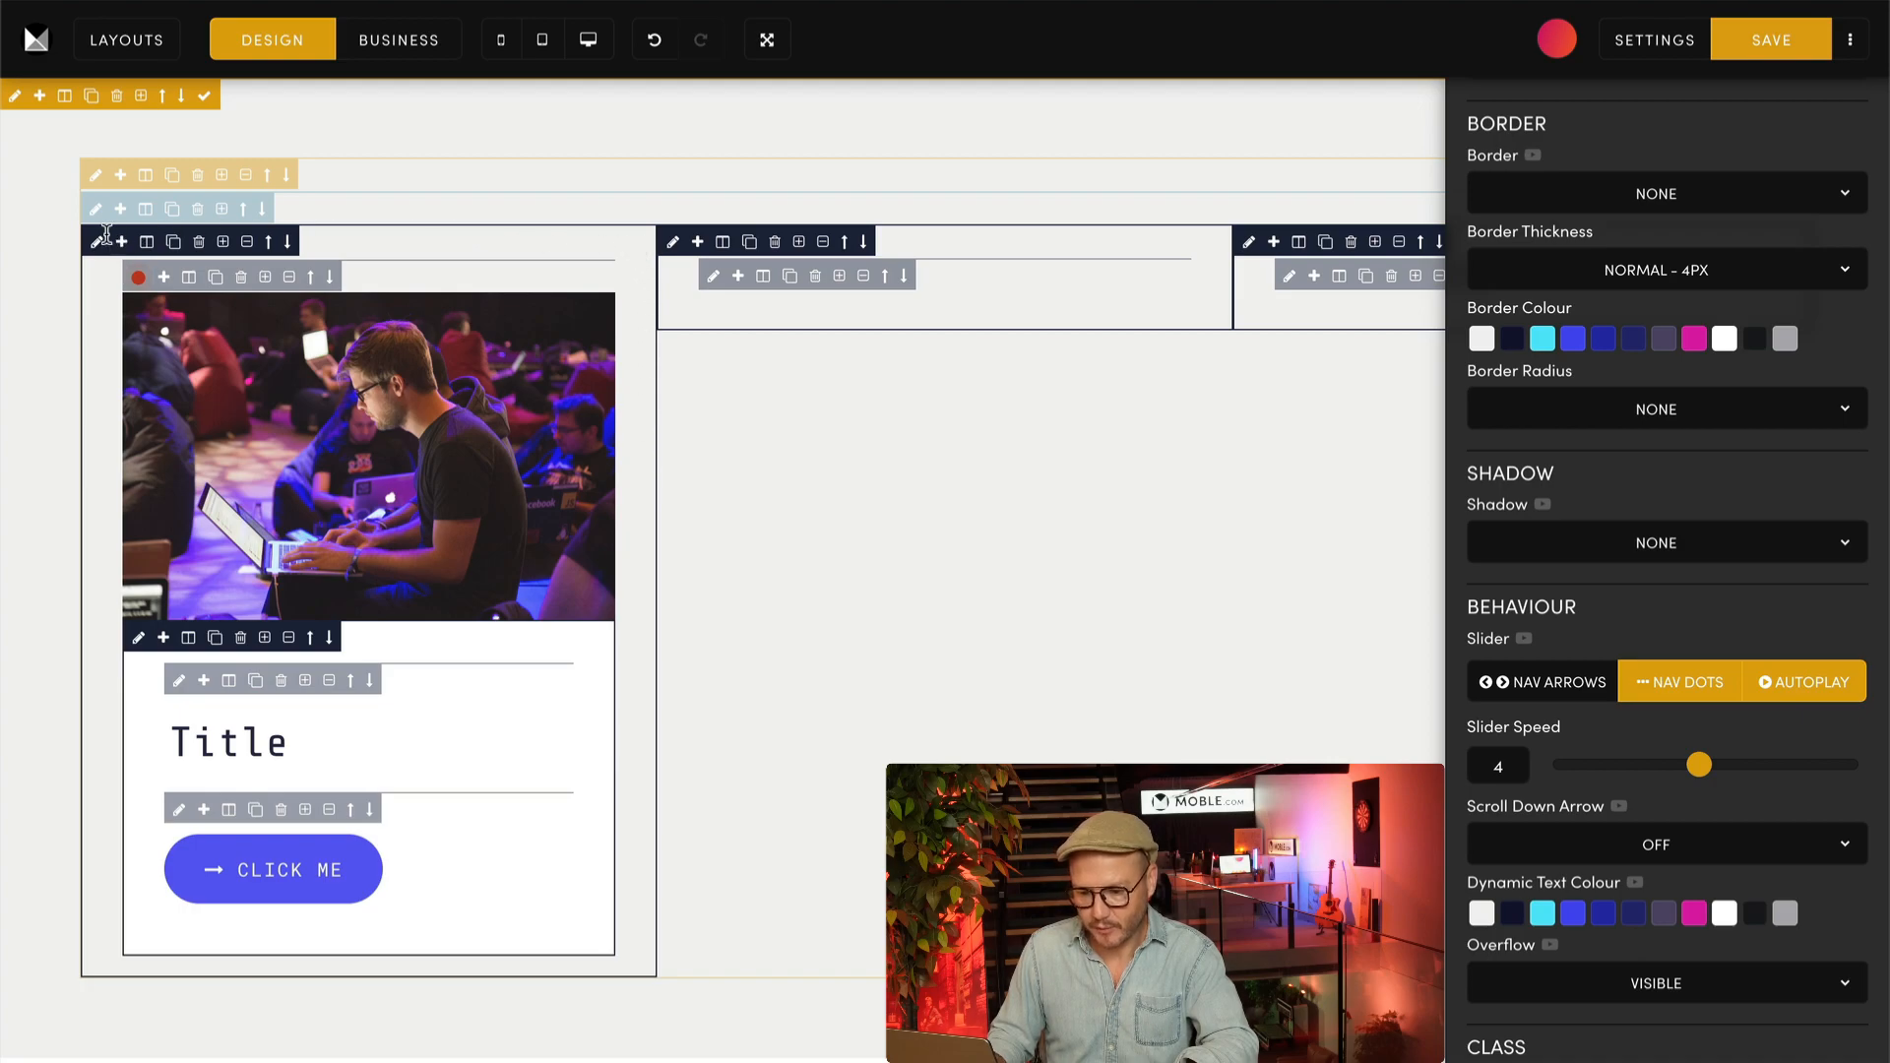
# Step: Clear the padding on all sides of the first column's outer block to 0px
pyautogui.scroll(5, 1751, 163)
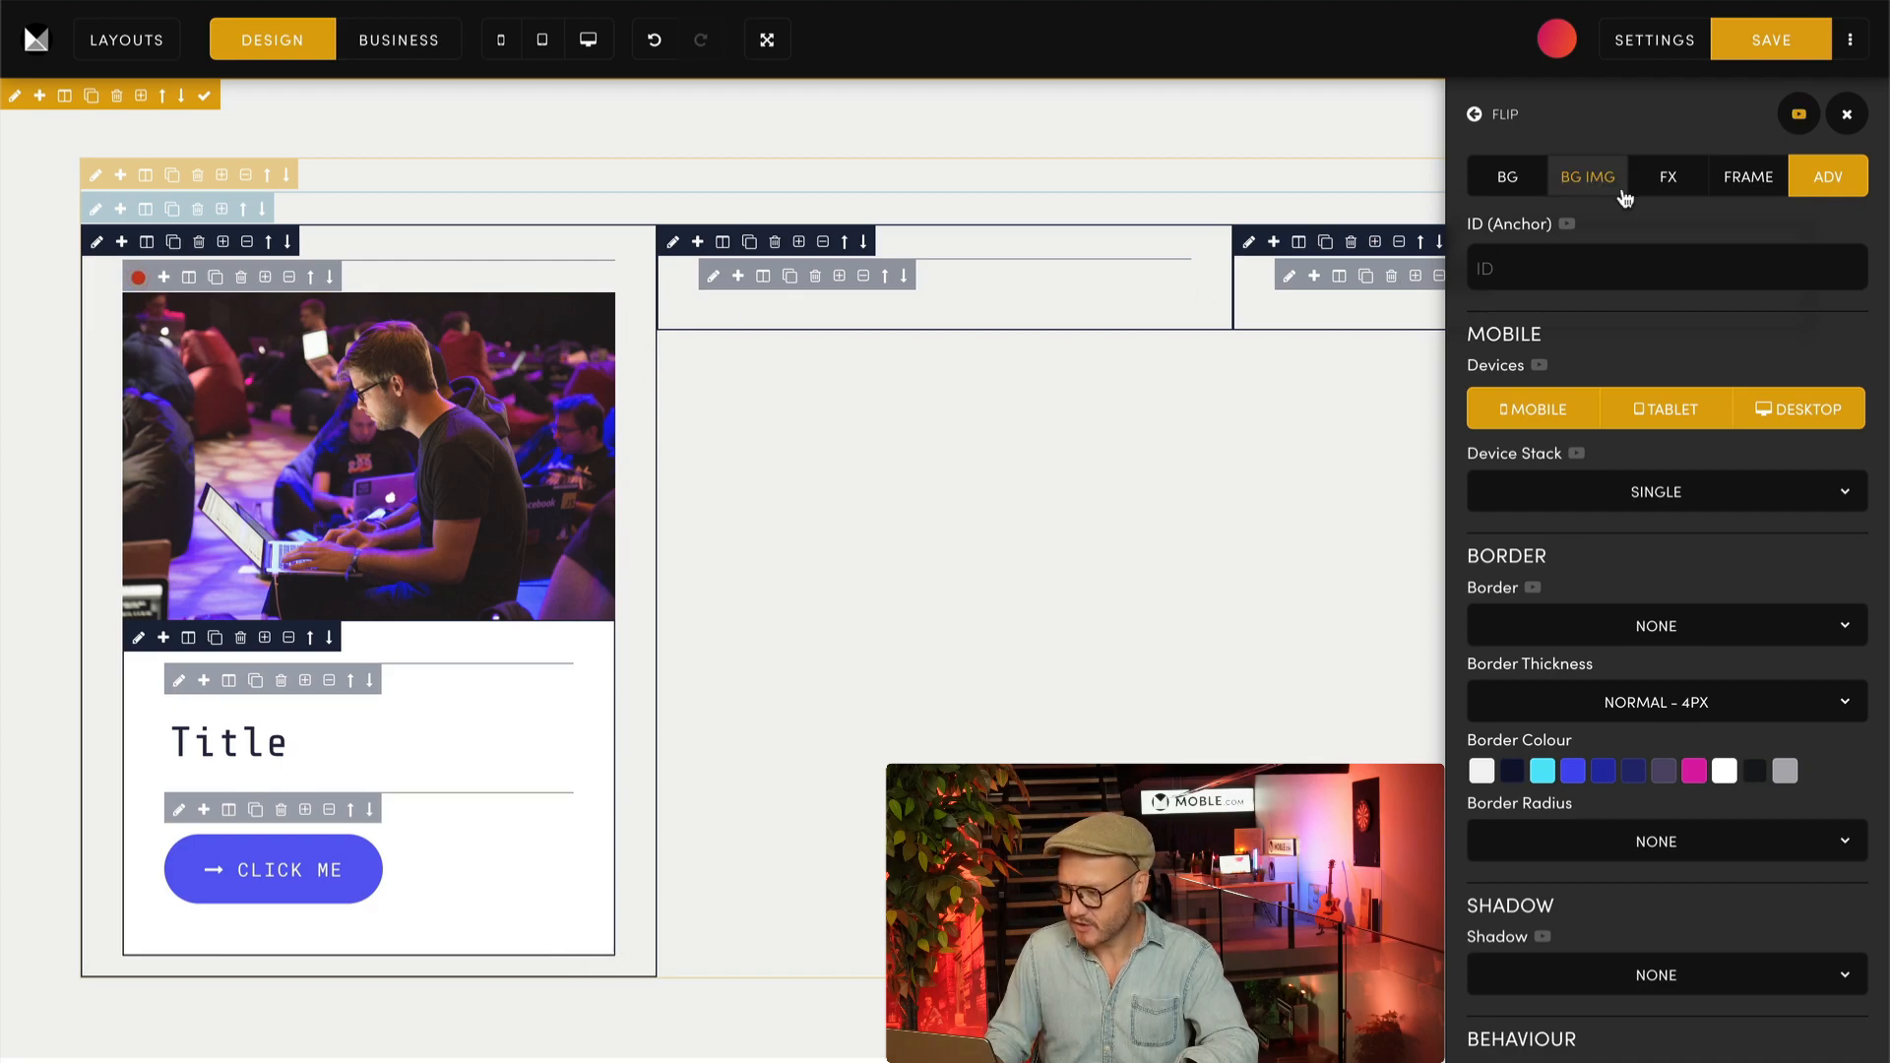
pyautogui.click(1748, 176)
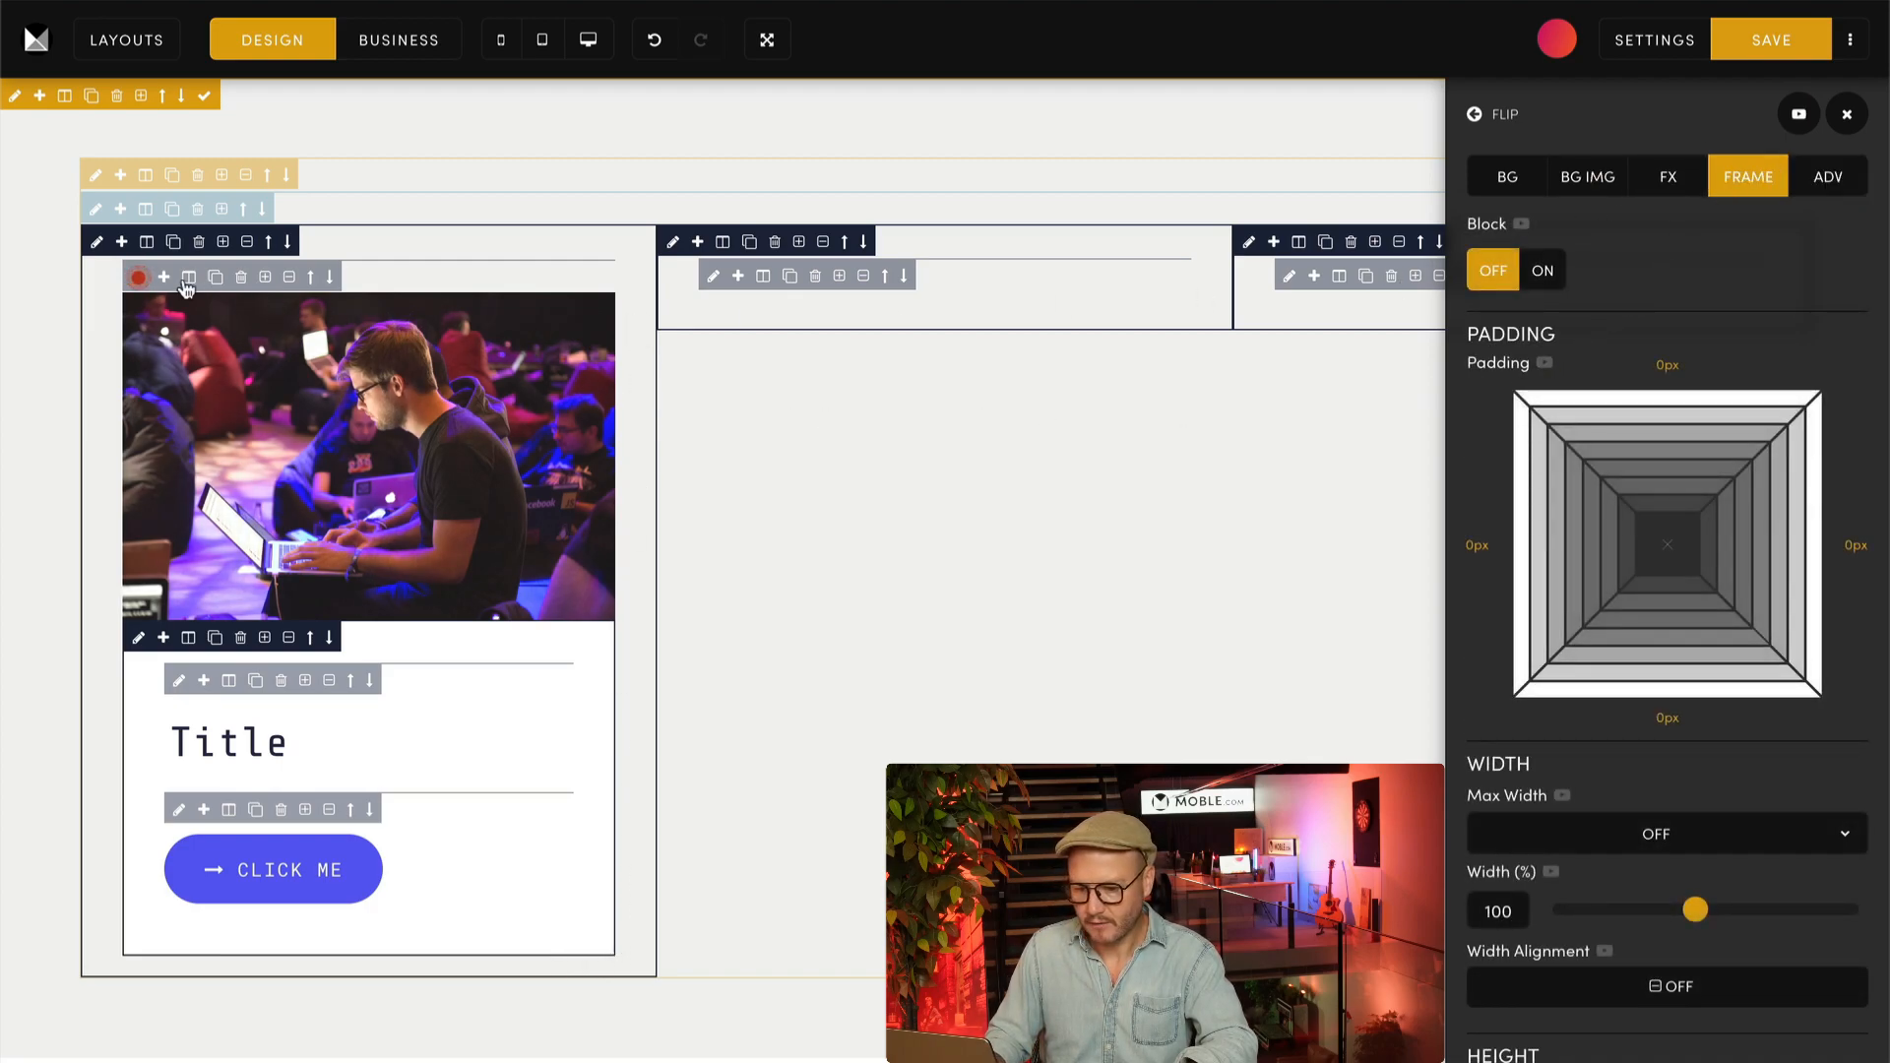
pyautogui.click(96, 241)
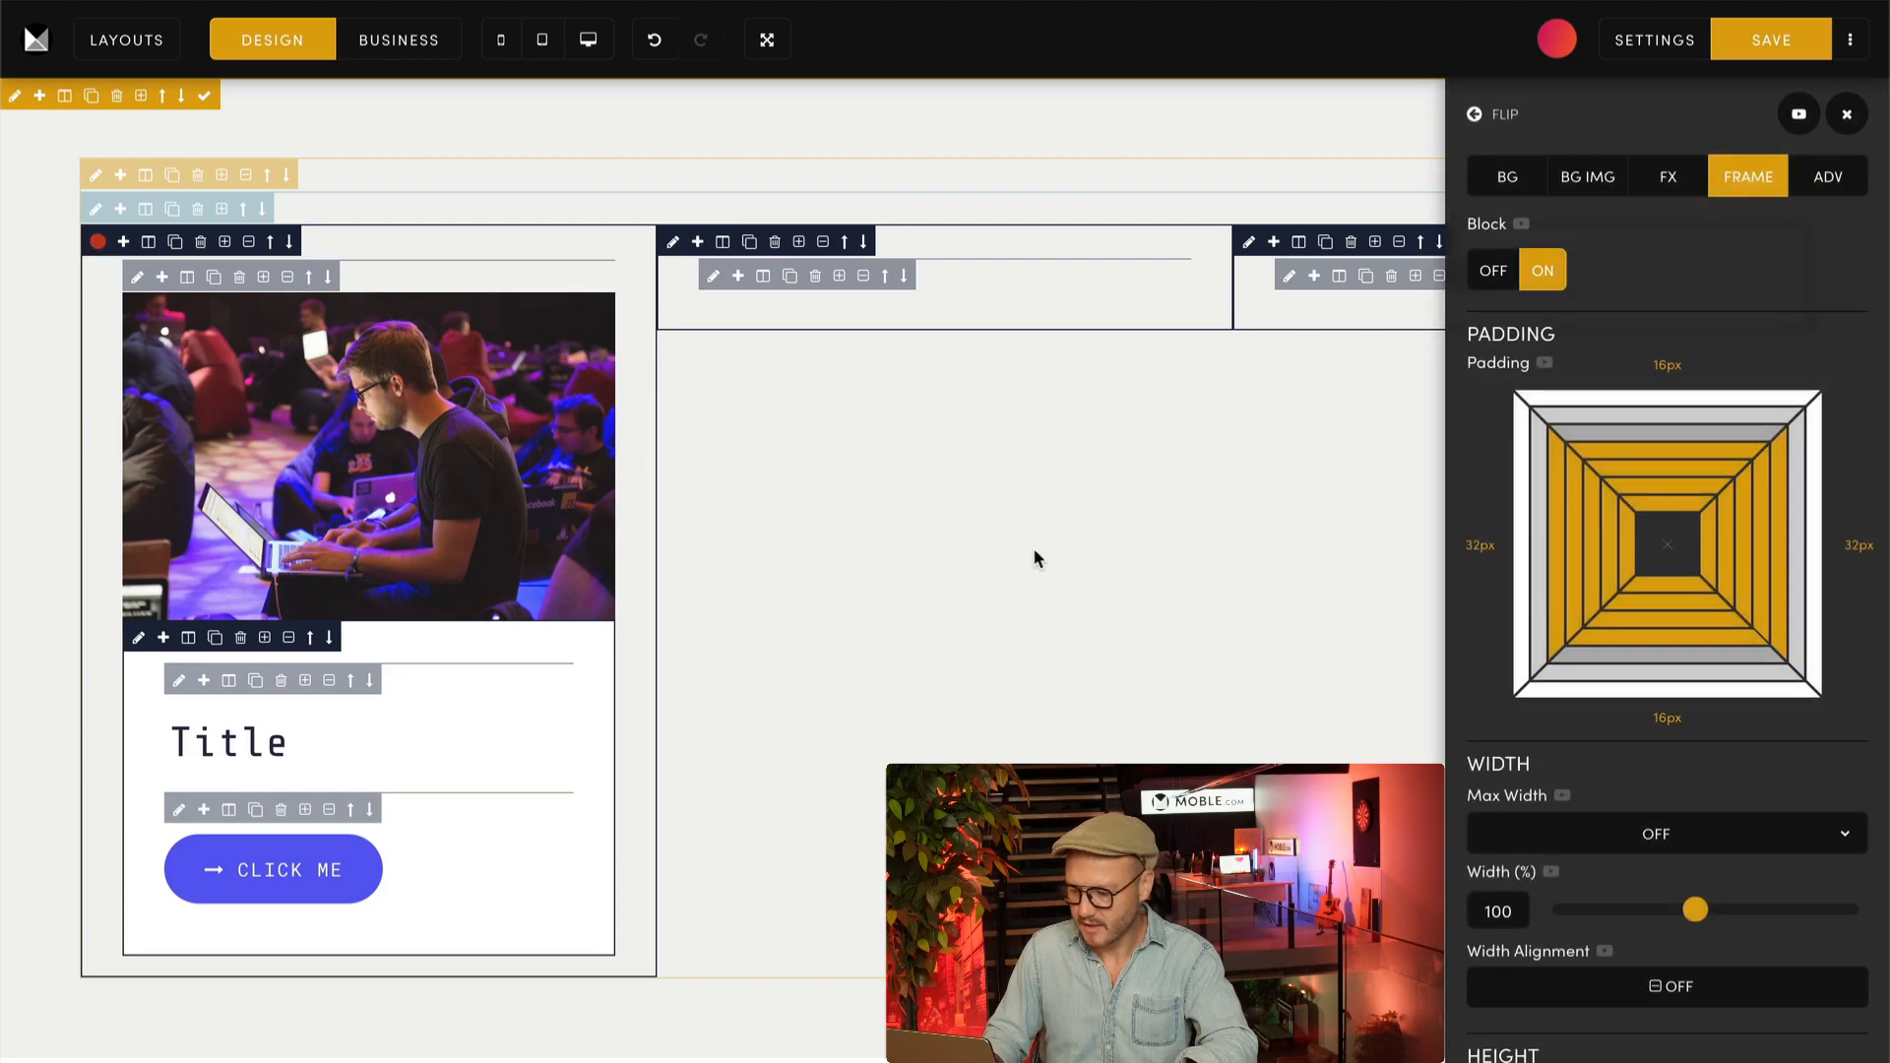
pyautogui.click(1667, 544)
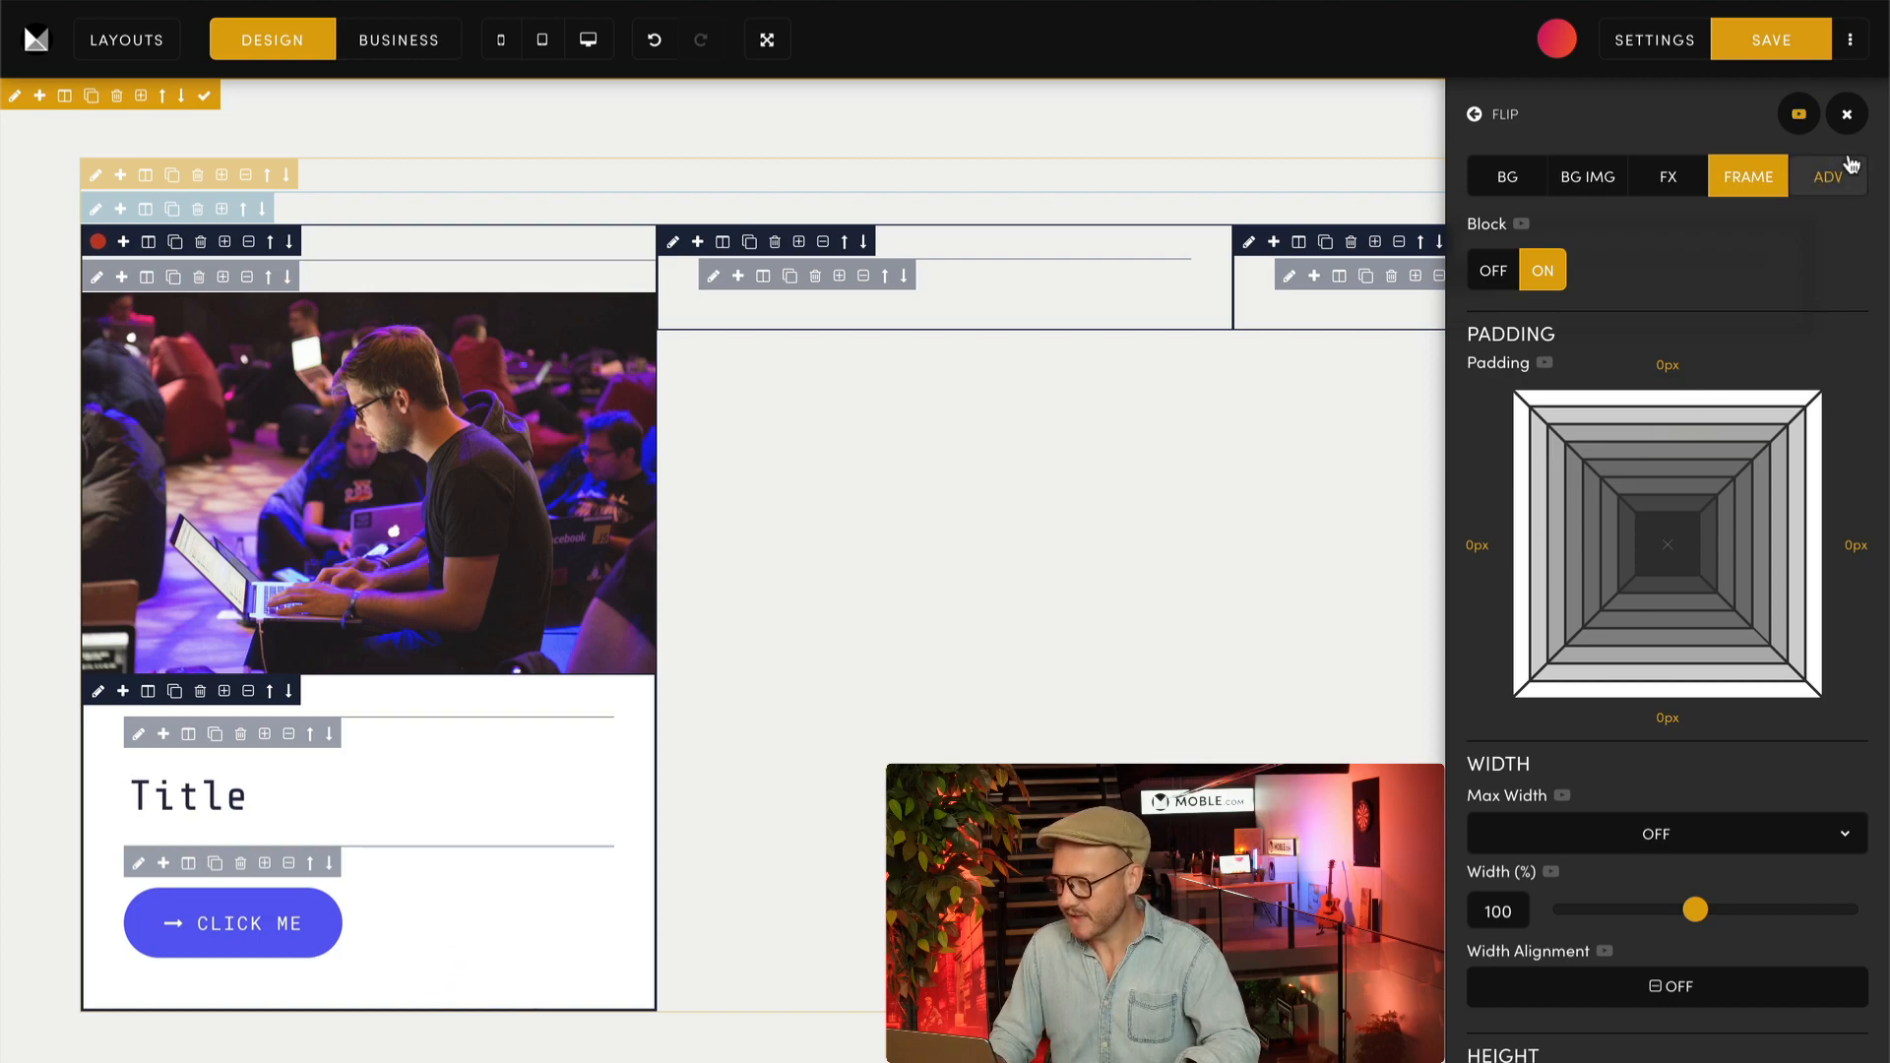
# Step: Apply the Shadow More effect to the first column's outer block
pyautogui.click(1828, 176)
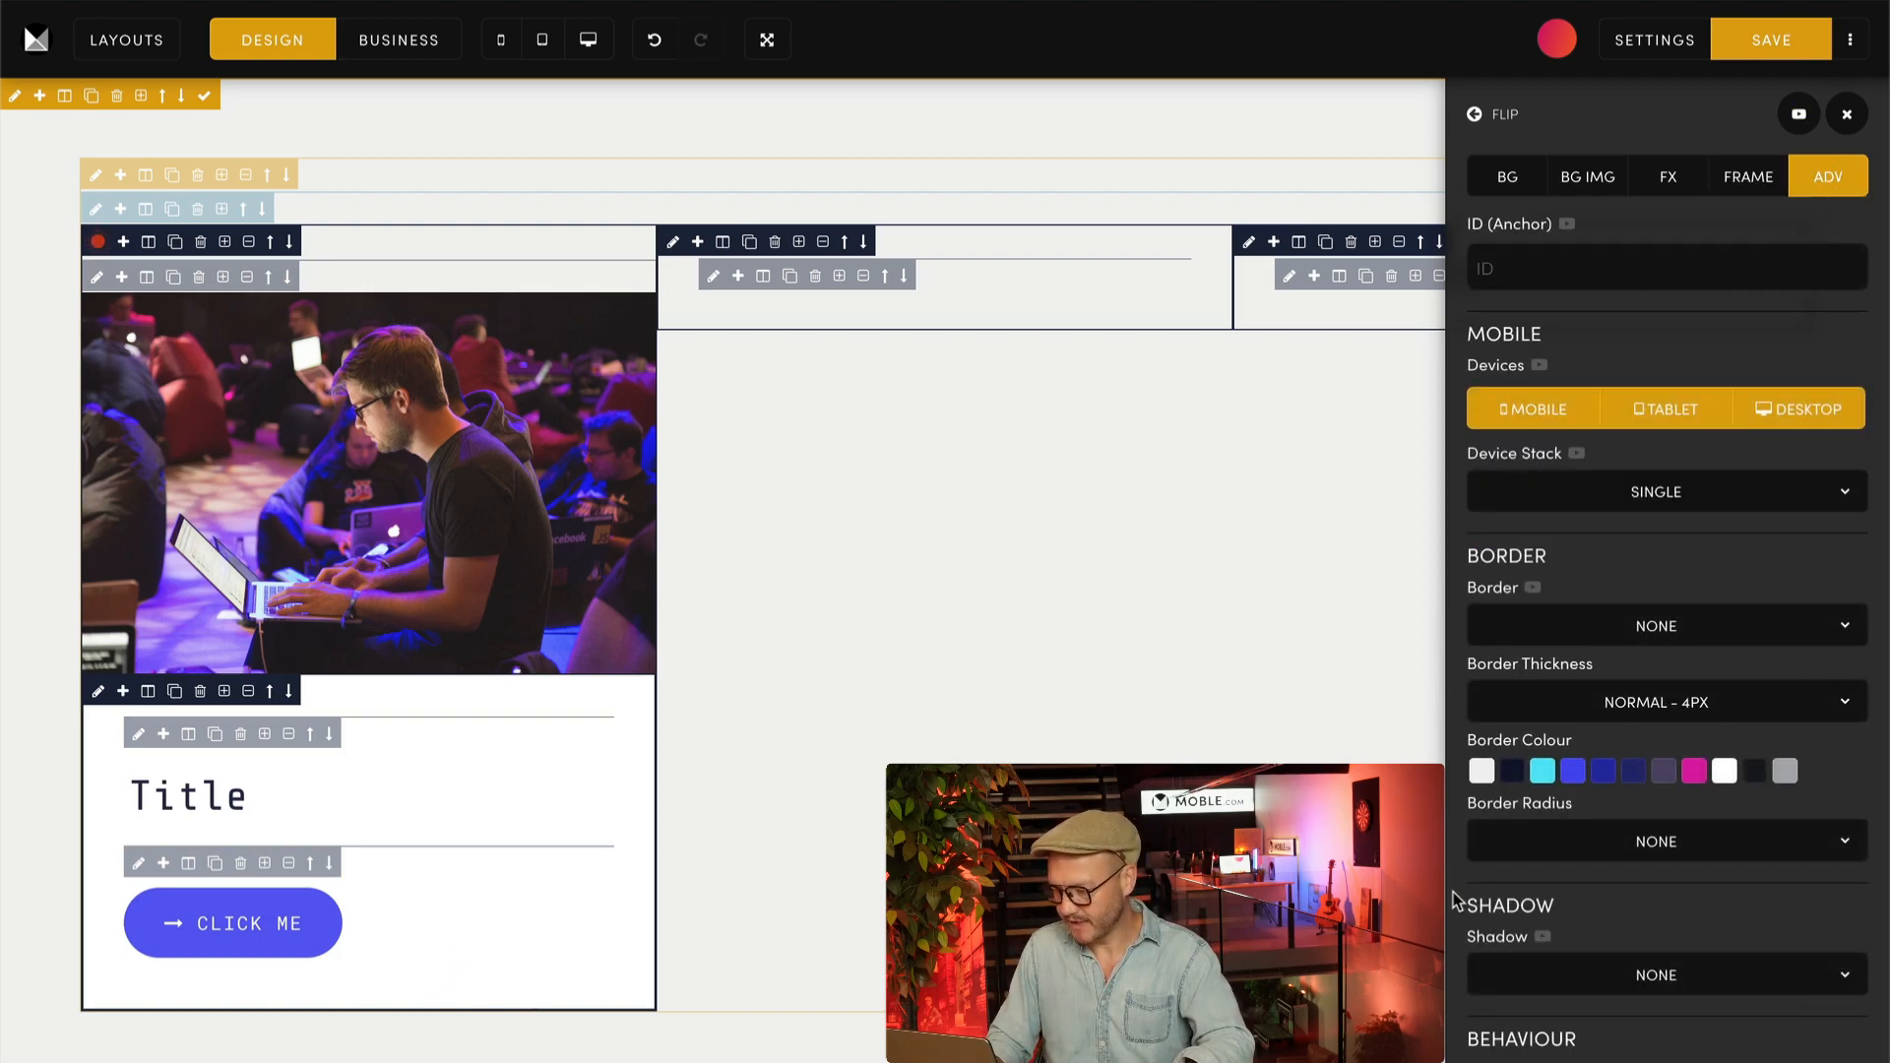
pyautogui.scroll(-2, 1455, 898)
pyautogui.click(1625, 782)
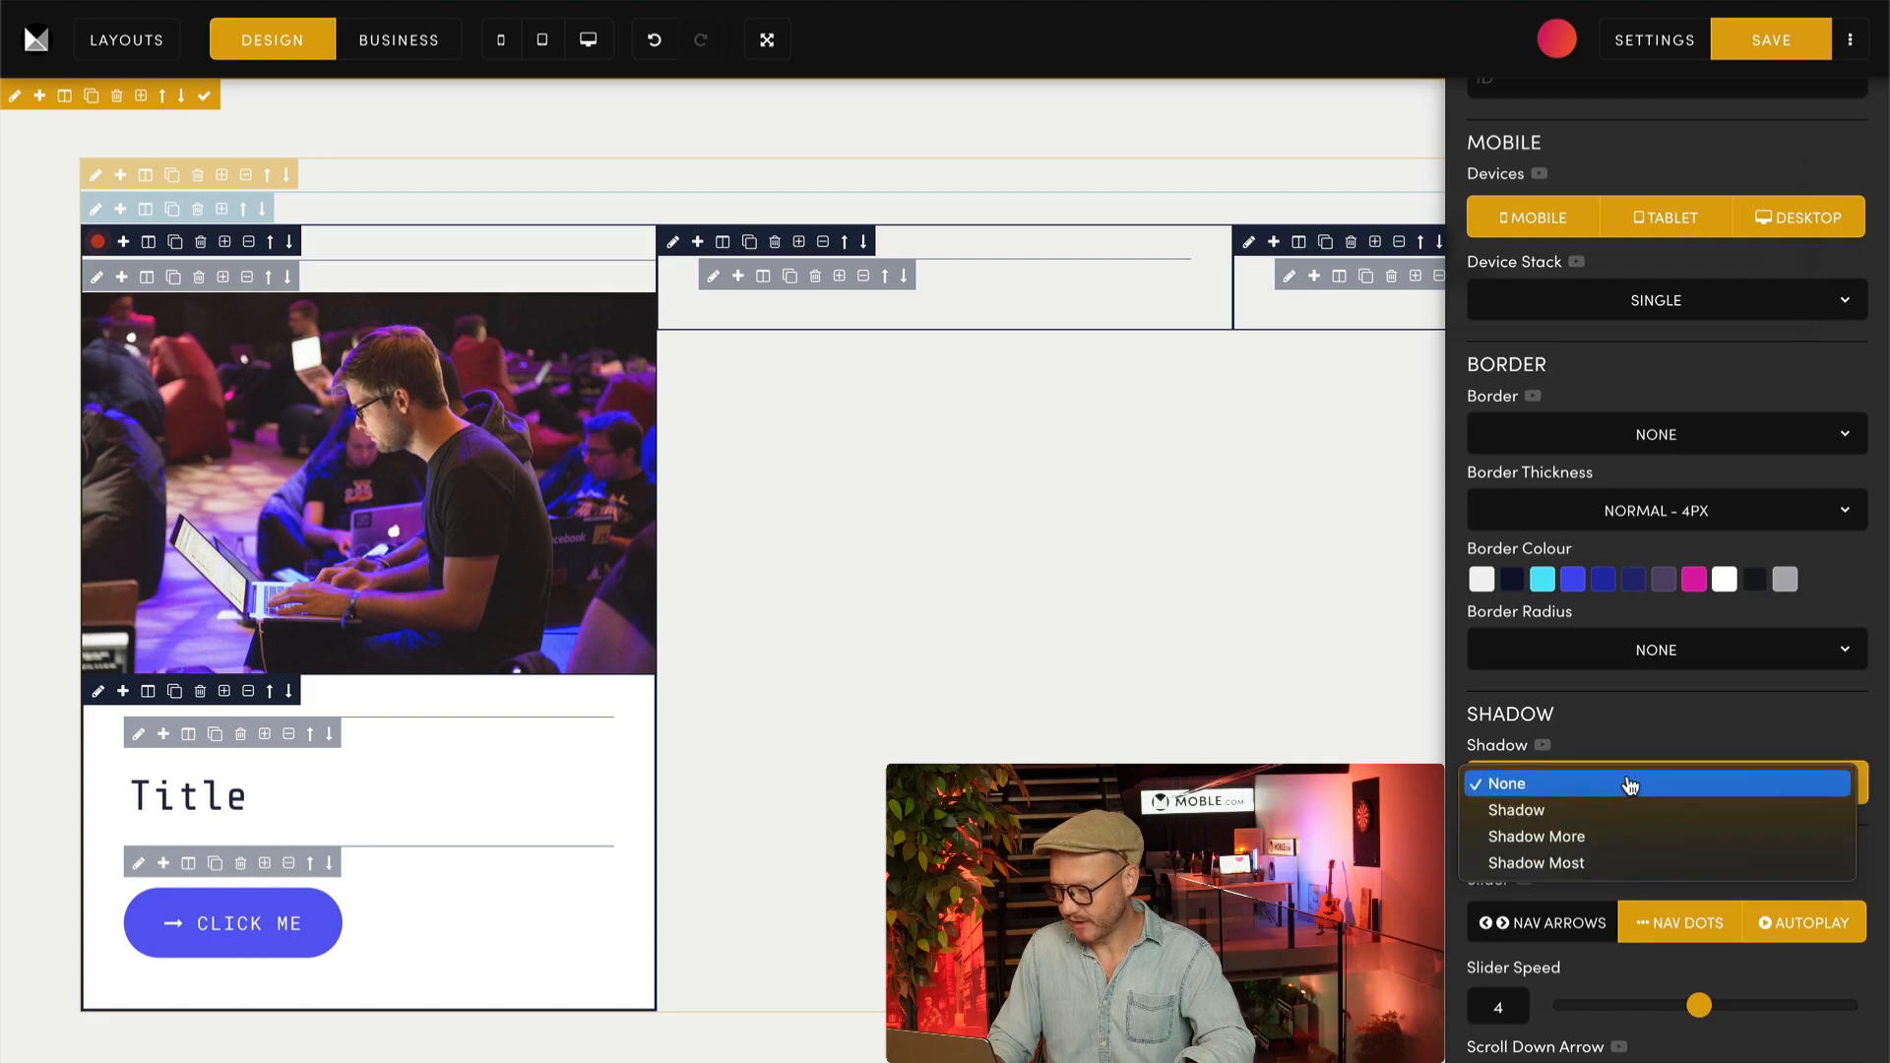
pyautogui.click(1574, 839)
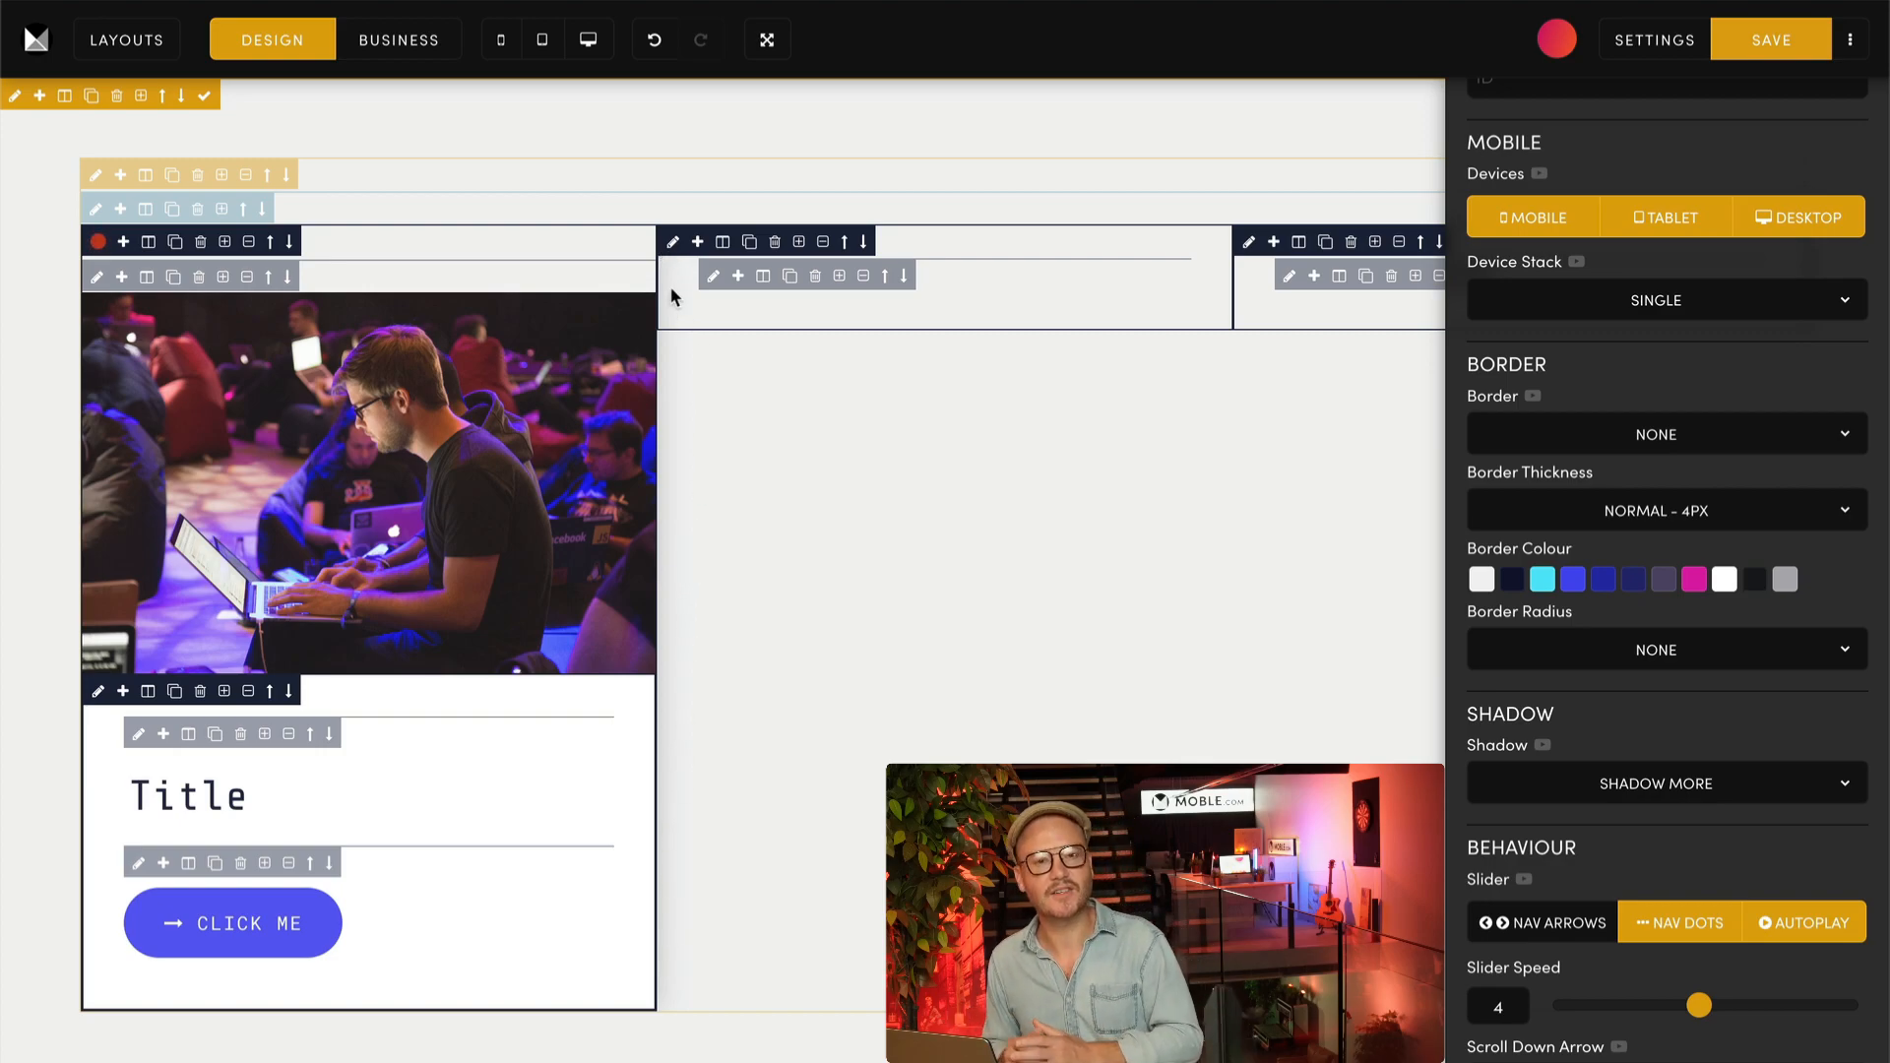
# Step: Wrap the shadowed first-column block in a new frame with 32px side padding and 16px top and bottom padding
pyautogui.click(226, 244)
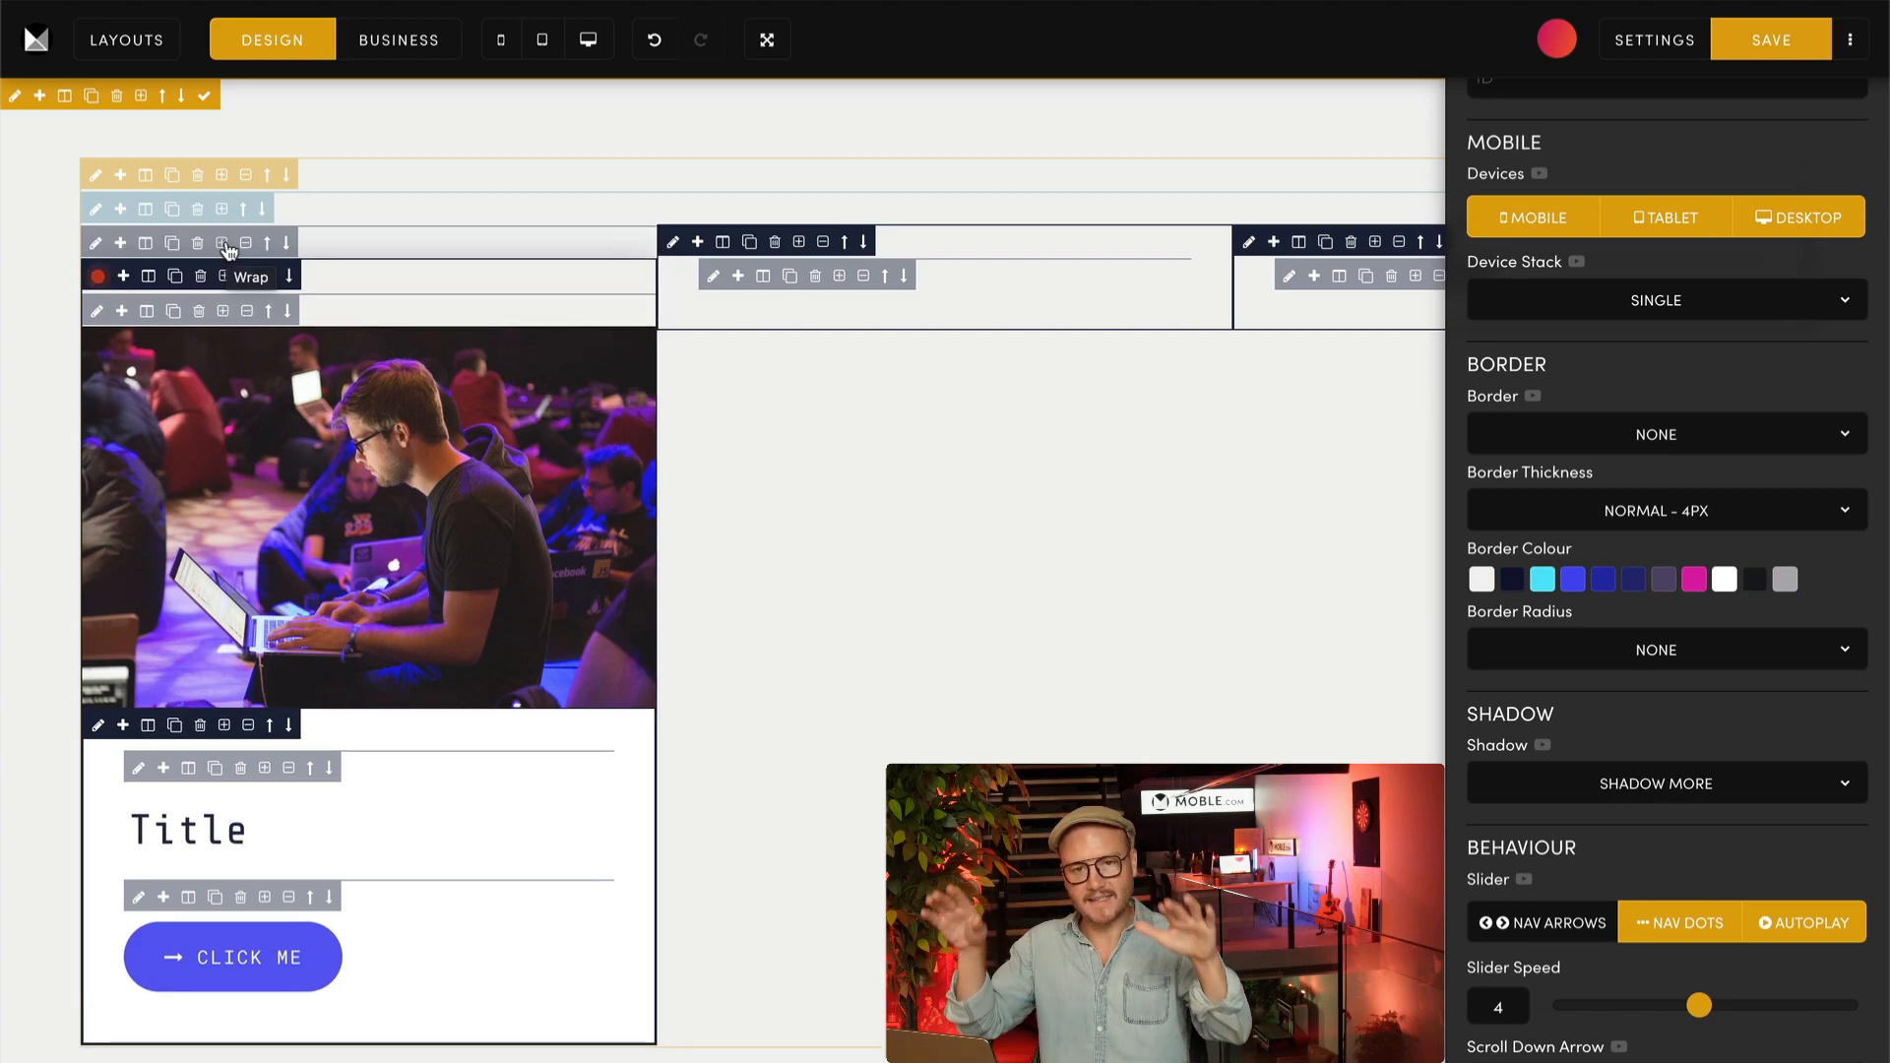
pyautogui.click(95, 242)
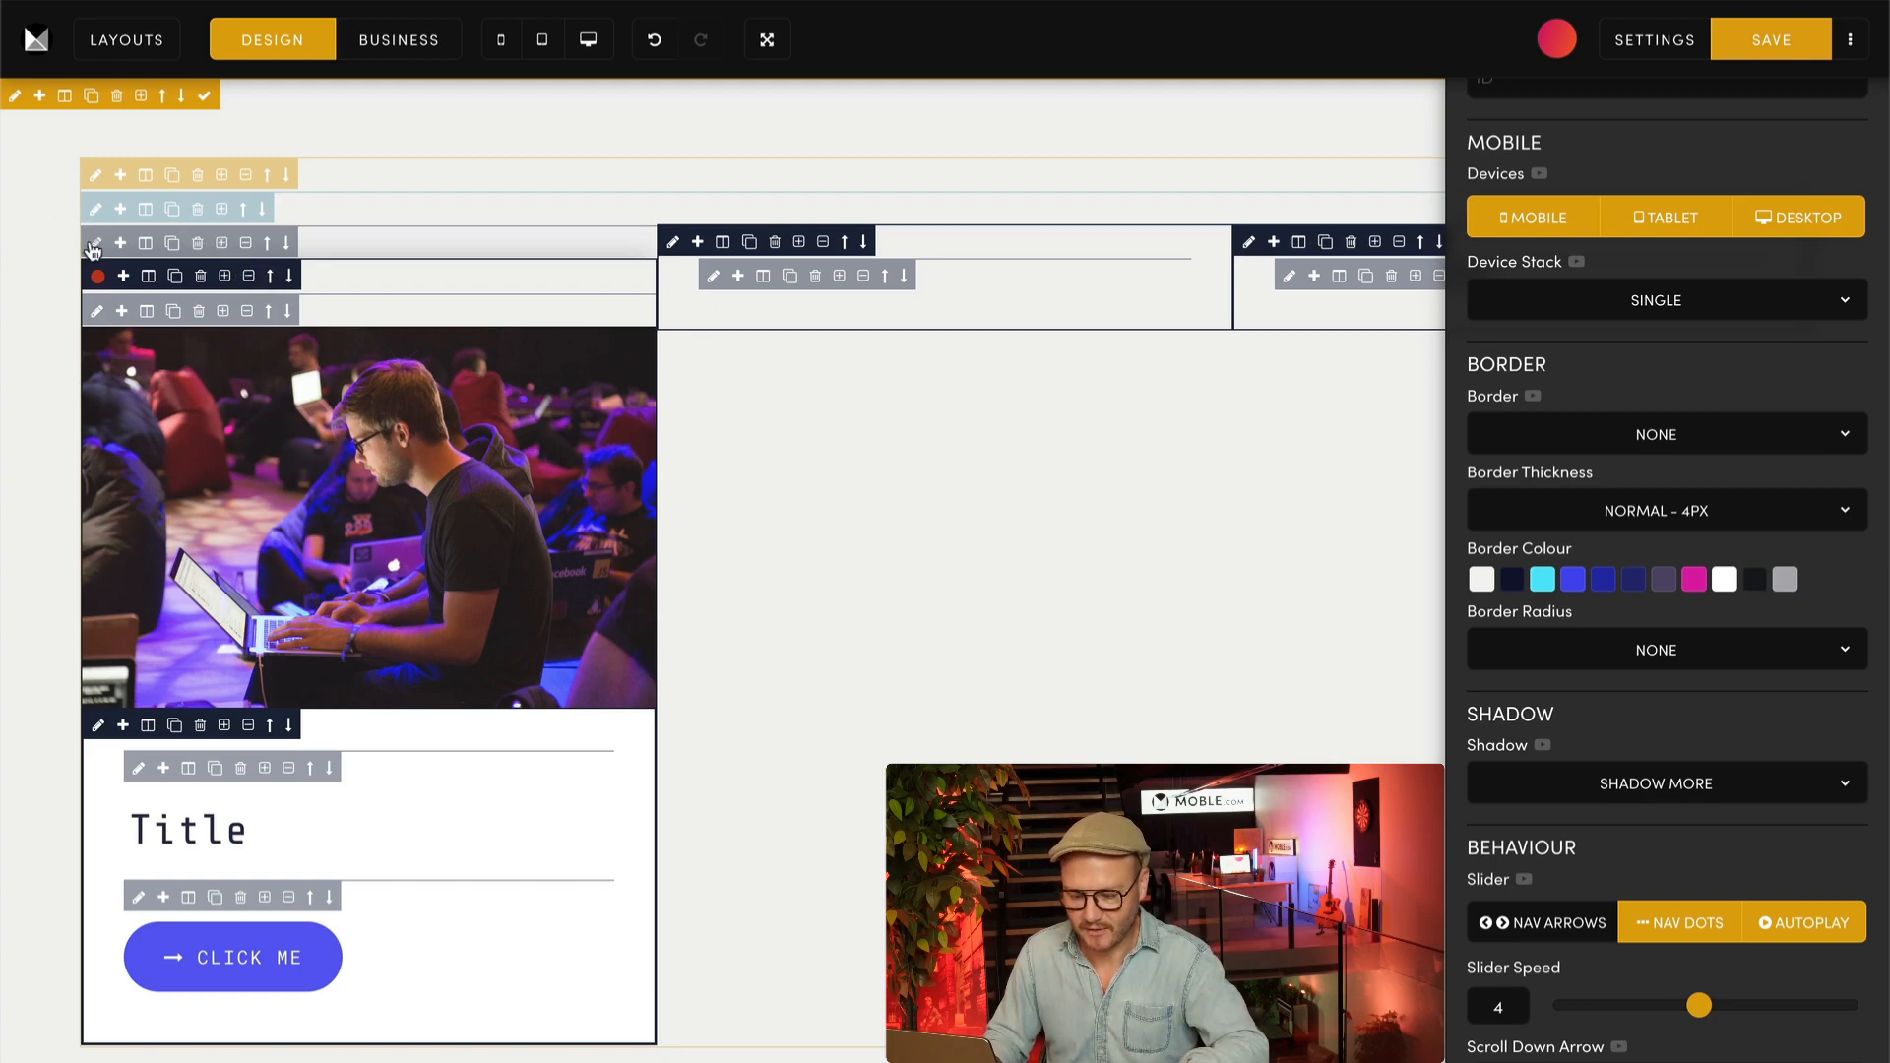
pyautogui.scroll(3, 1673, 256)
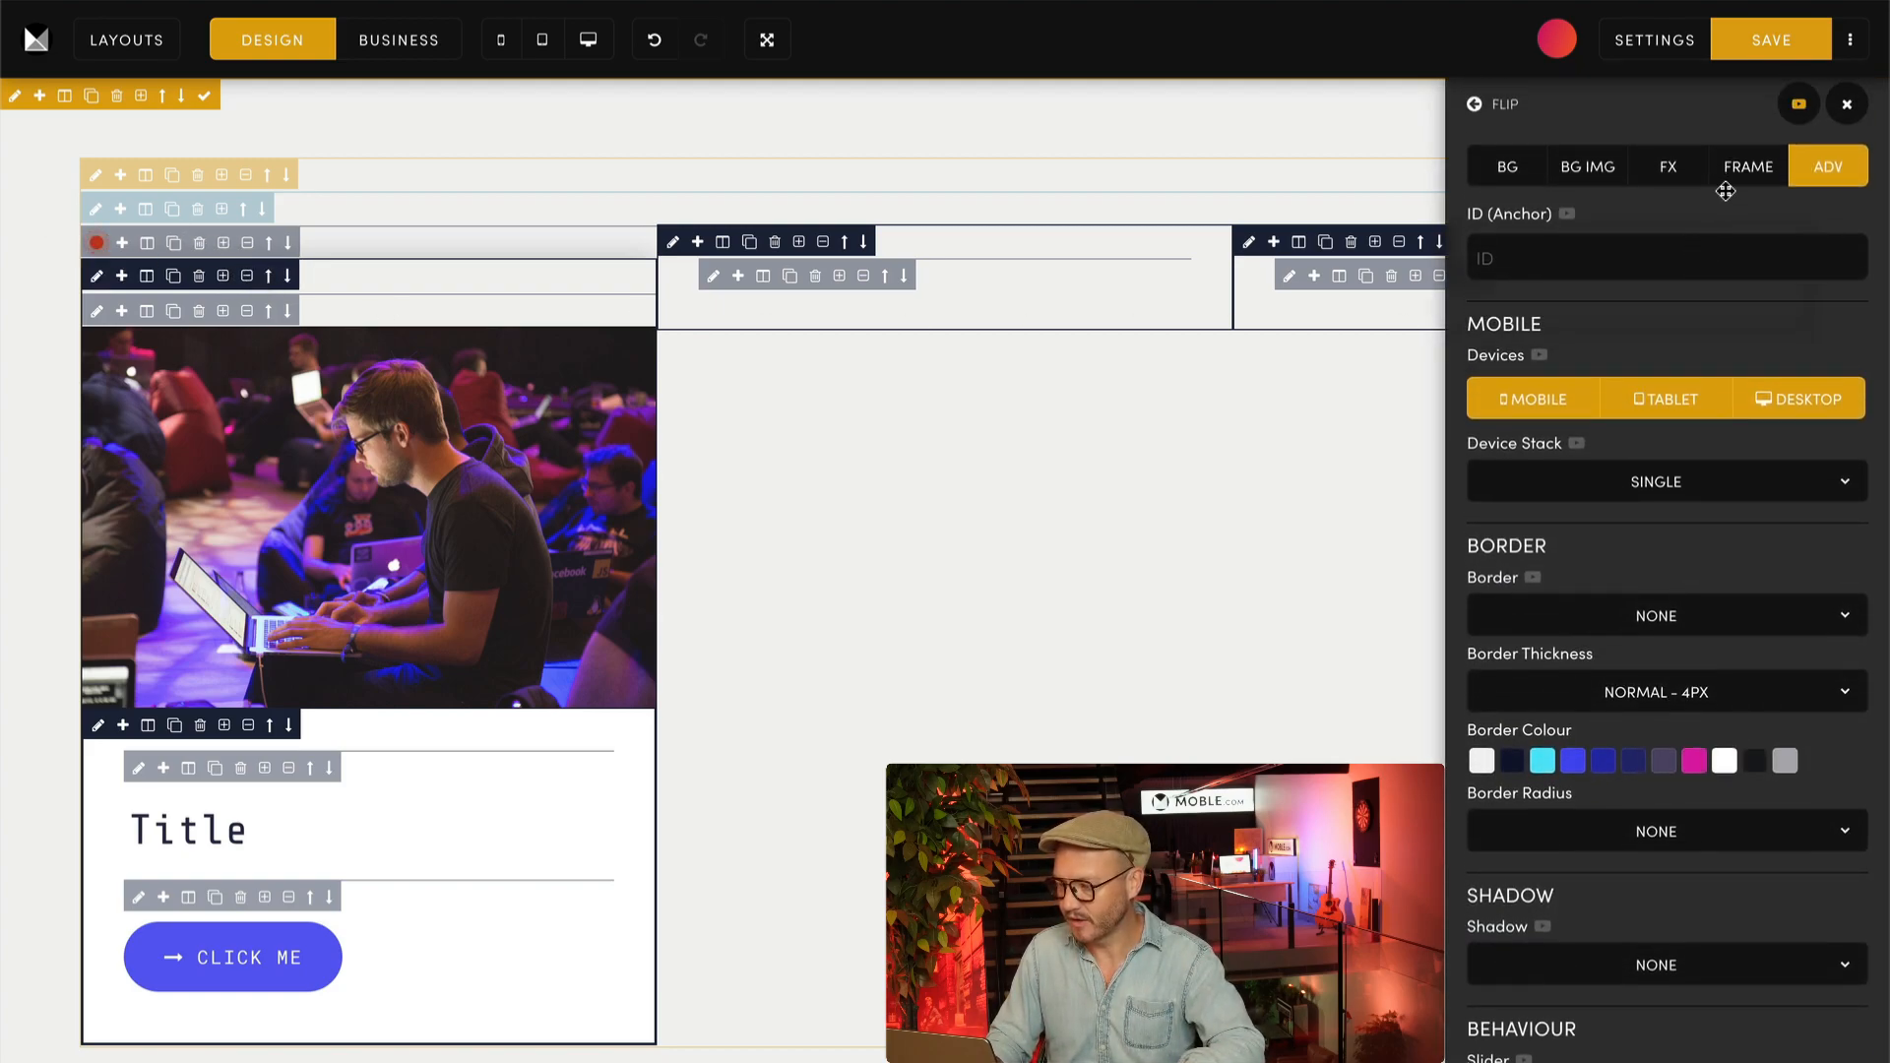
pyautogui.click(1743, 169)
pyautogui.click(1556, 496)
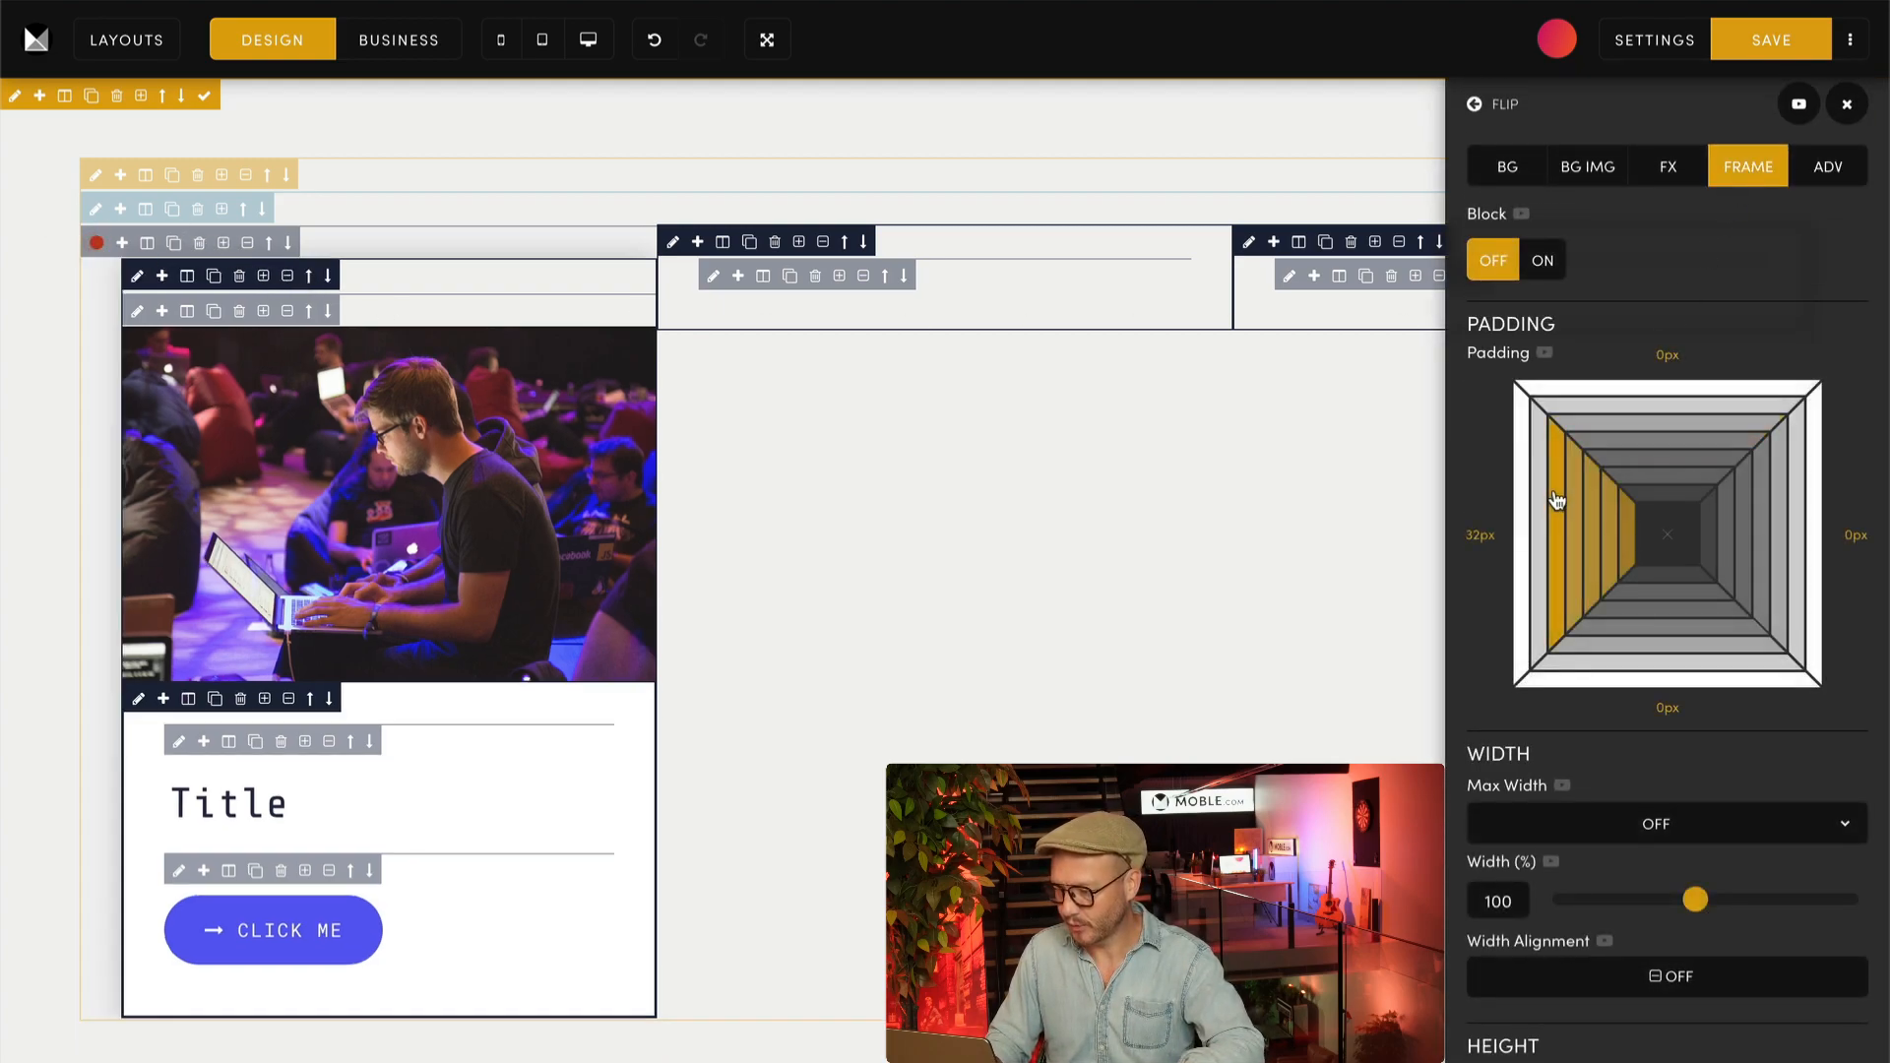
pyautogui.click(1607, 443)
pyautogui.click(1786, 507)
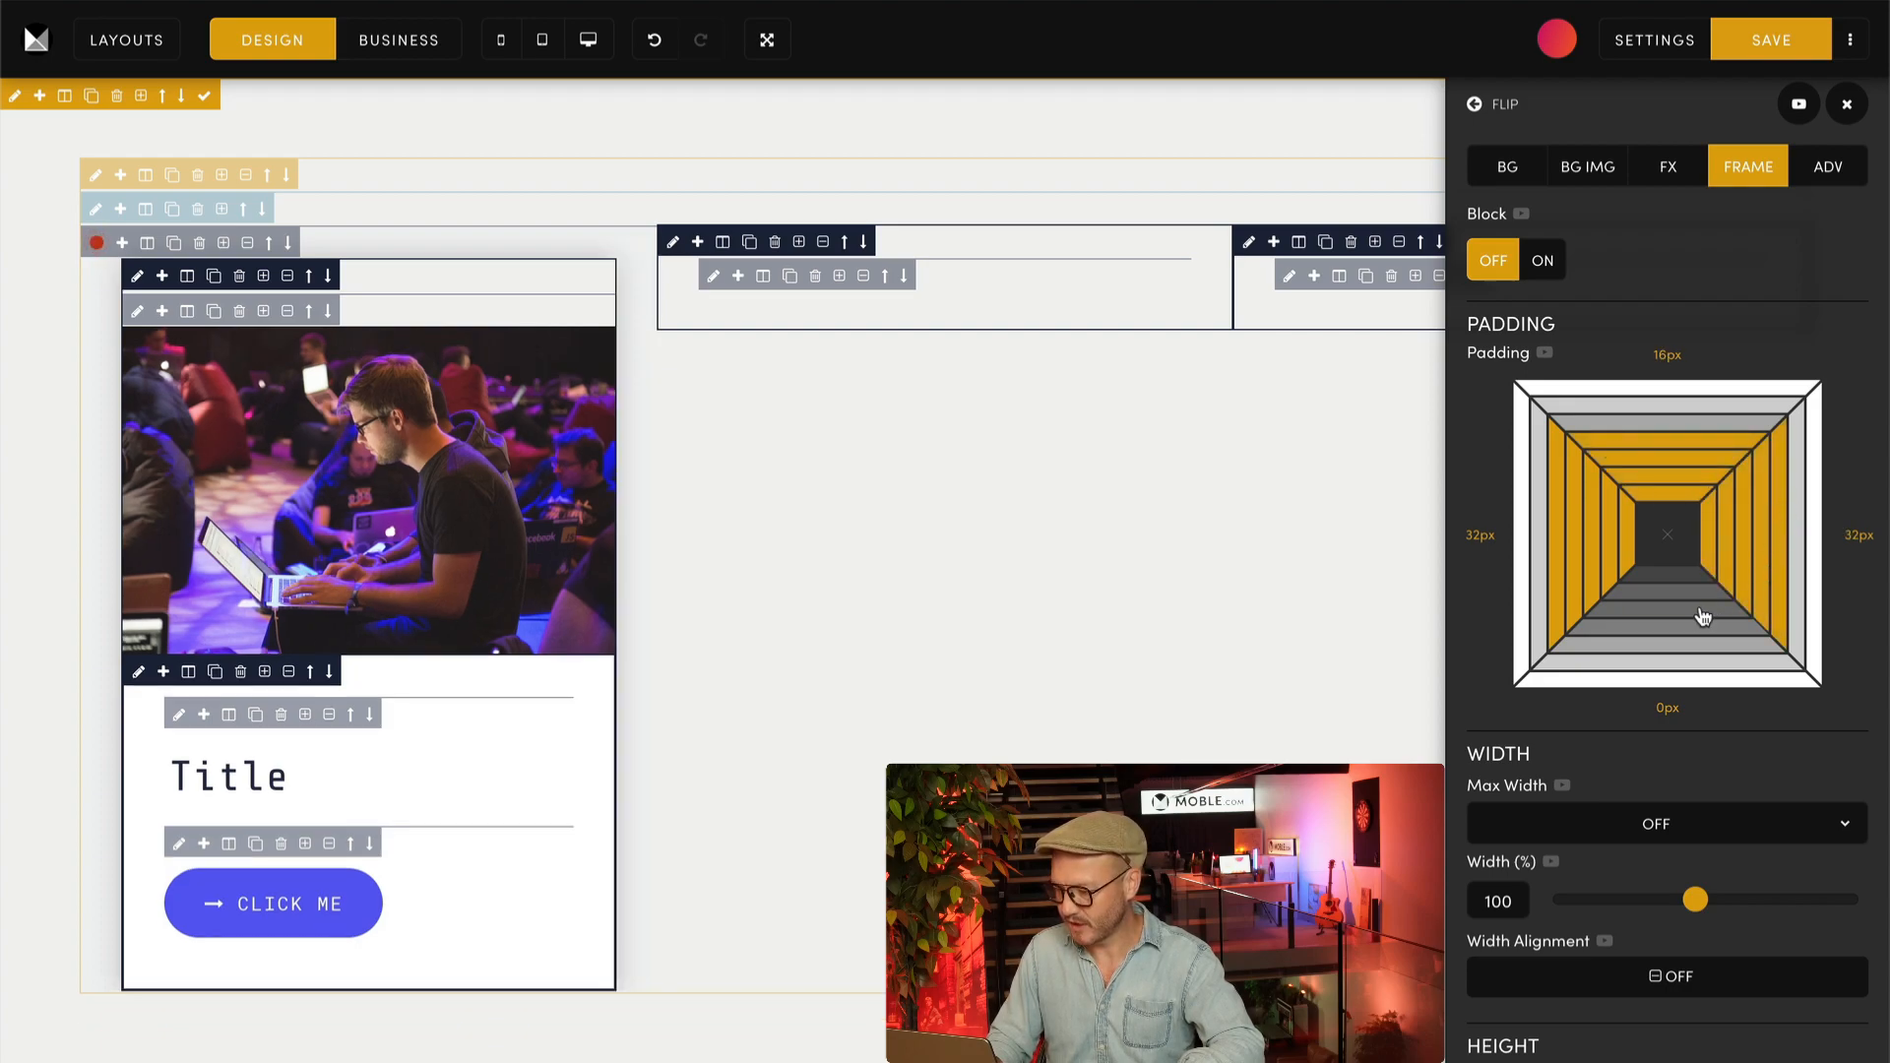
pyautogui.click(1662, 638)
# Step: Turn the Block setting on for the new outer wrapper and off for the shadowed frame inside it
pyautogui.click(674, 241)
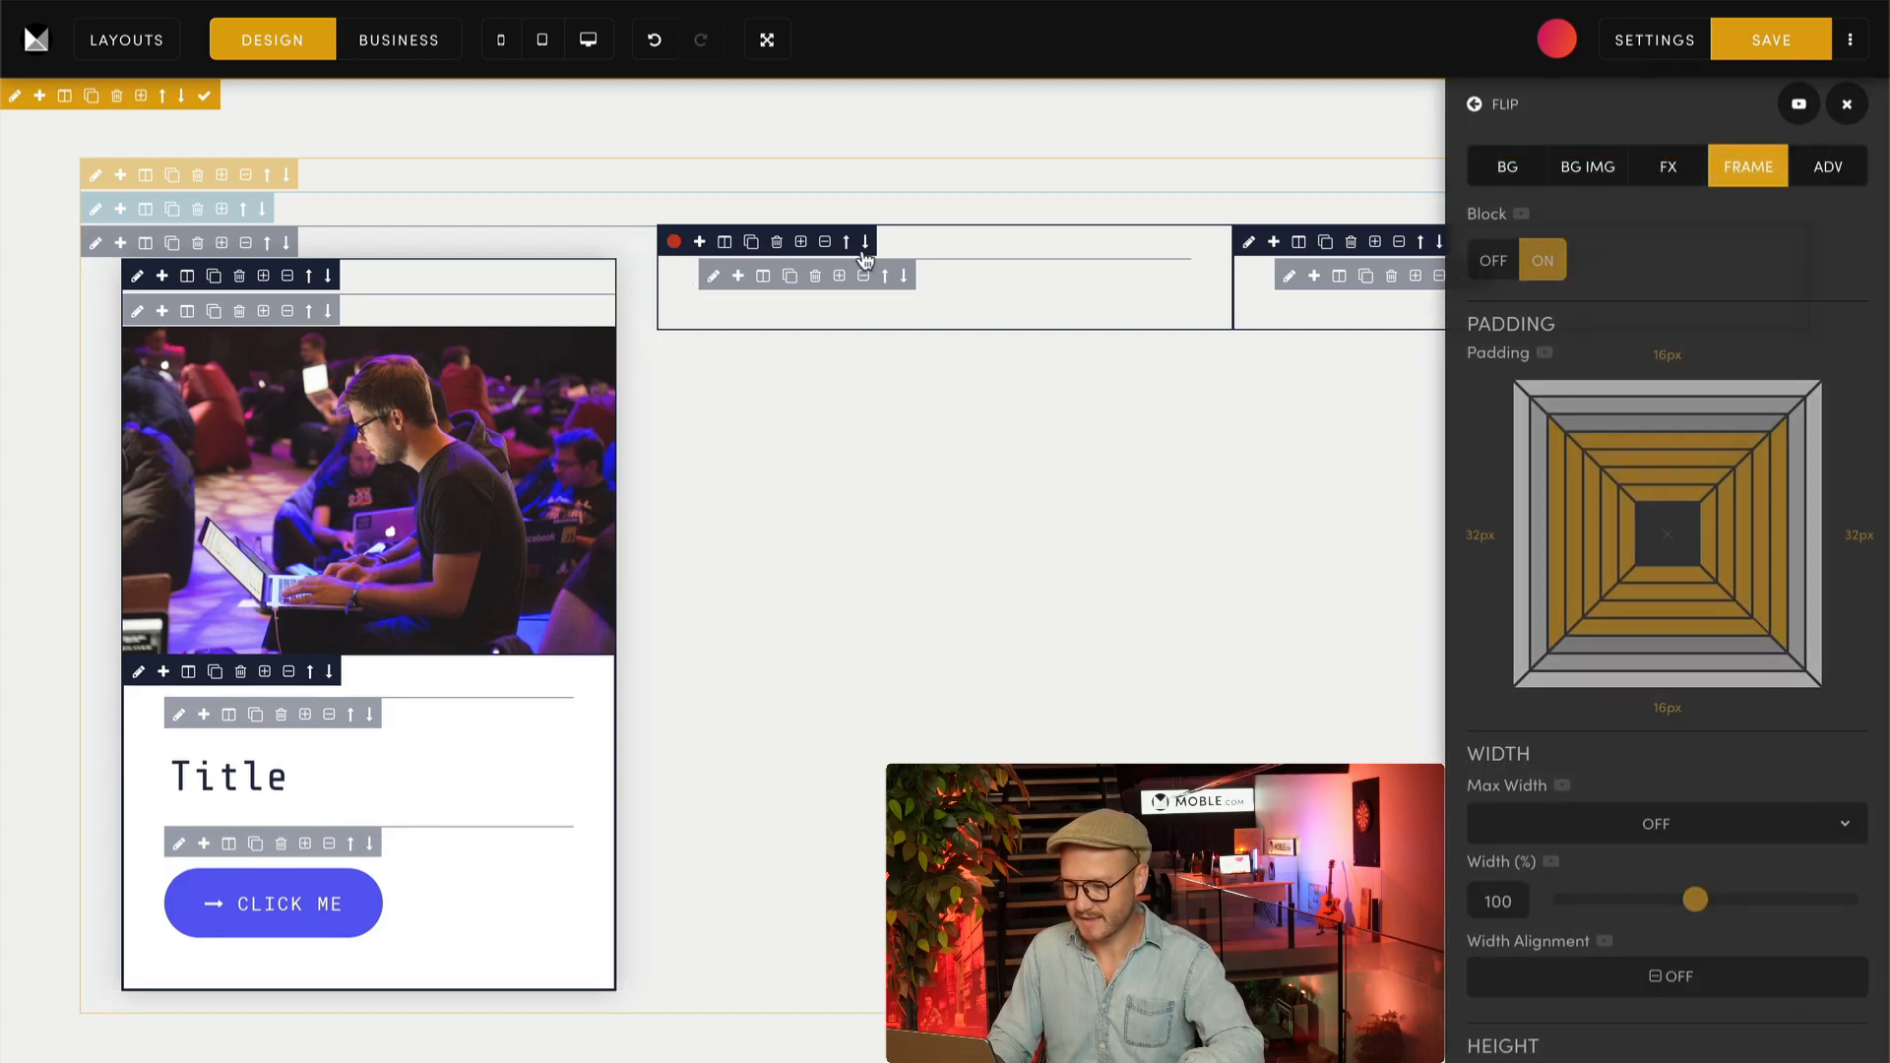
pyautogui.click(98, 246)
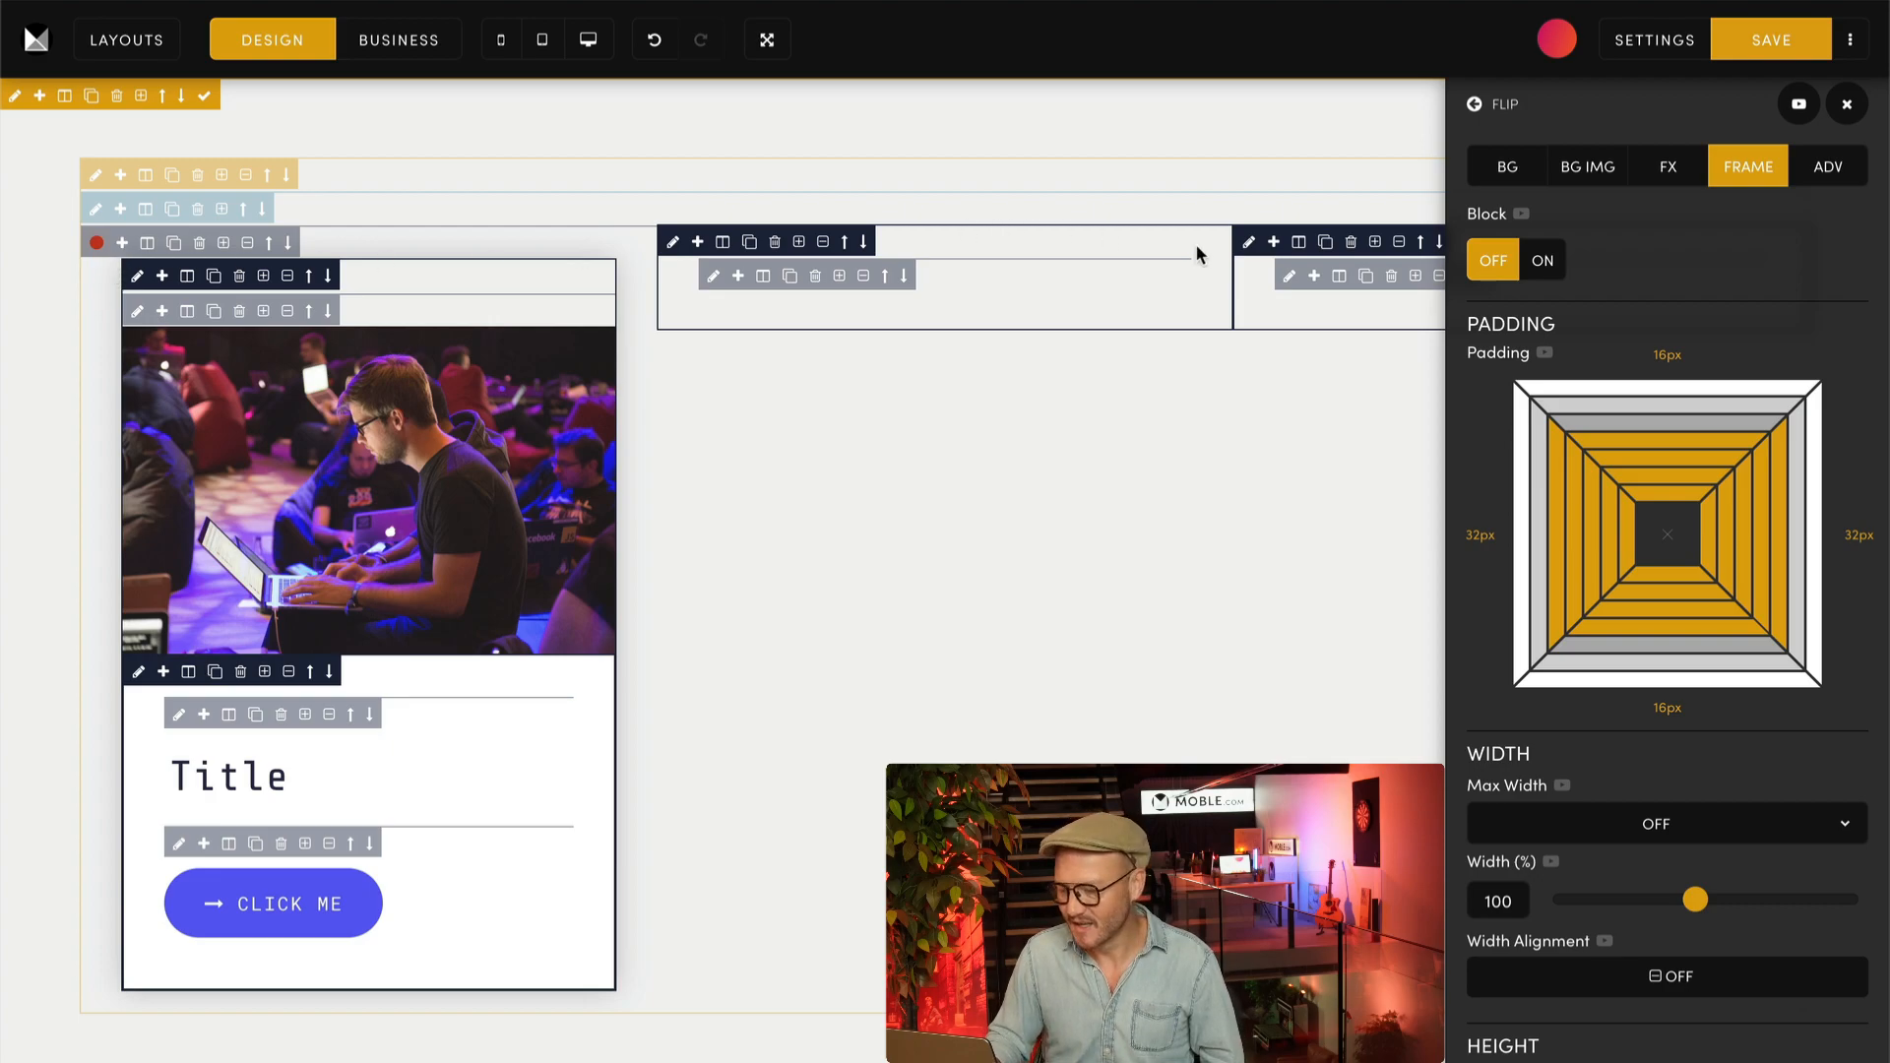
pyautogui.click(1542, 262)
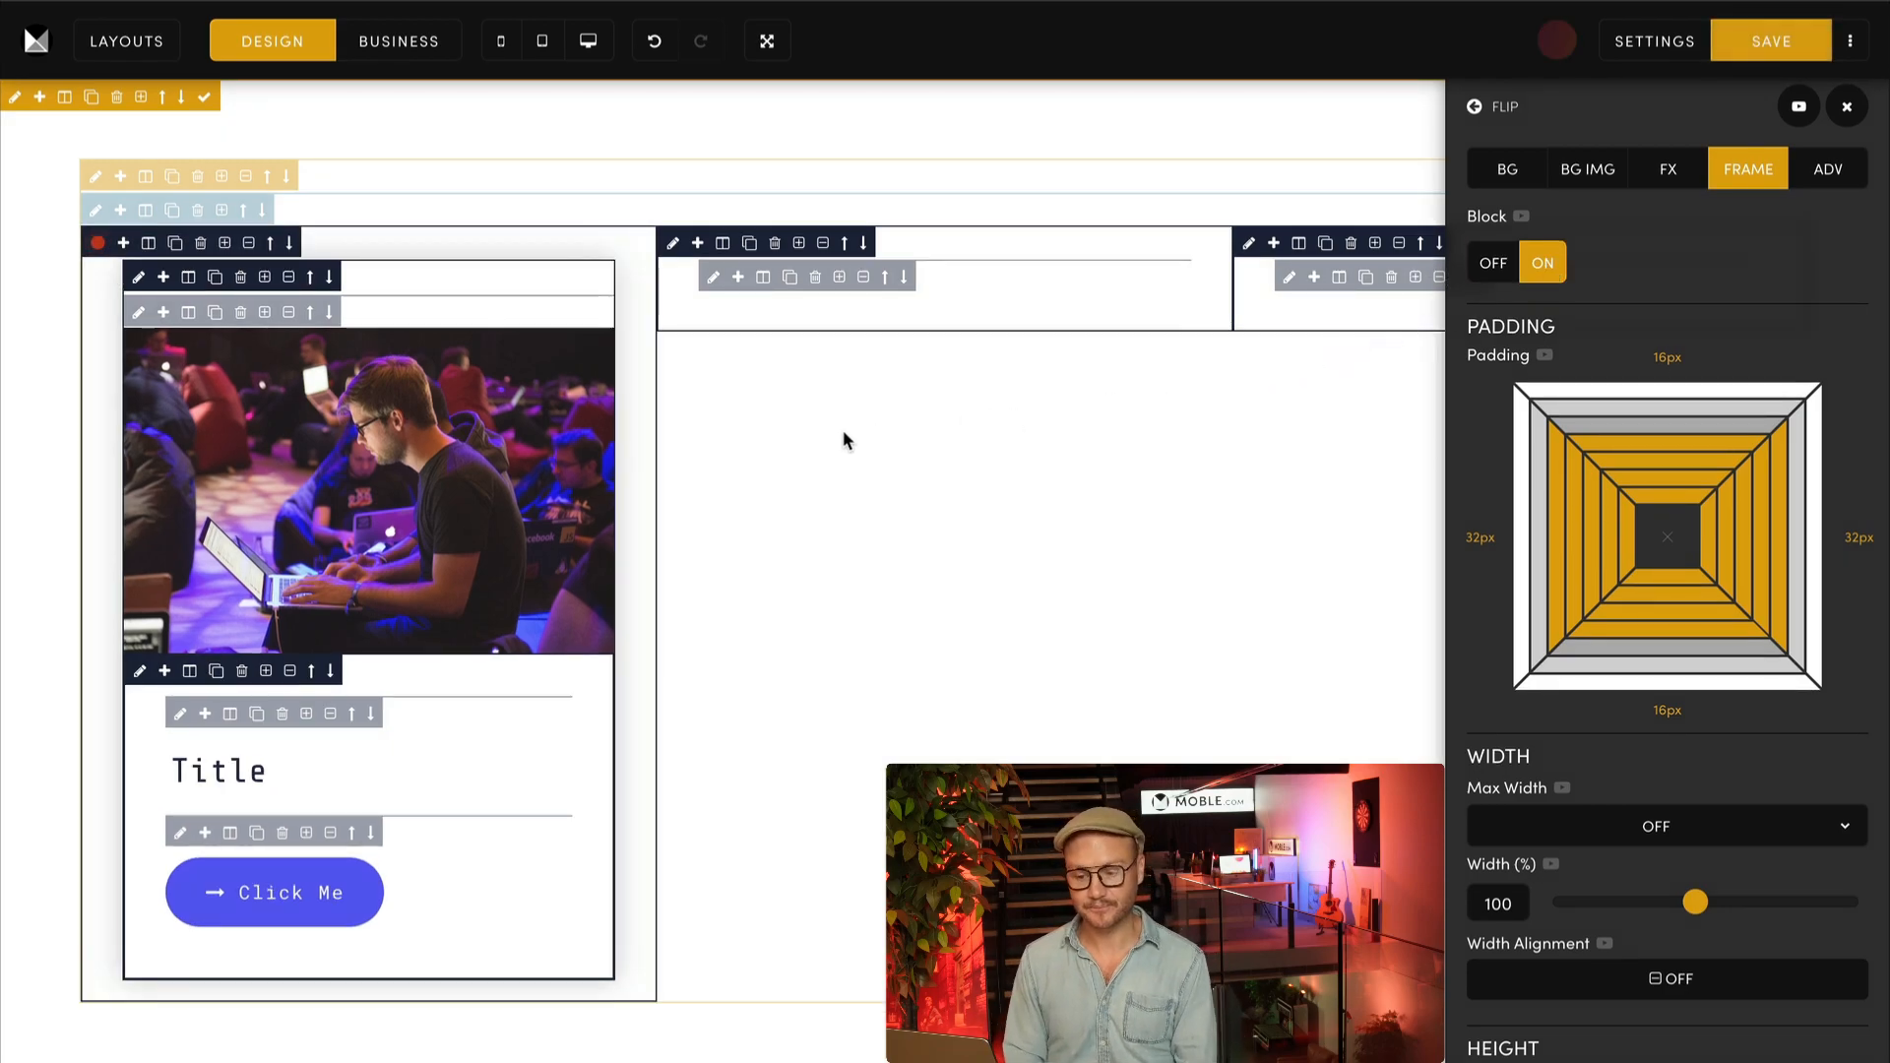
pyautogui.click(139, 276)
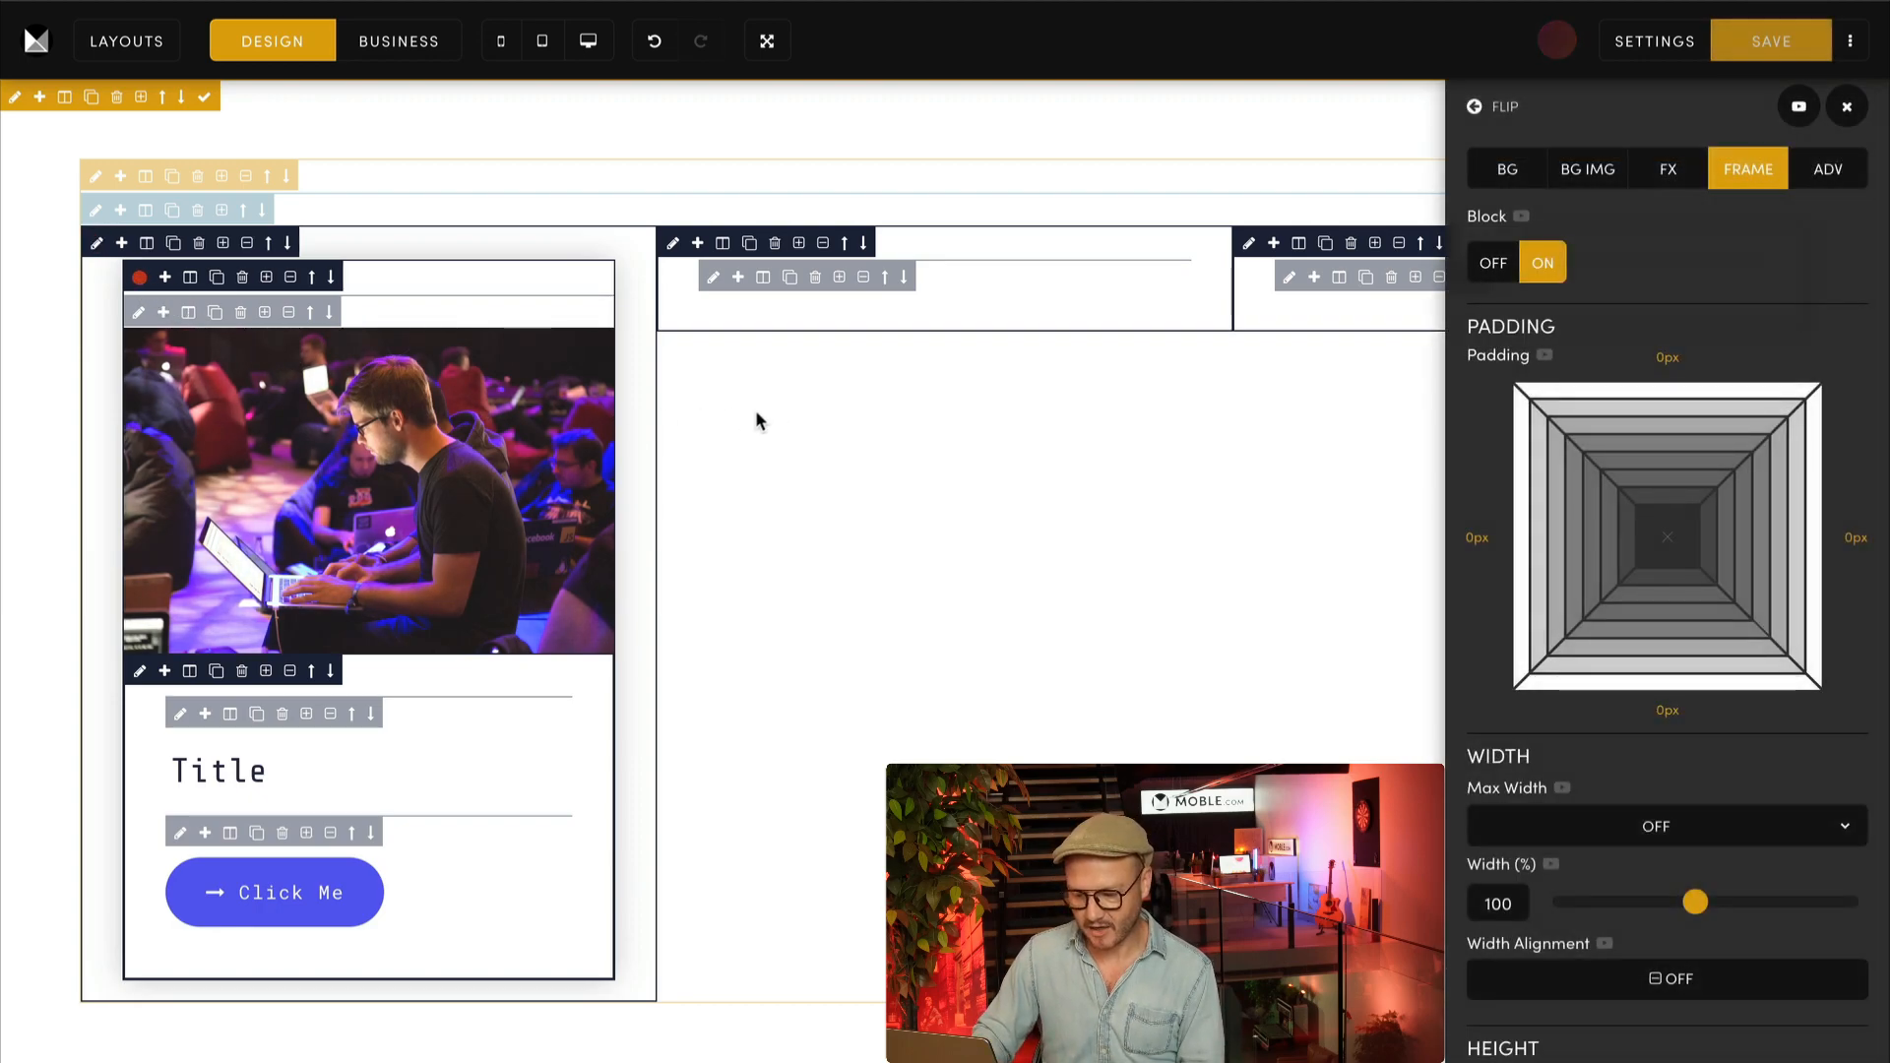
pyautogui.click(1492, 264)
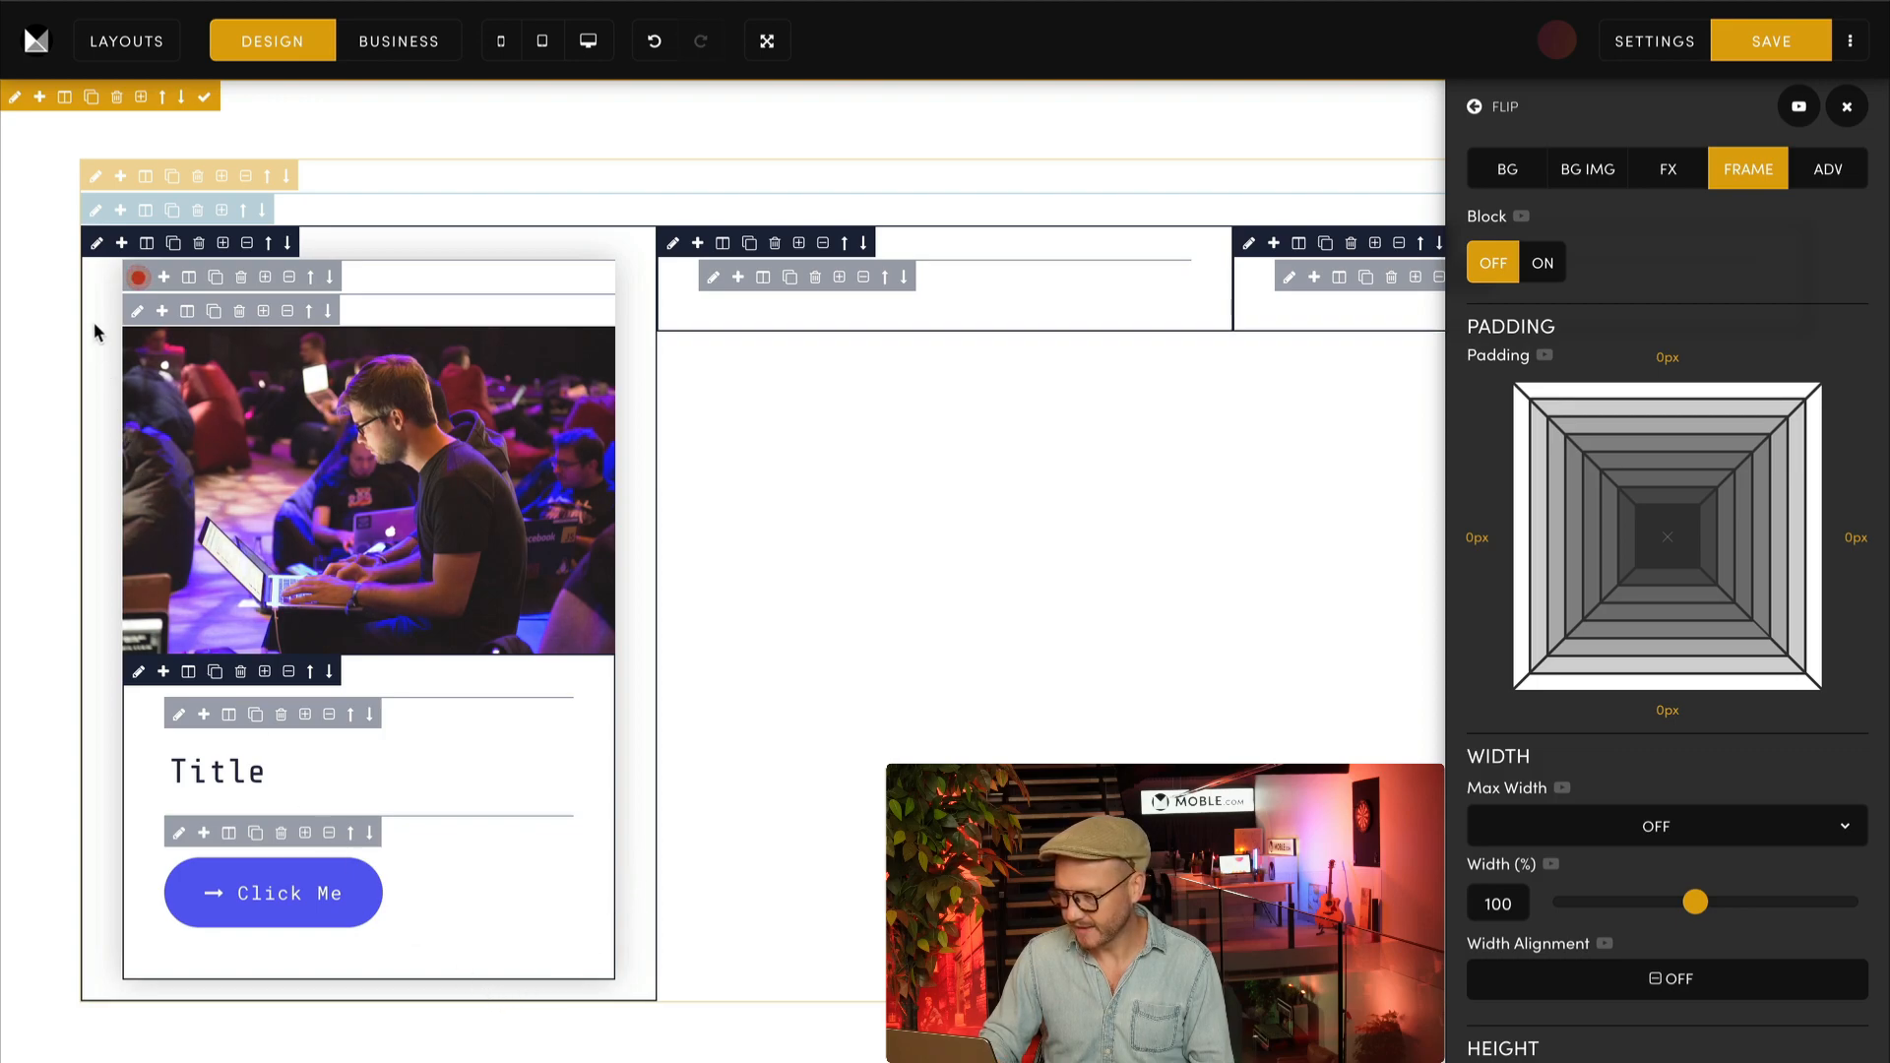
# Step: Set the top and bottom padding of the first column's outer wrapper to 32px
pyautogui.click(96, 242)
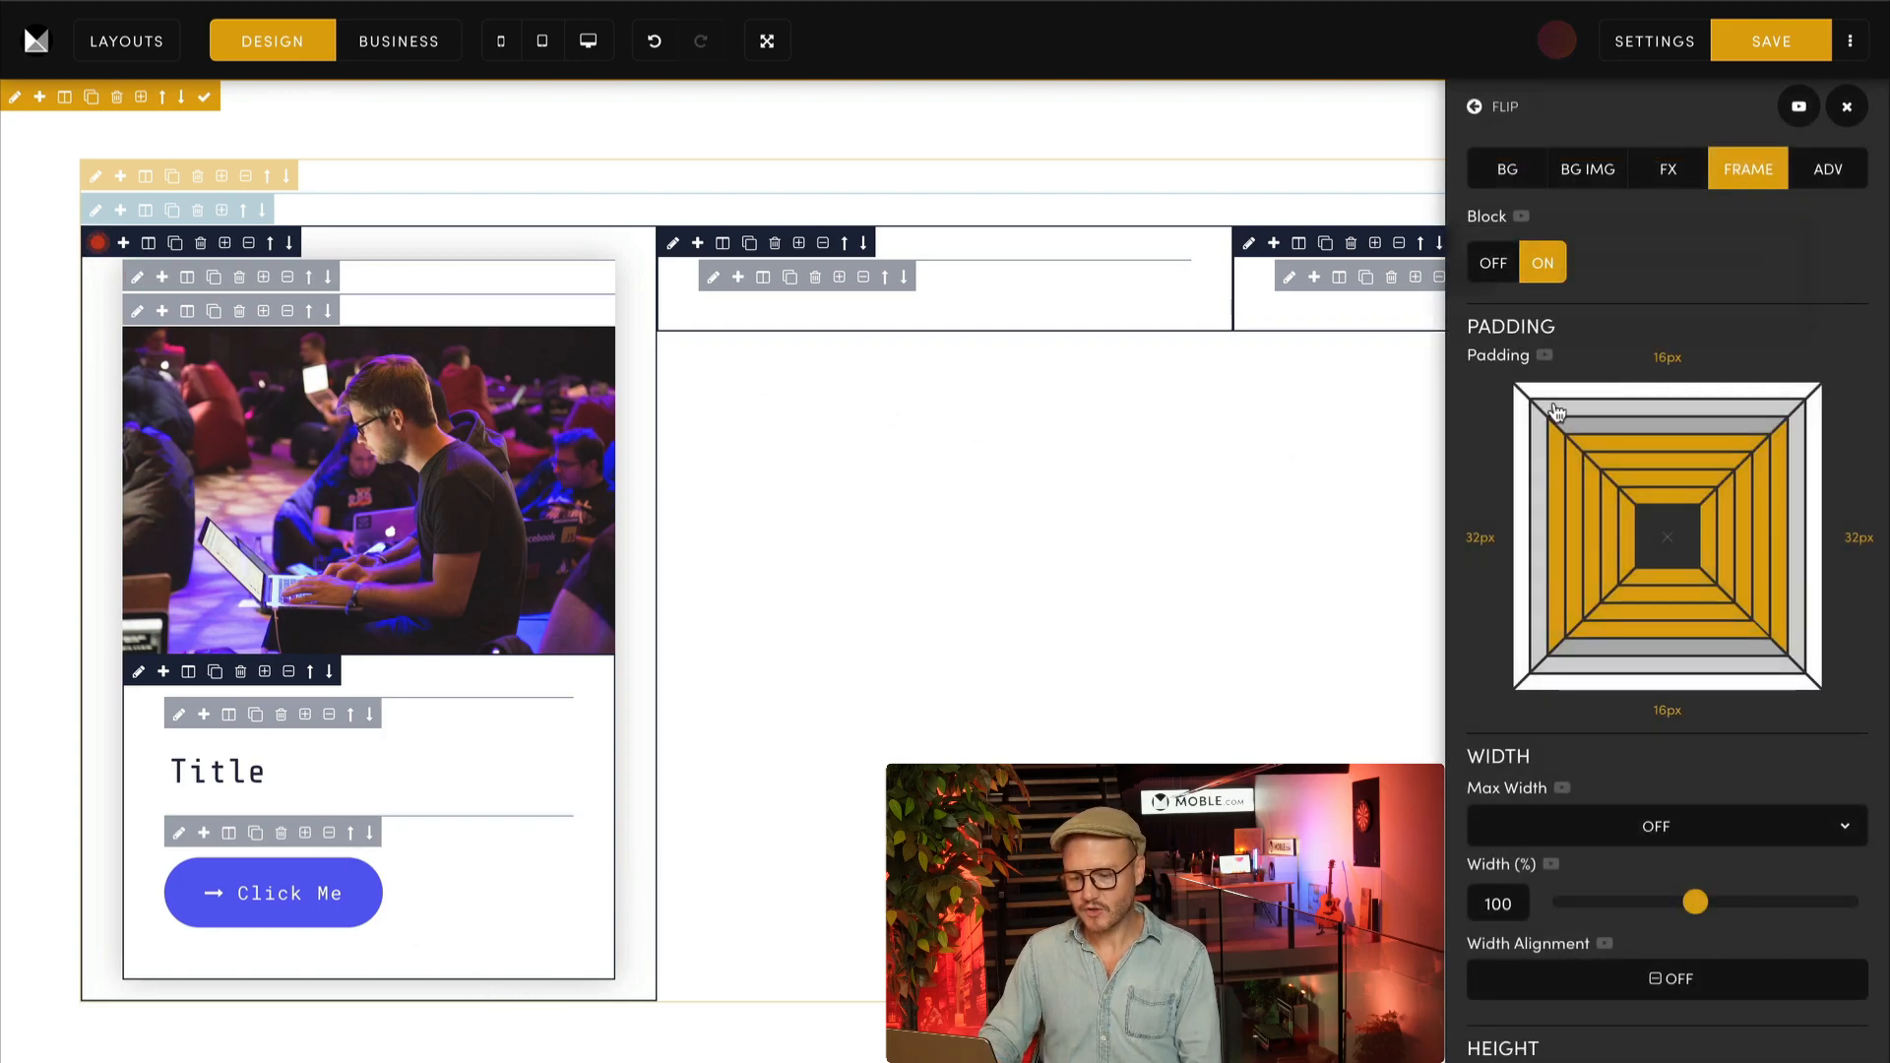
pyautogui.click(1645, 434)
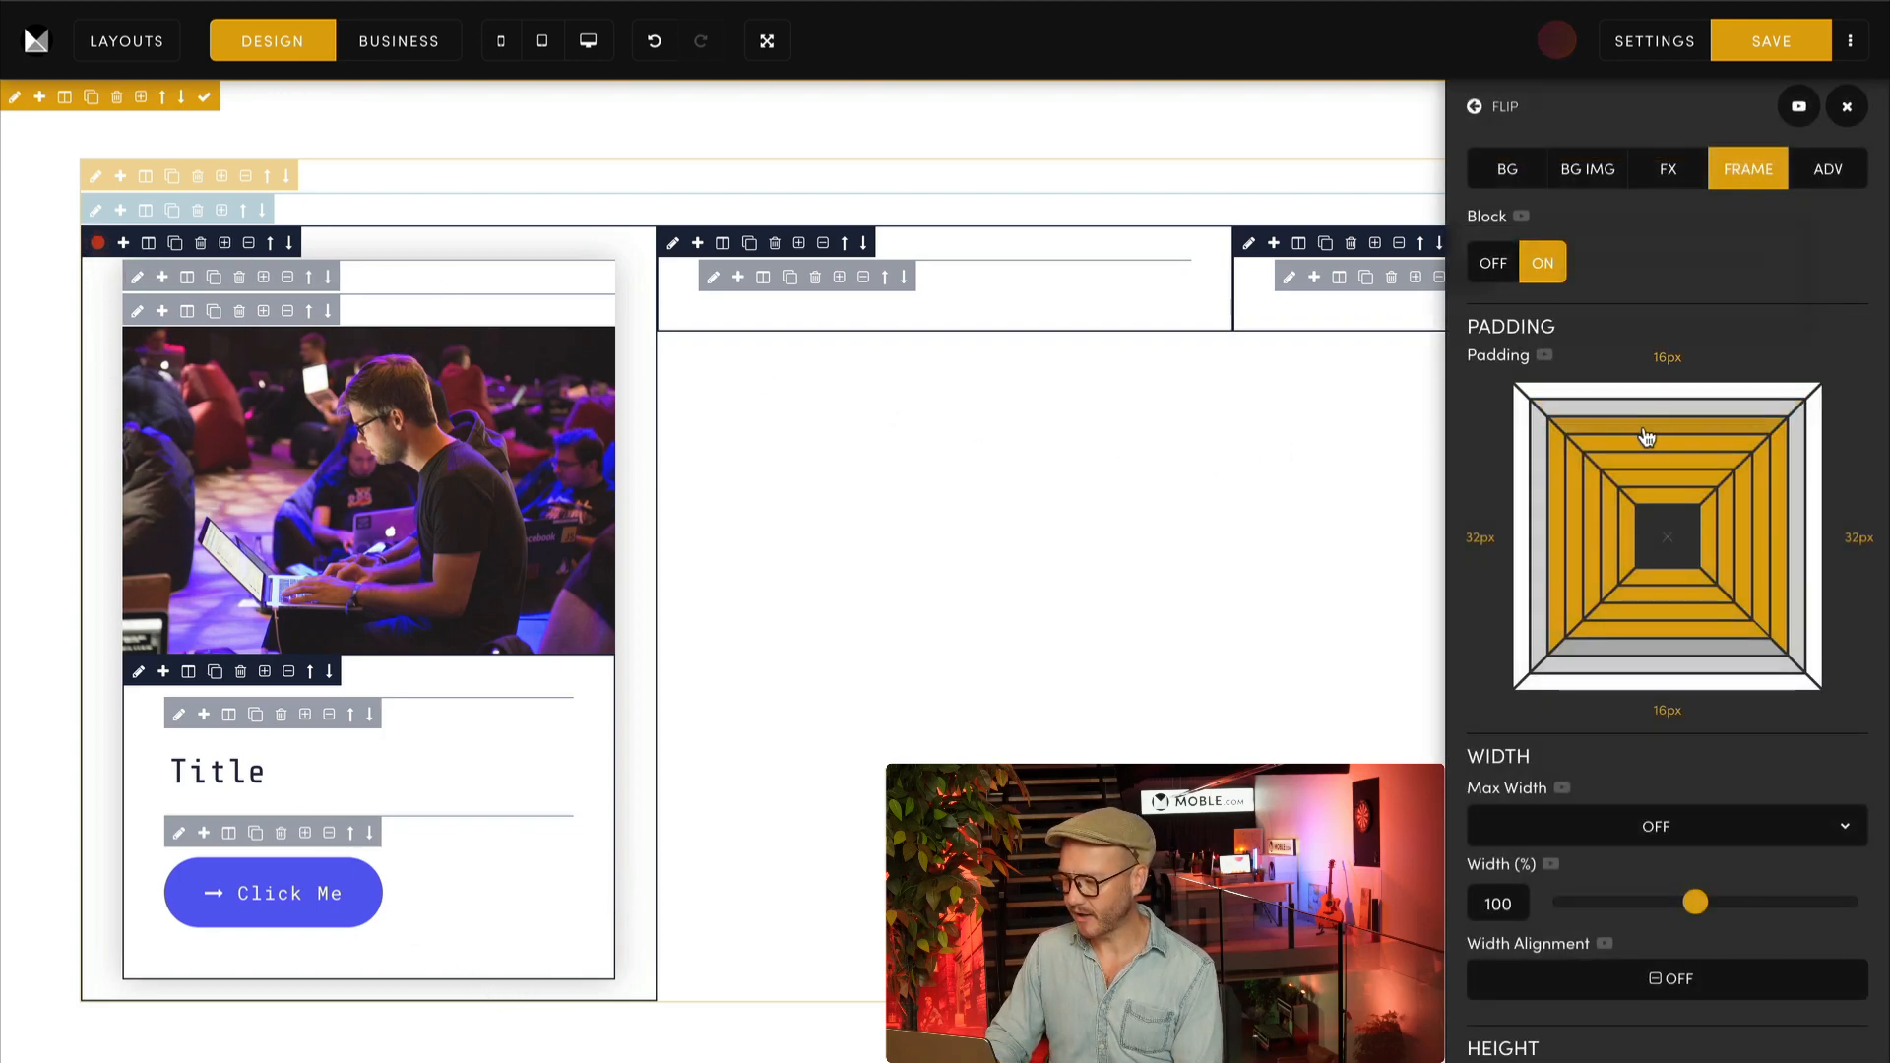
pyautogui.click(1610, 658)
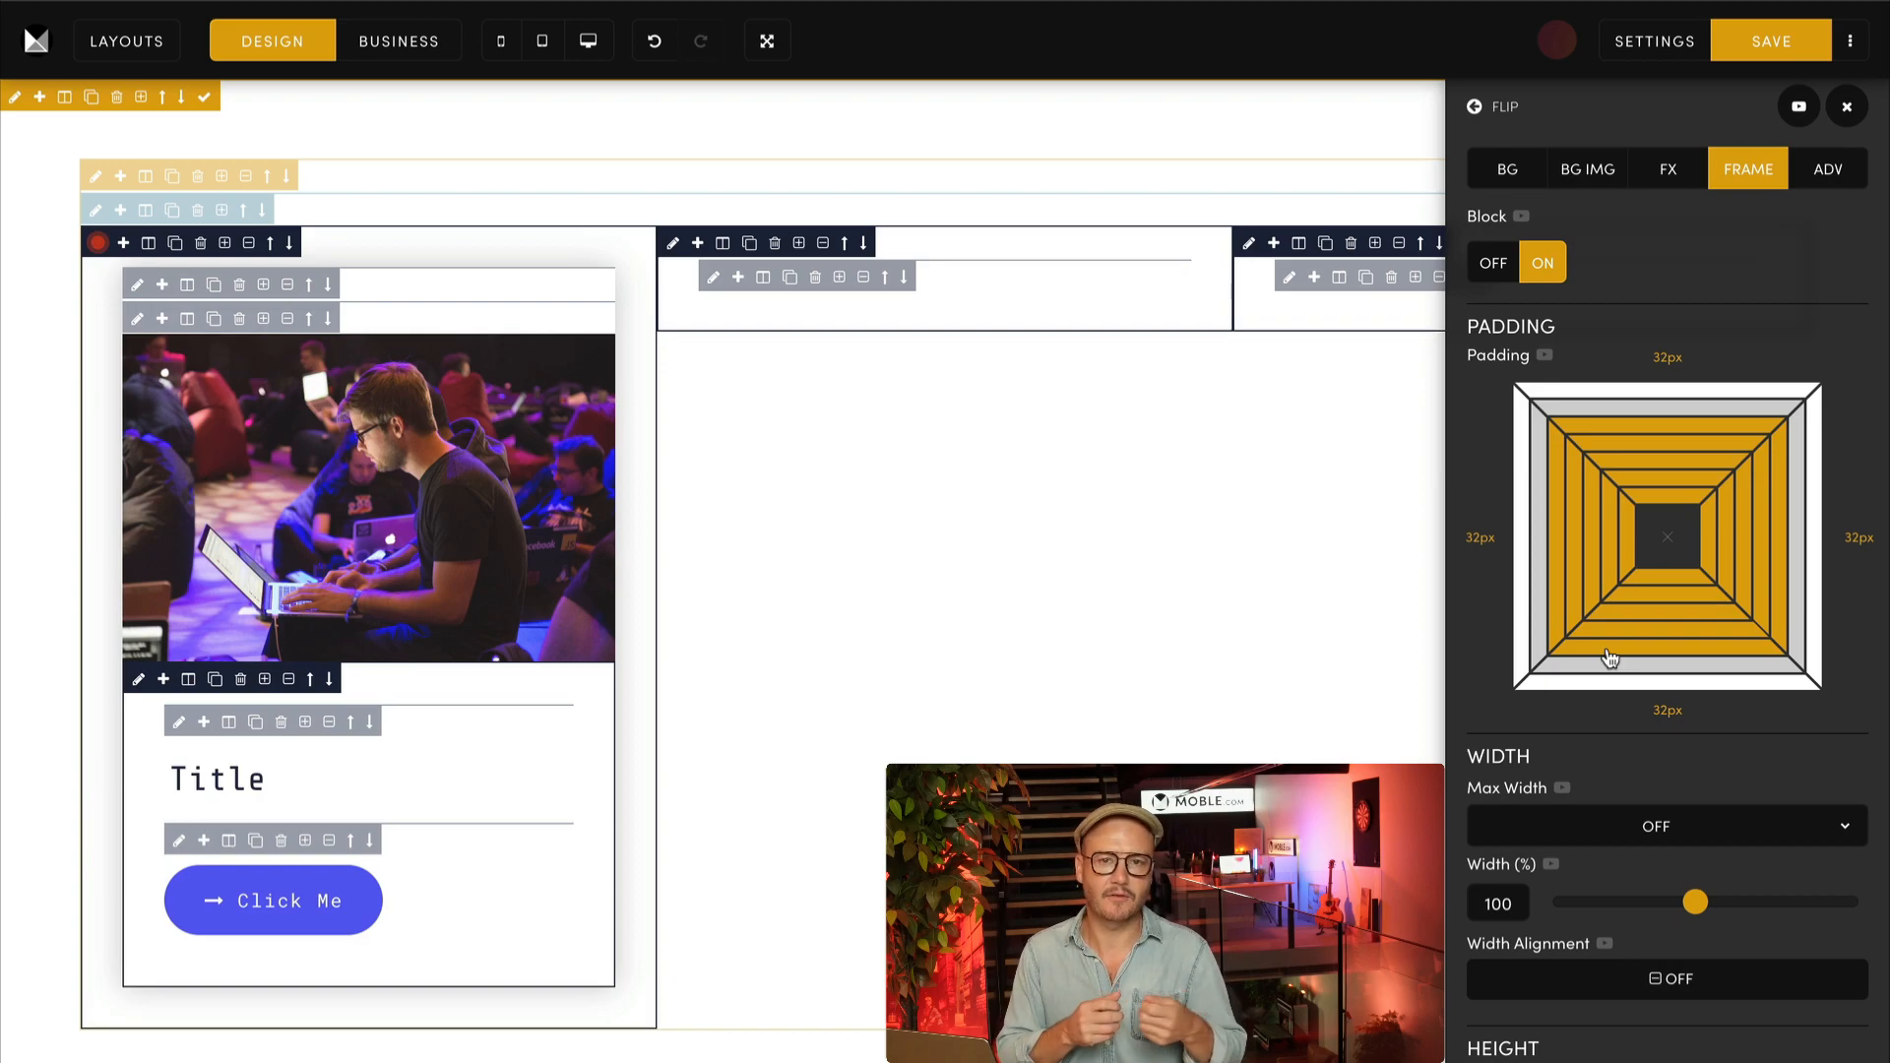
pyautogui.scroll(1, 1609, 660)
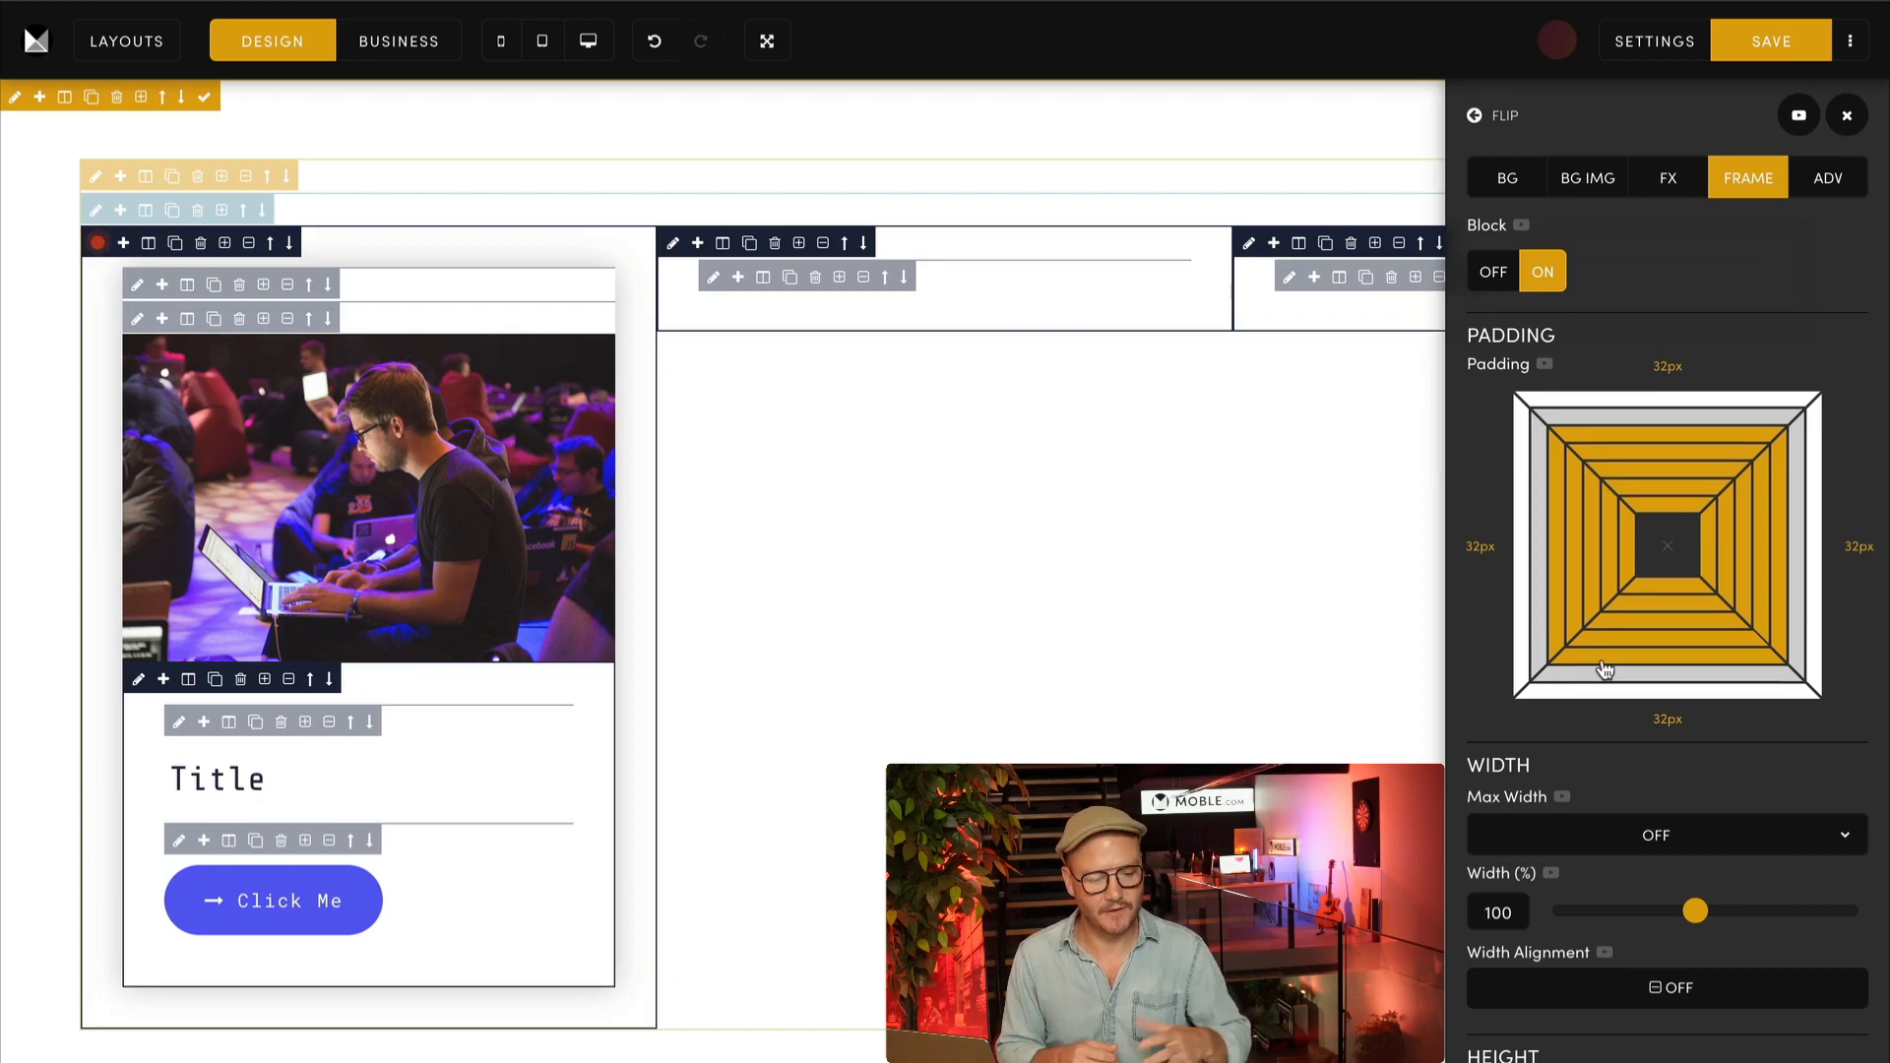
# Step: Try the Shadow Most effect on the frame inside the wrapper and return its shadow to Shadow More
pyautogui.click(138, 285)
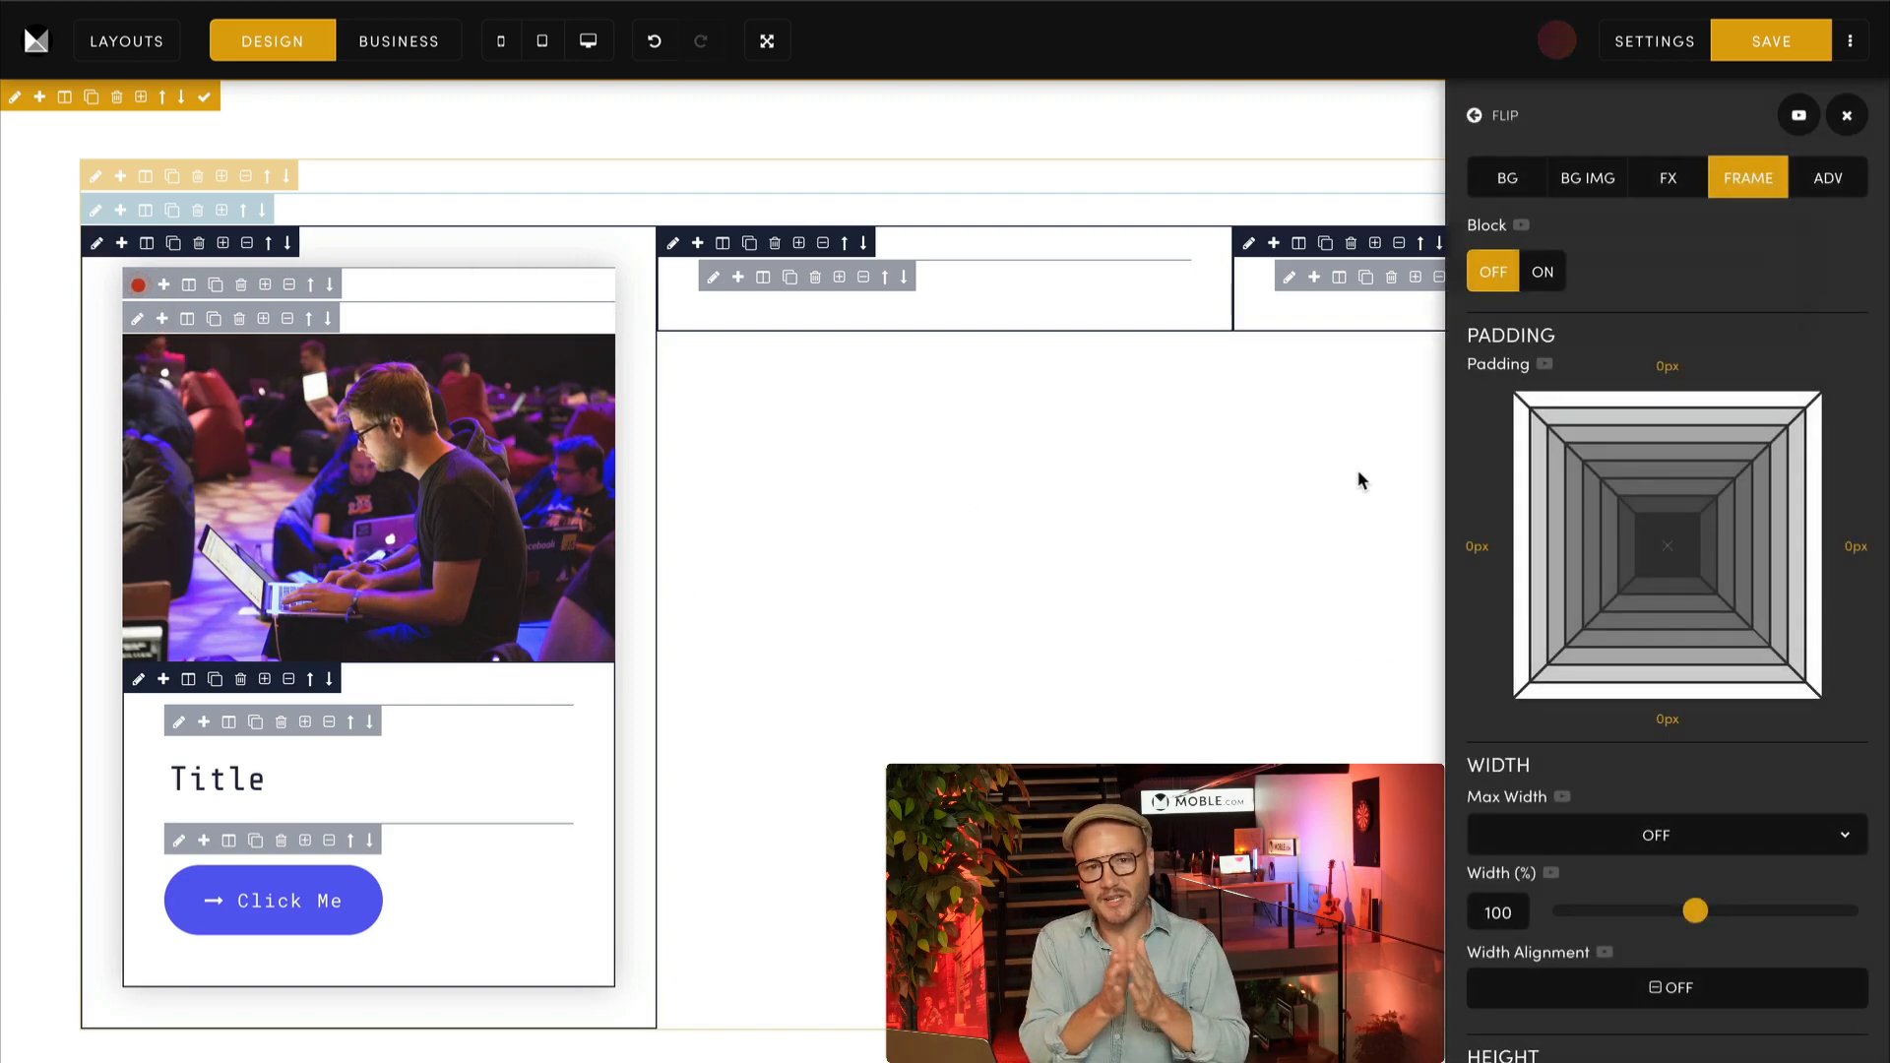
pyautogui.click(1818, 182)
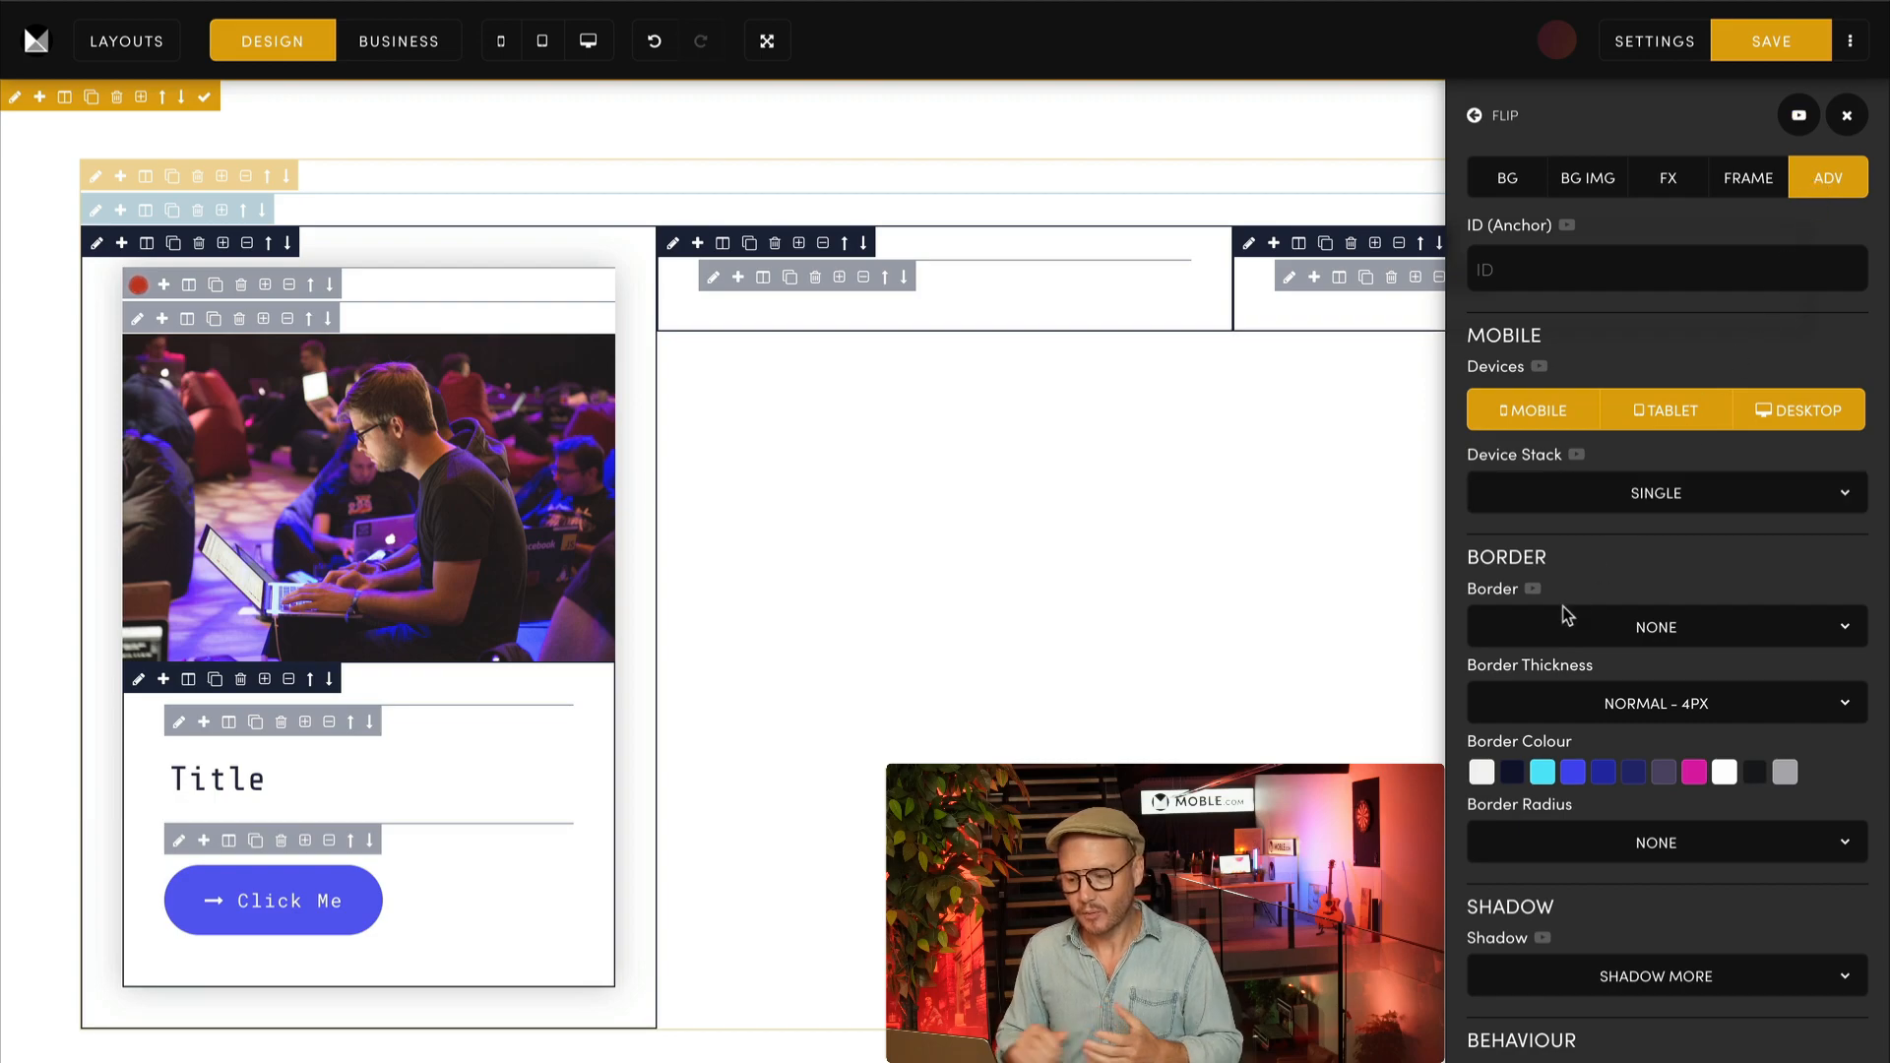
pyautogui.click(1666, 978)
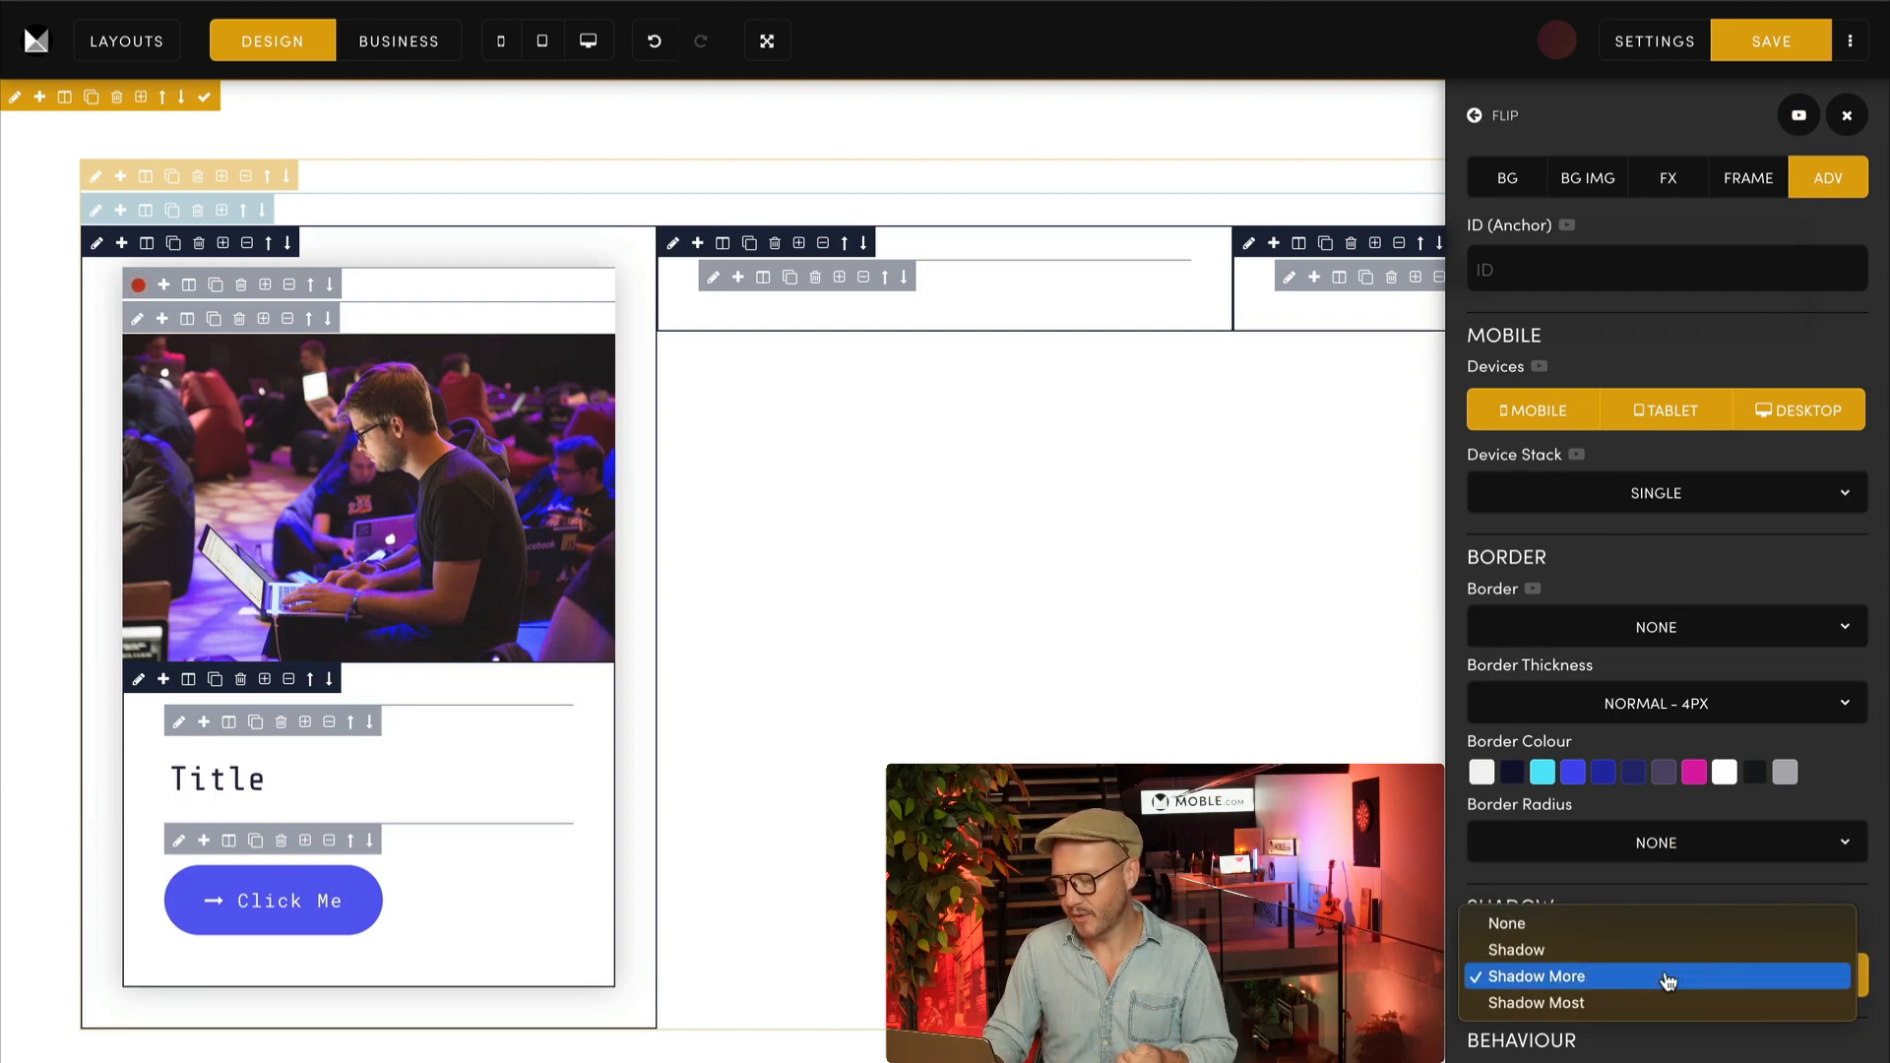
pyautogui.click(1573, 1006)
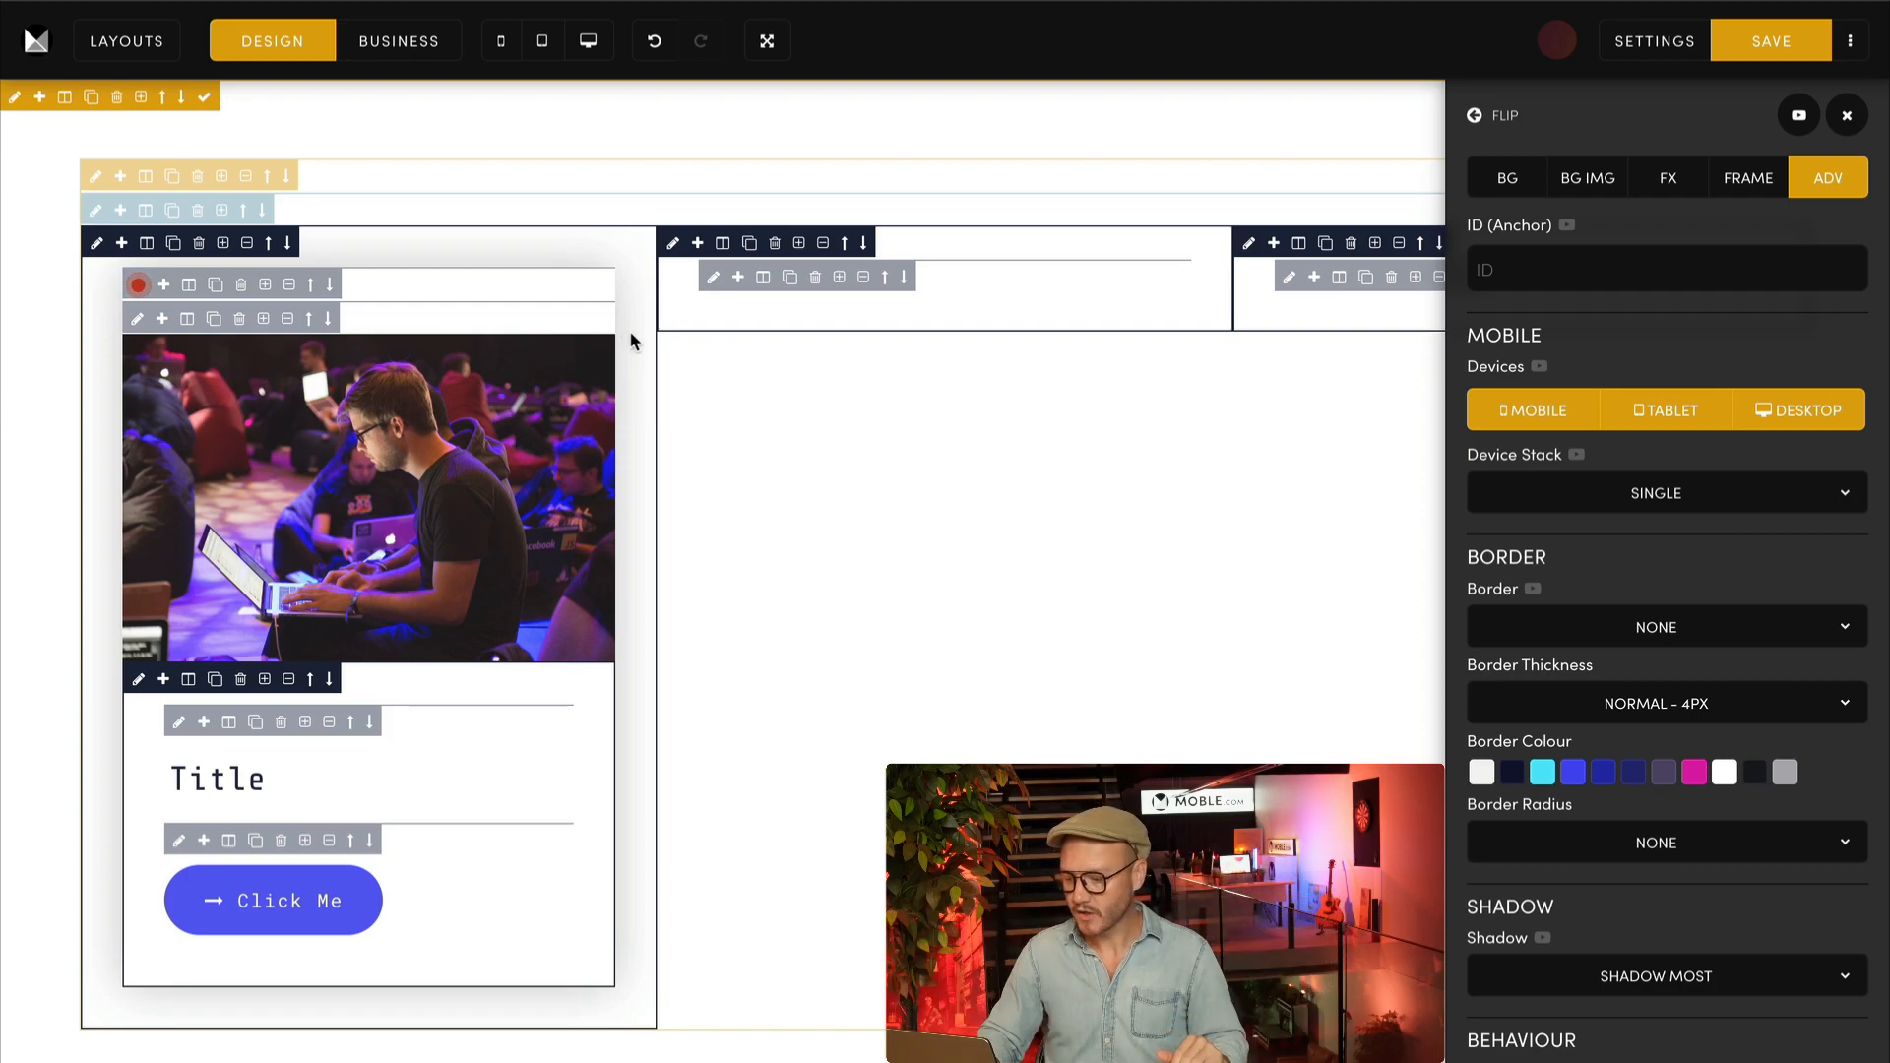
pyautogui.click(1629, 977)
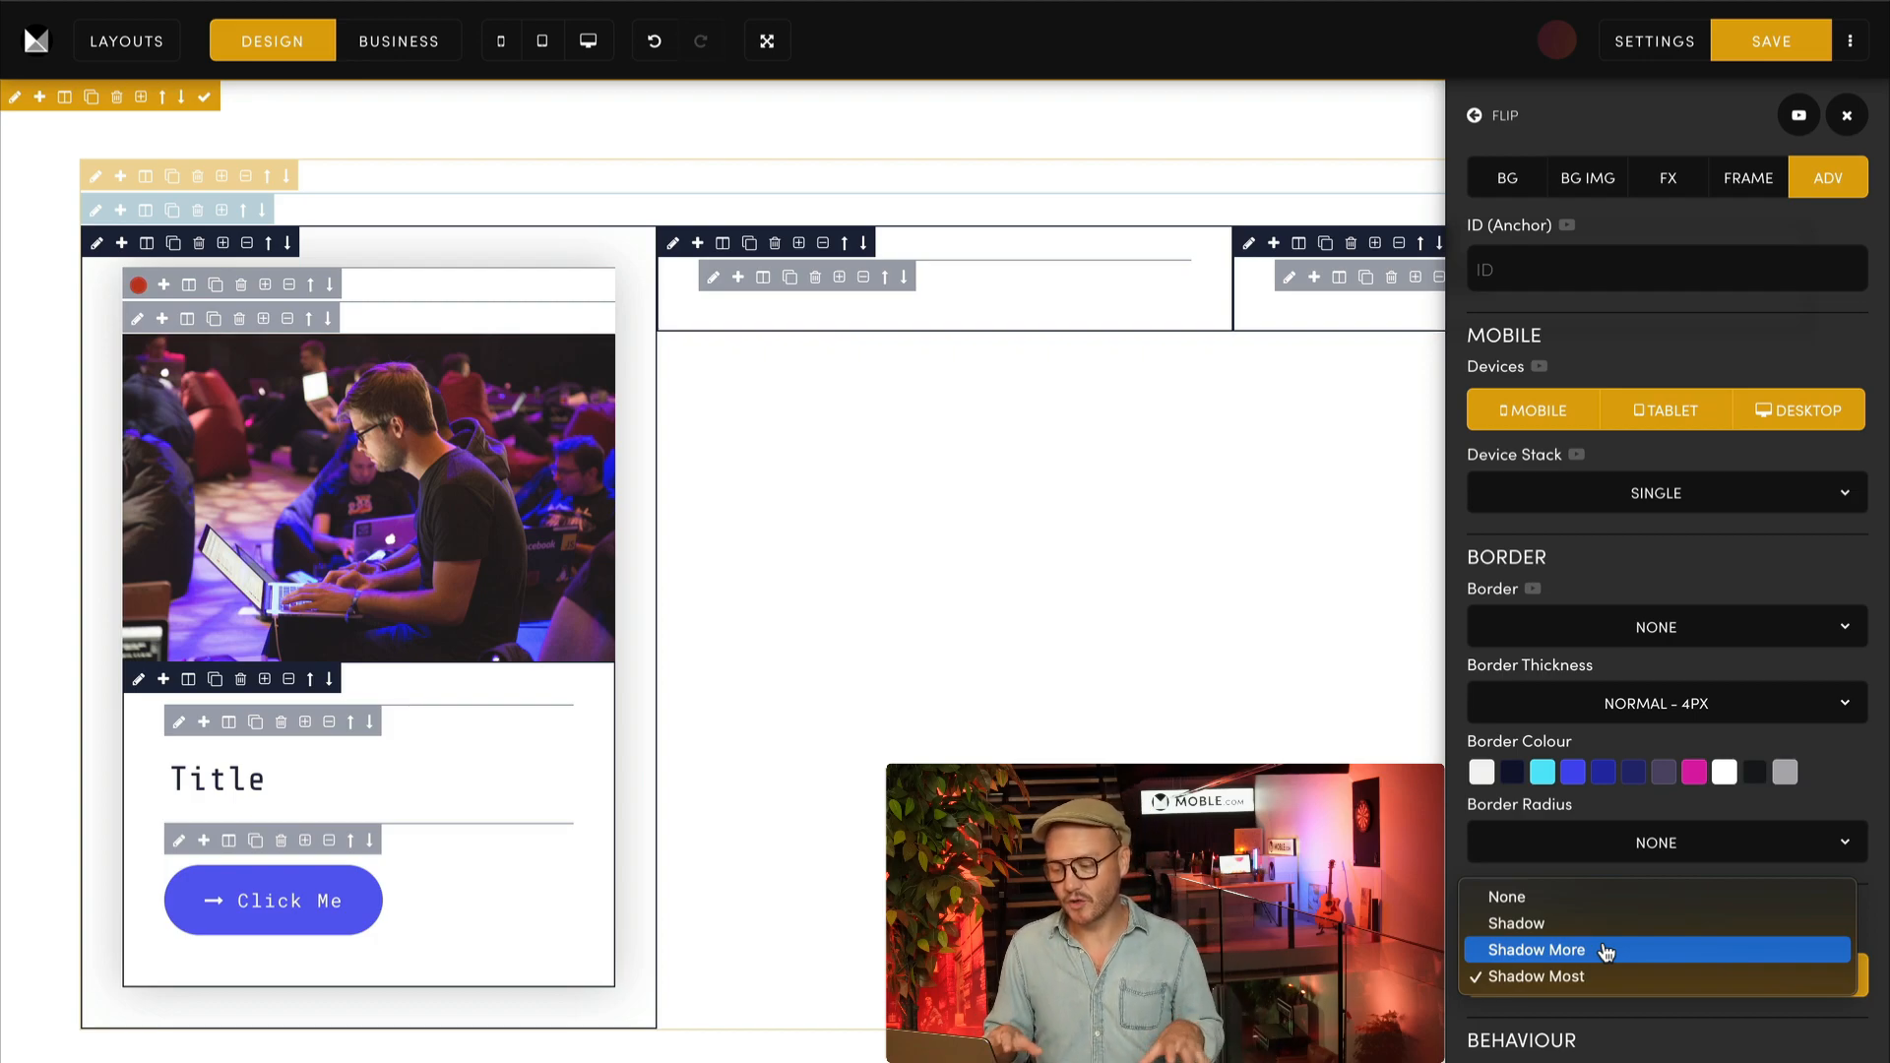
pyautogui.click(1607, 951)
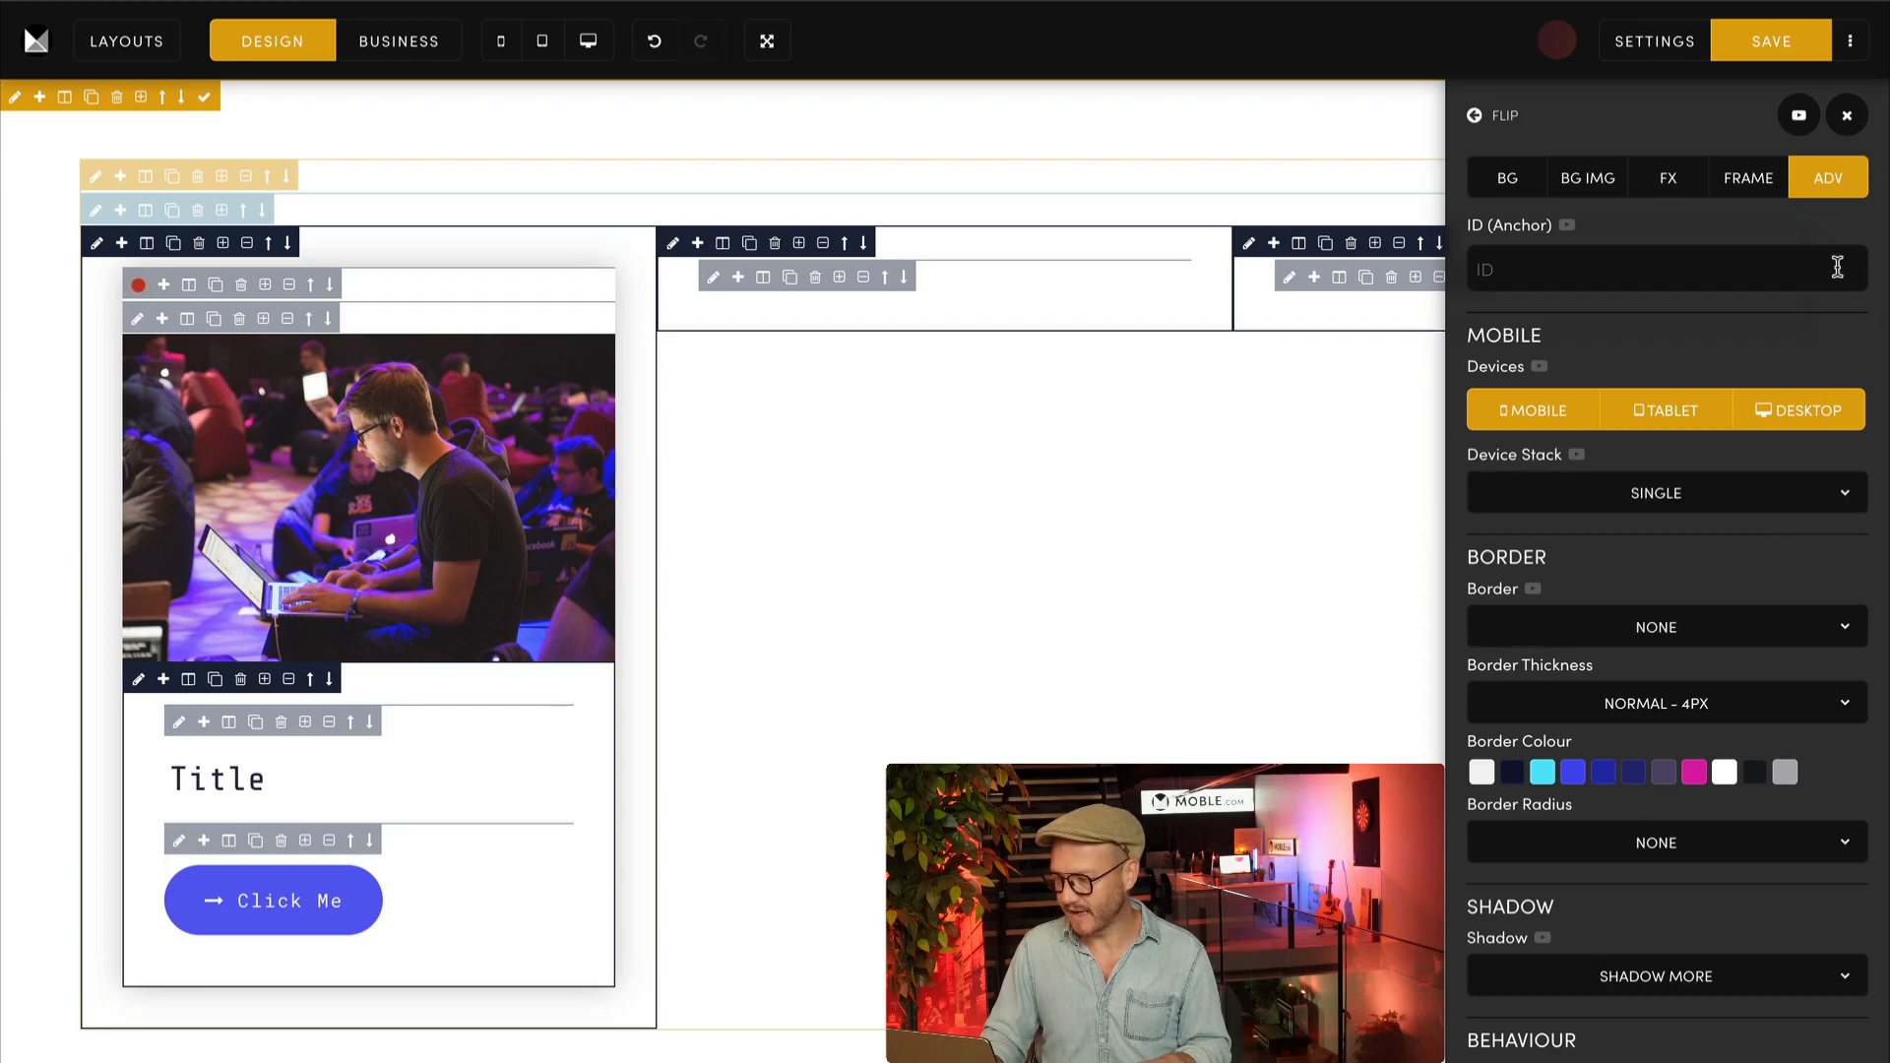
pyautogui.scroll(-5, 1859, 626)
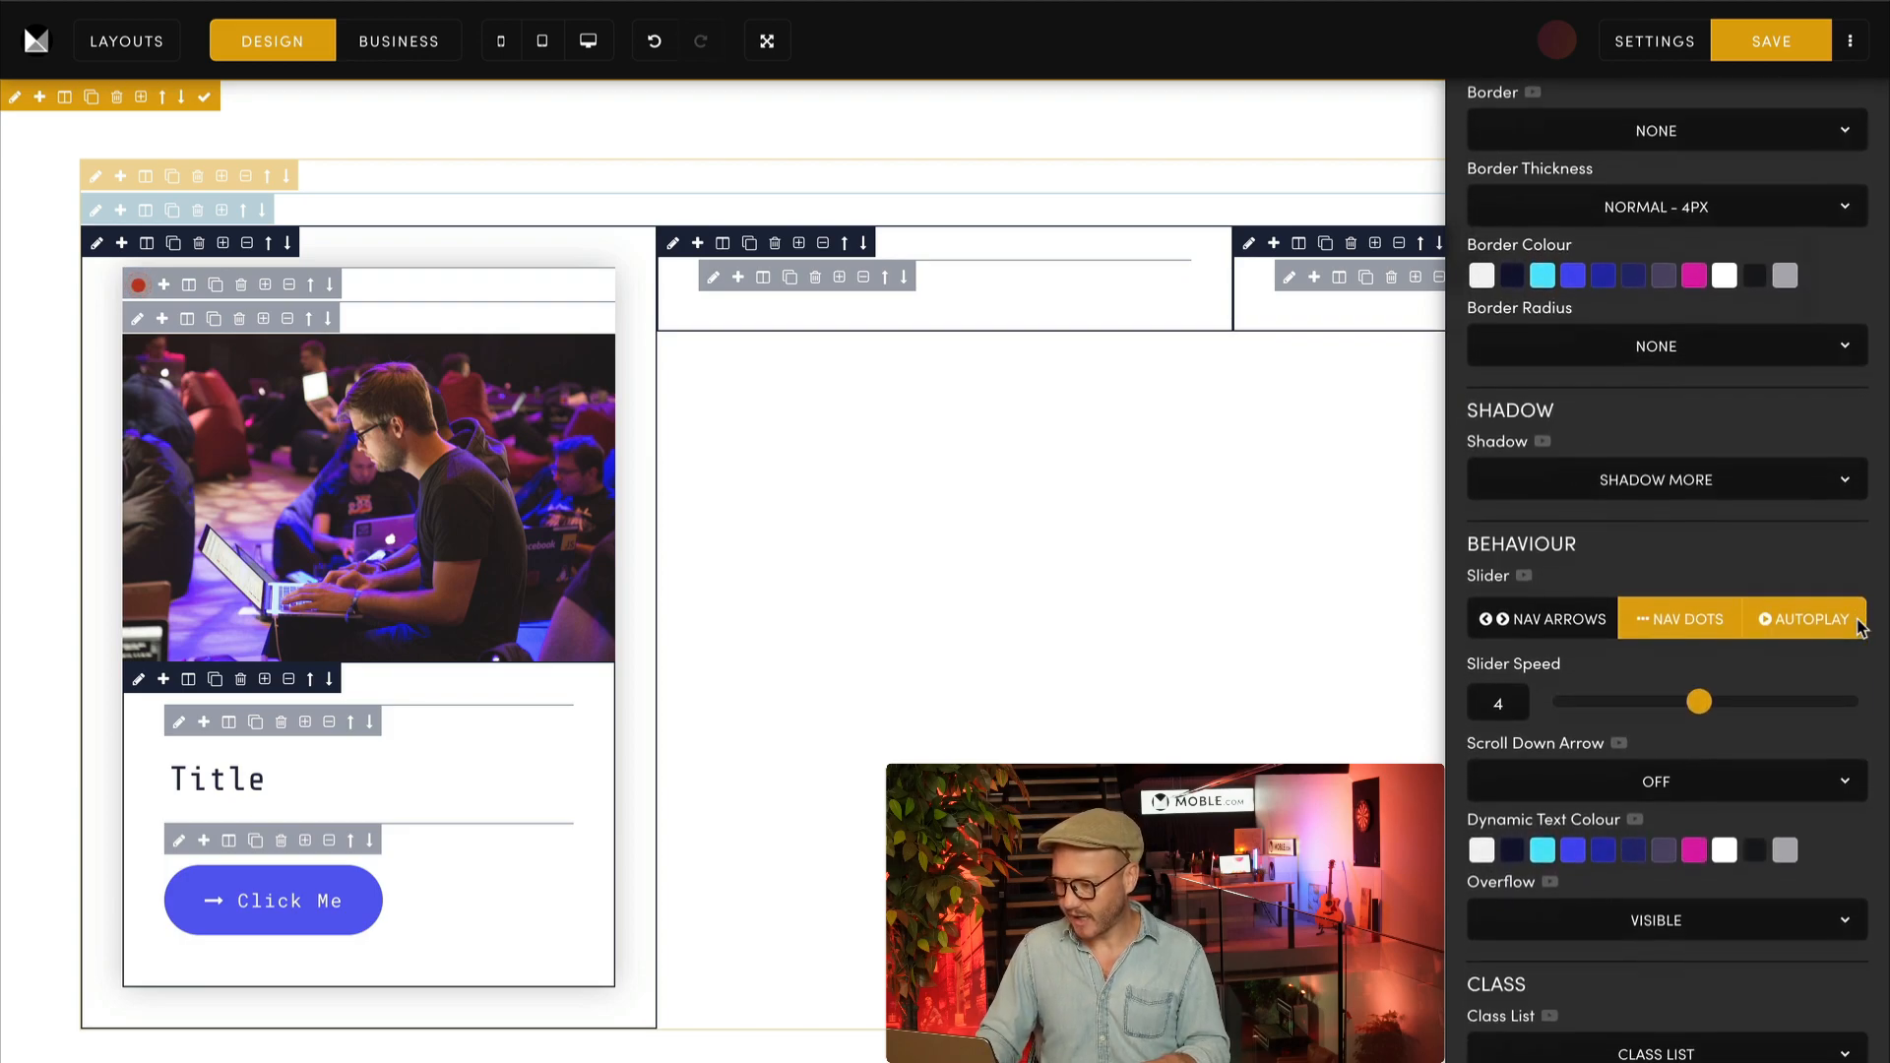
# Step: Switch the inner frame's shadow to Shadow Most to compare its class text, and set it back to Shadow More
pyautogui.scroll(-2, 1858, 627)
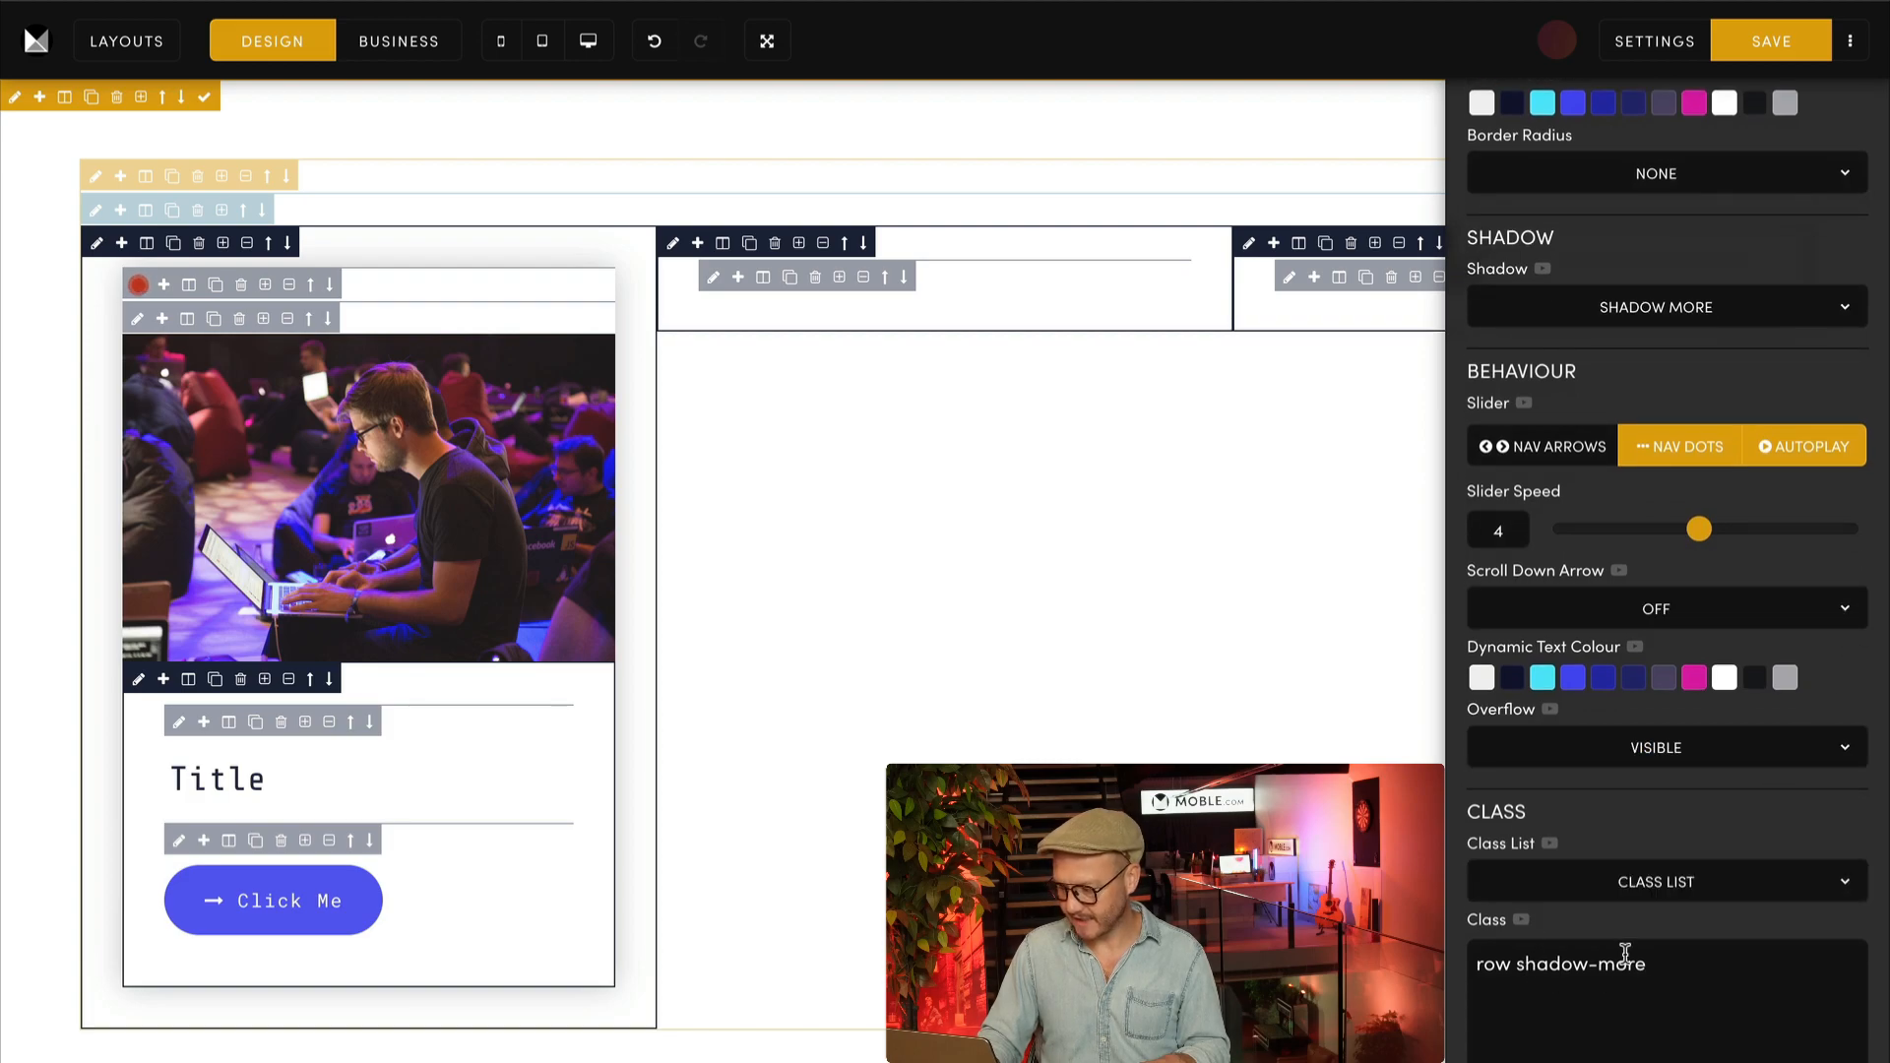
pyautogui.click(1671, 310)
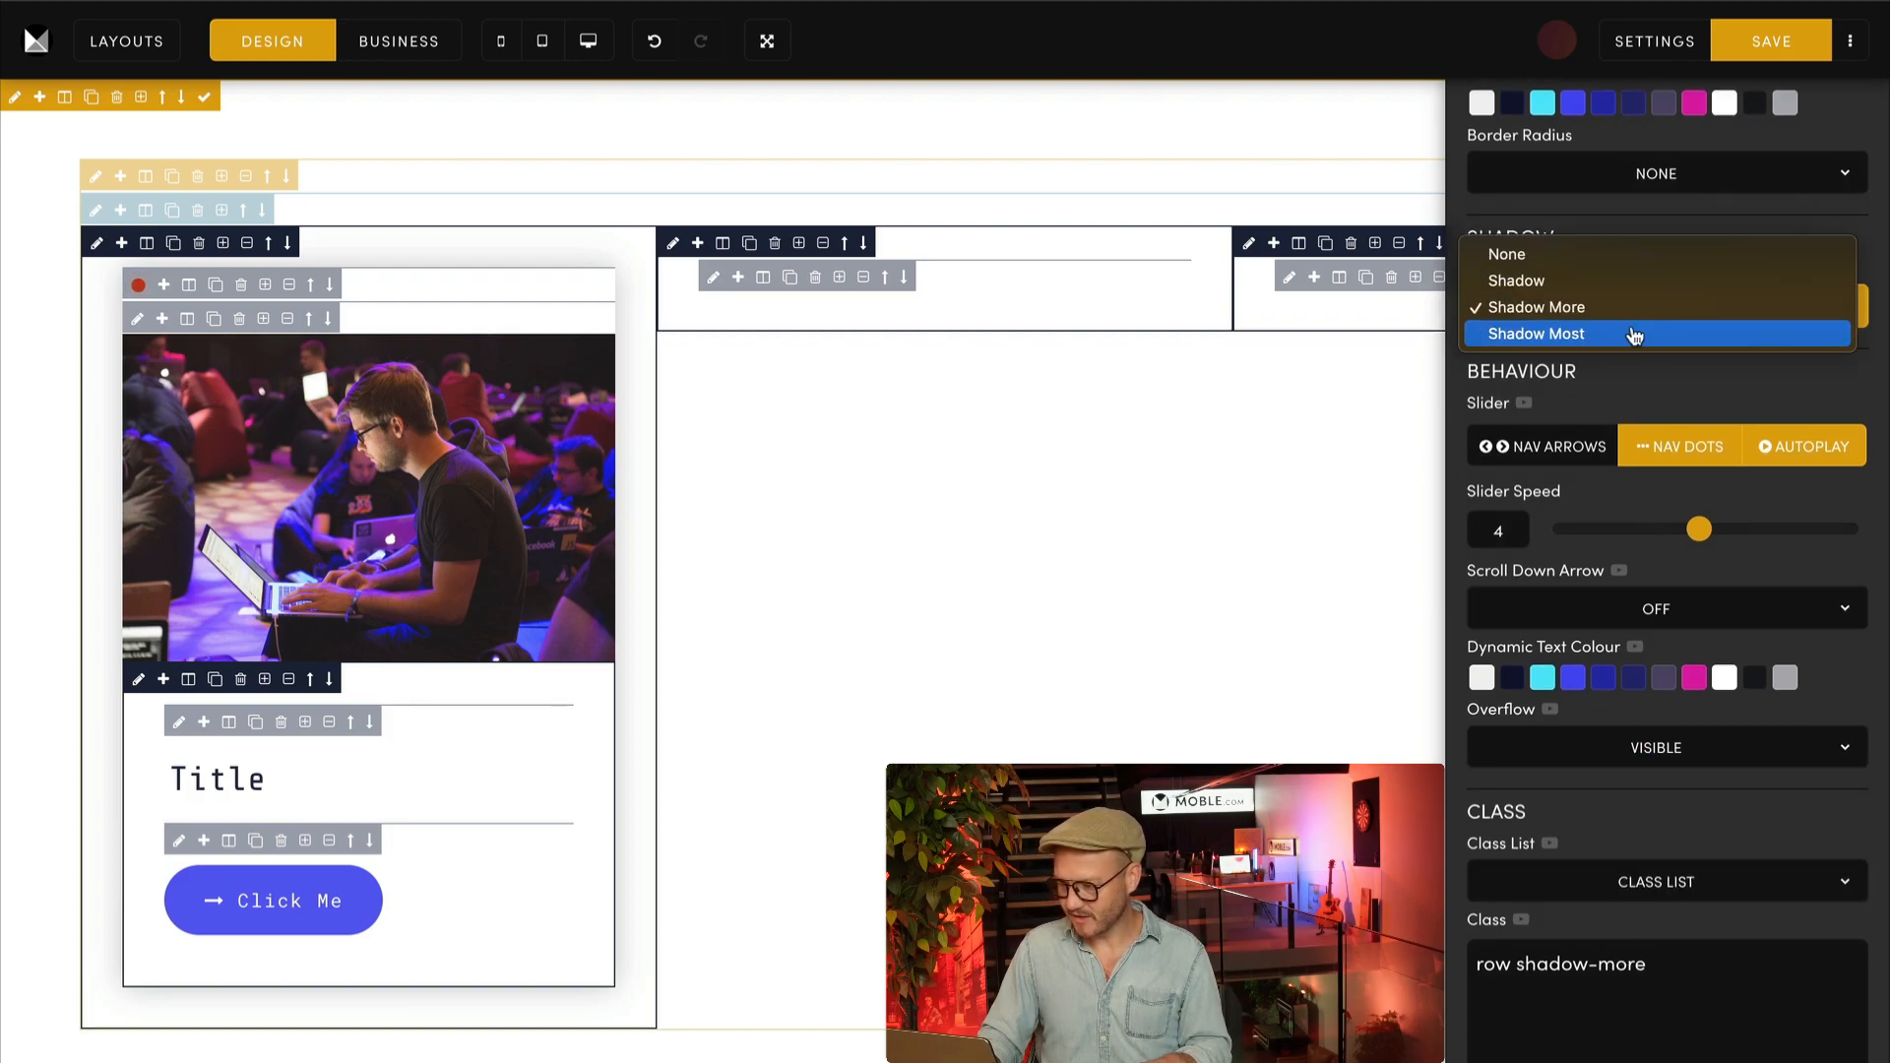
pyautogui.click(1598, 333)
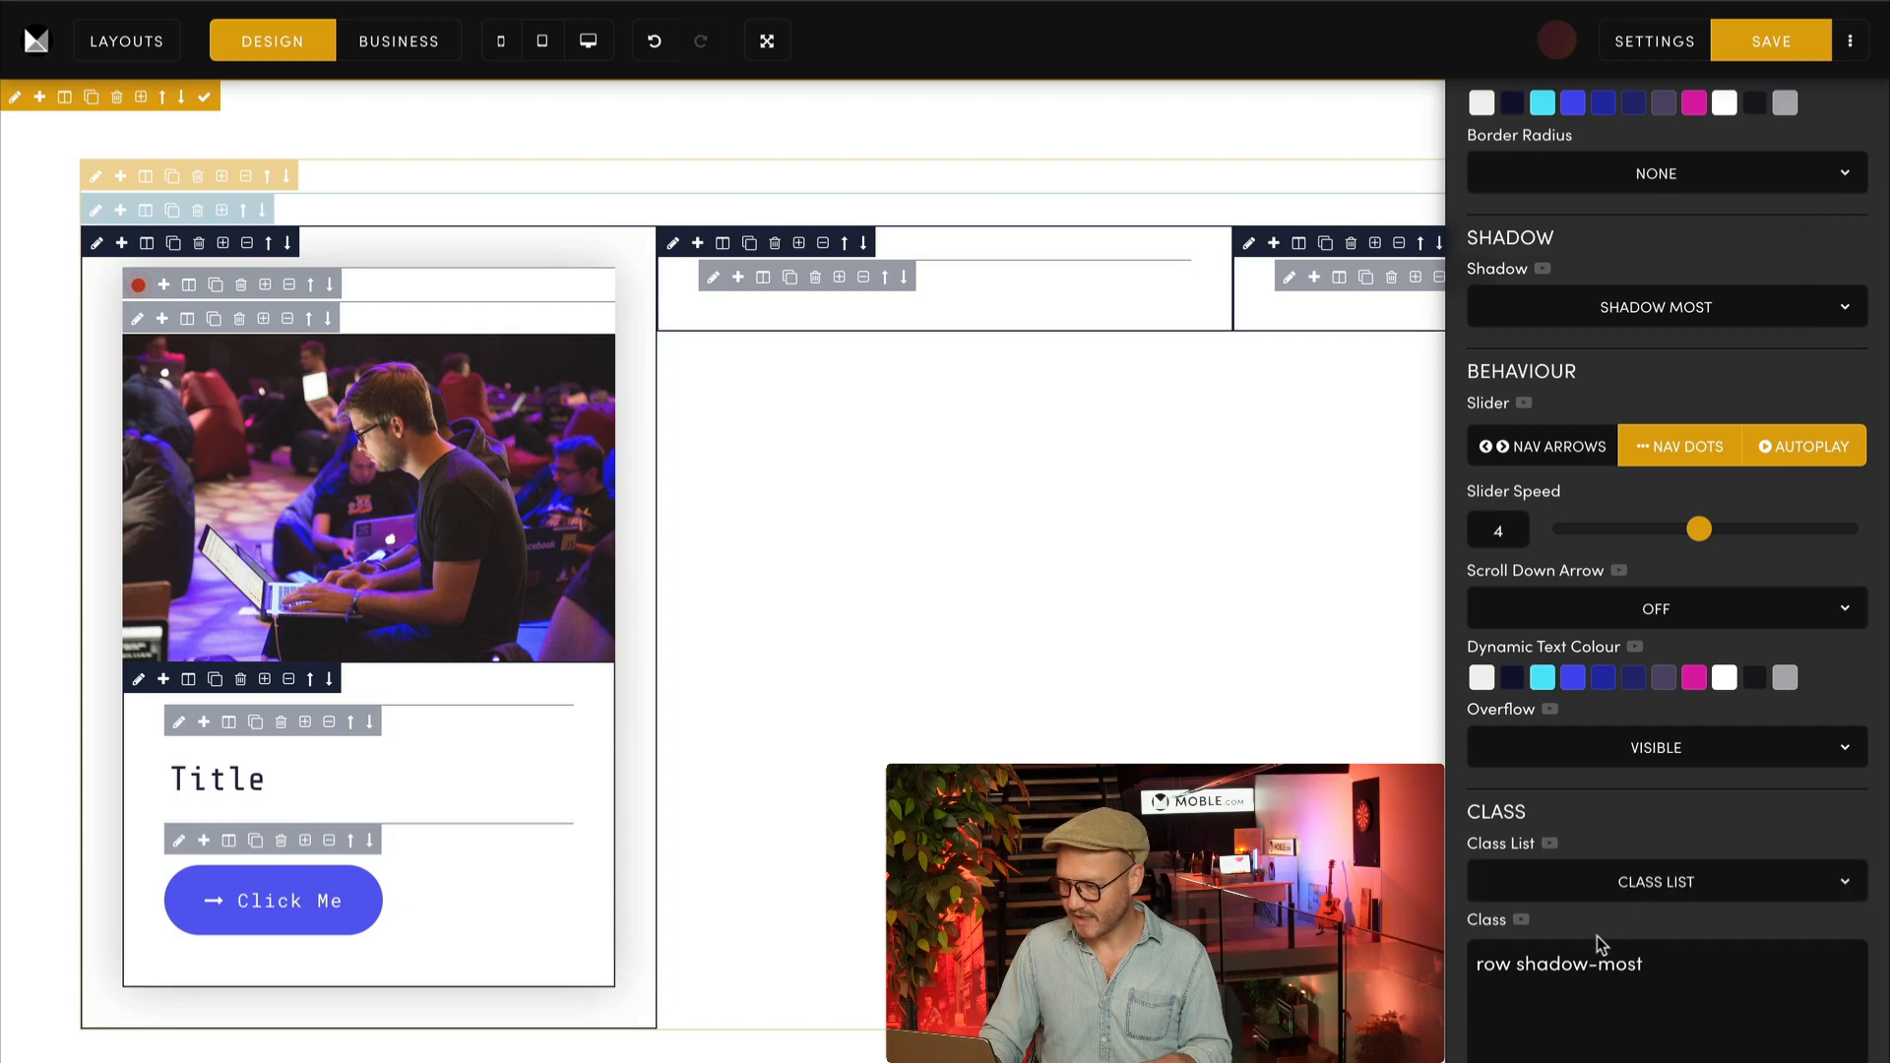
pyautogui.click(1711, 313)
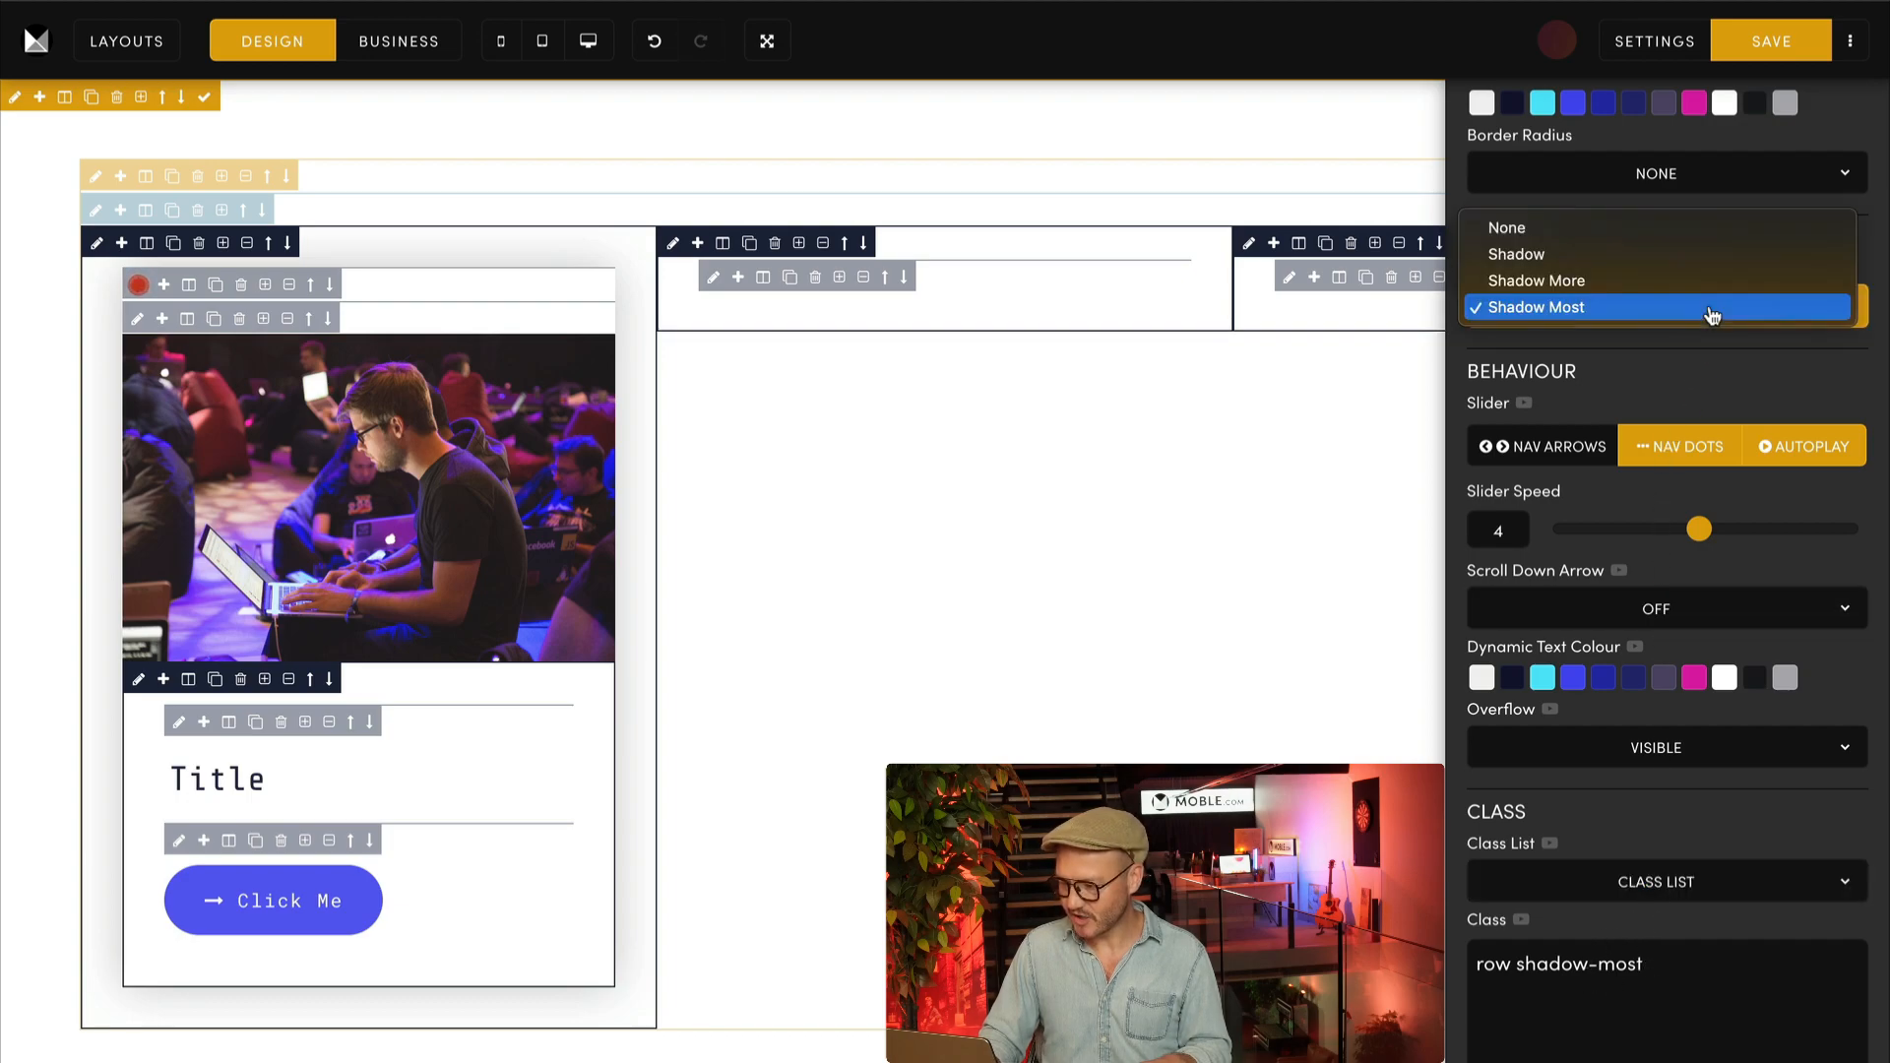
pyautogui.click(1709, 295)
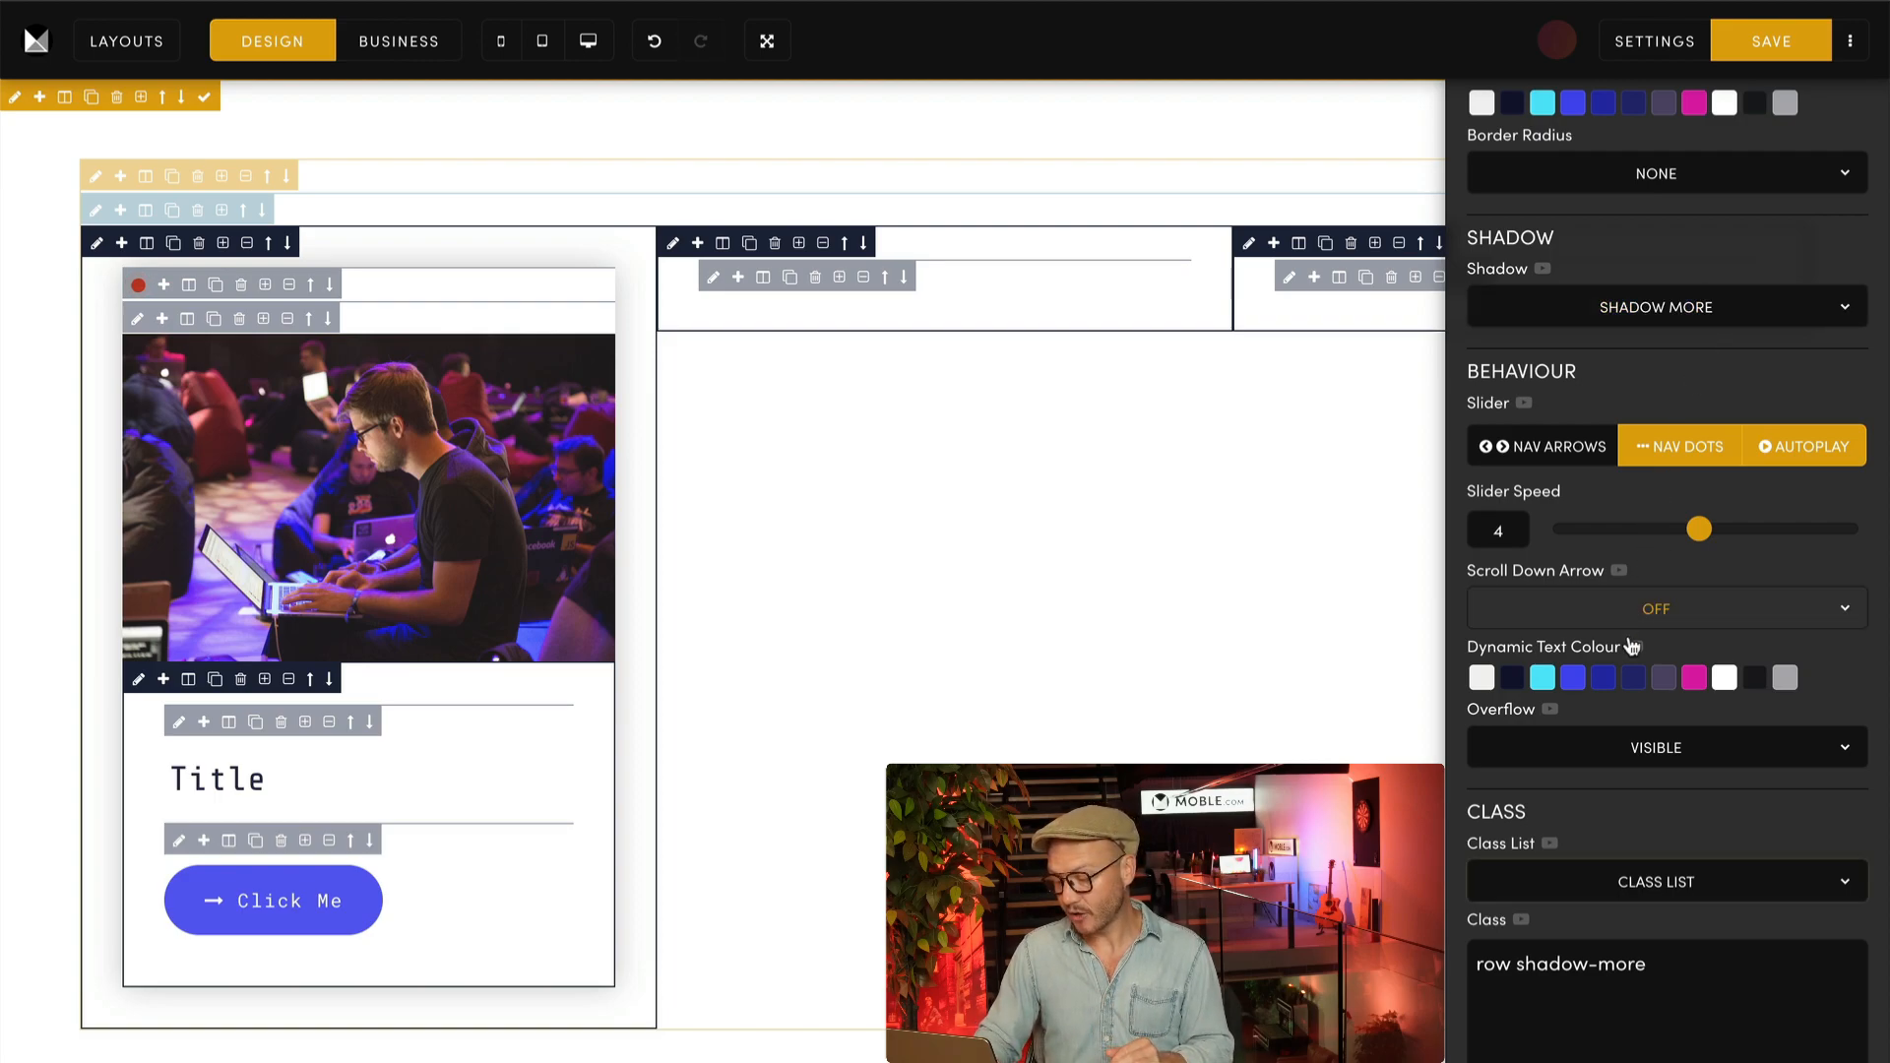
# Step: Look through the behaviour and effect classes available in the Class List for the shadowed frame
pyautogui.click(1713, 881)
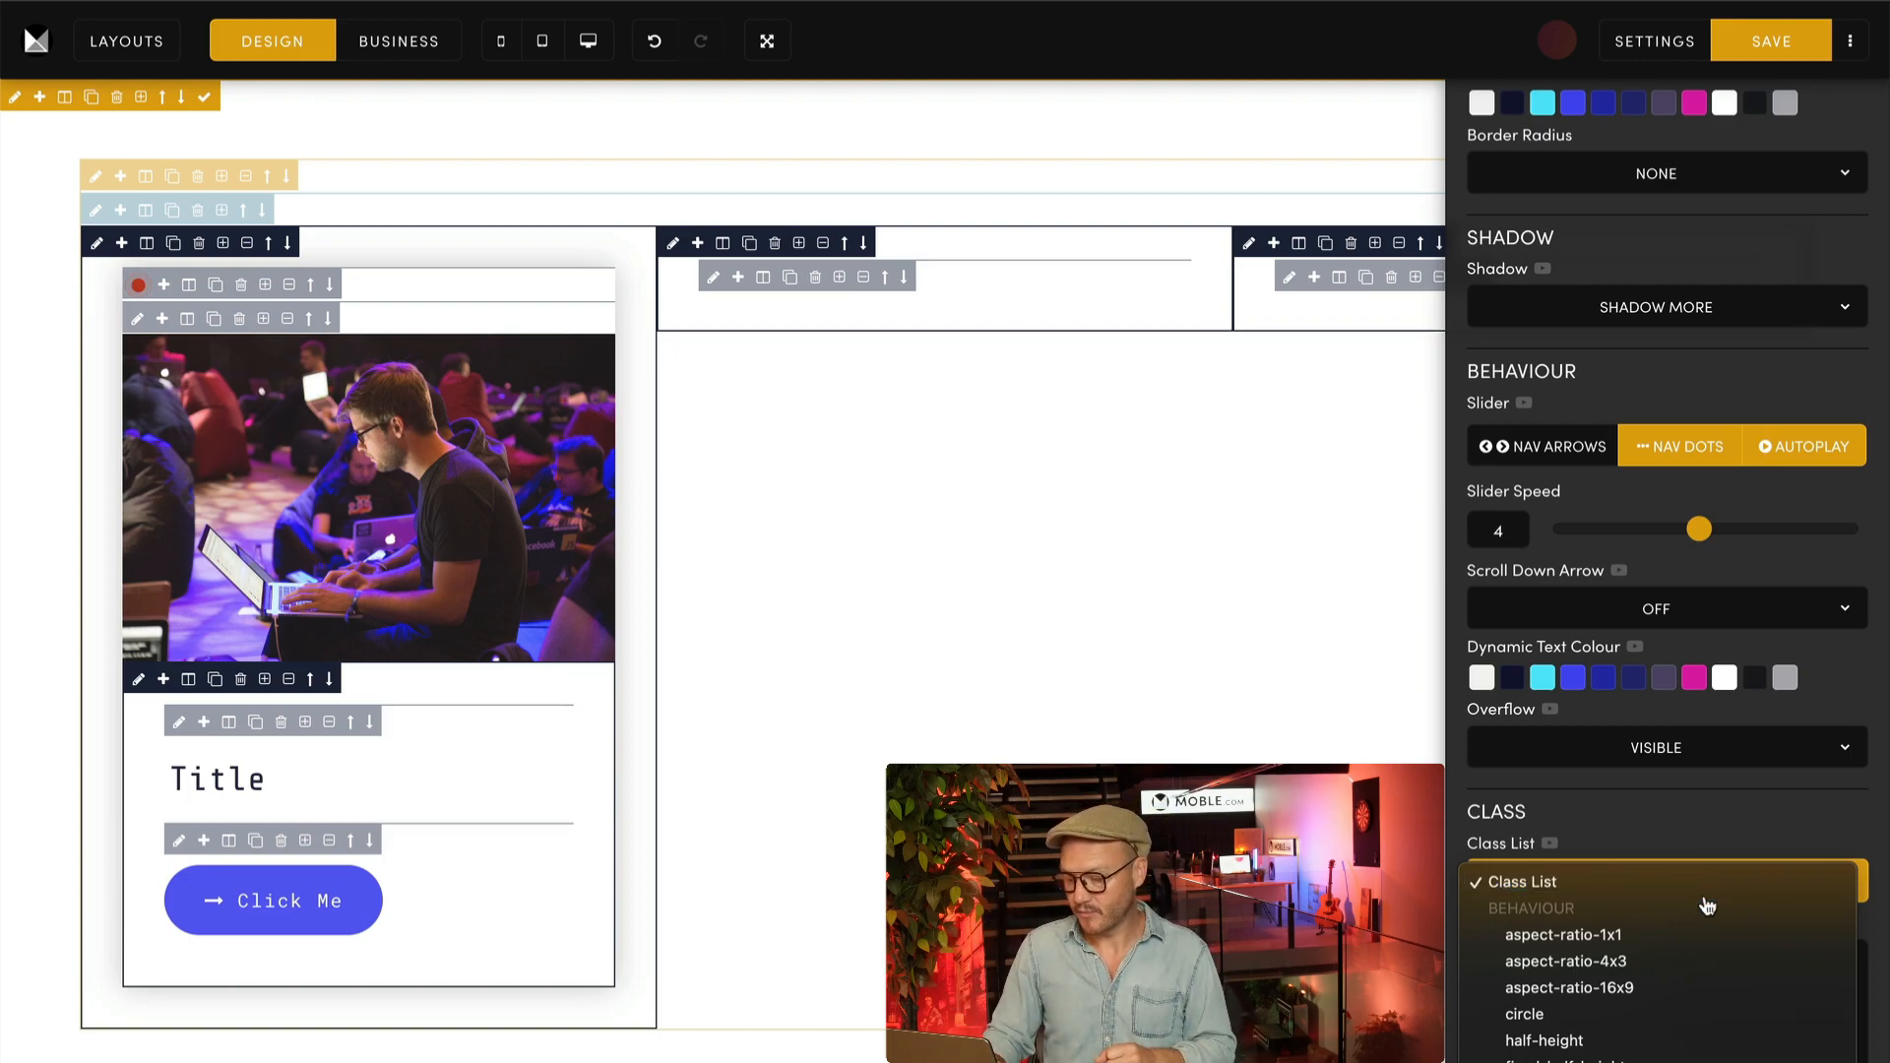
pyautogui.scroll(-5, 1713, 960)
pyautogui.scroll(-8, 1696, 975)
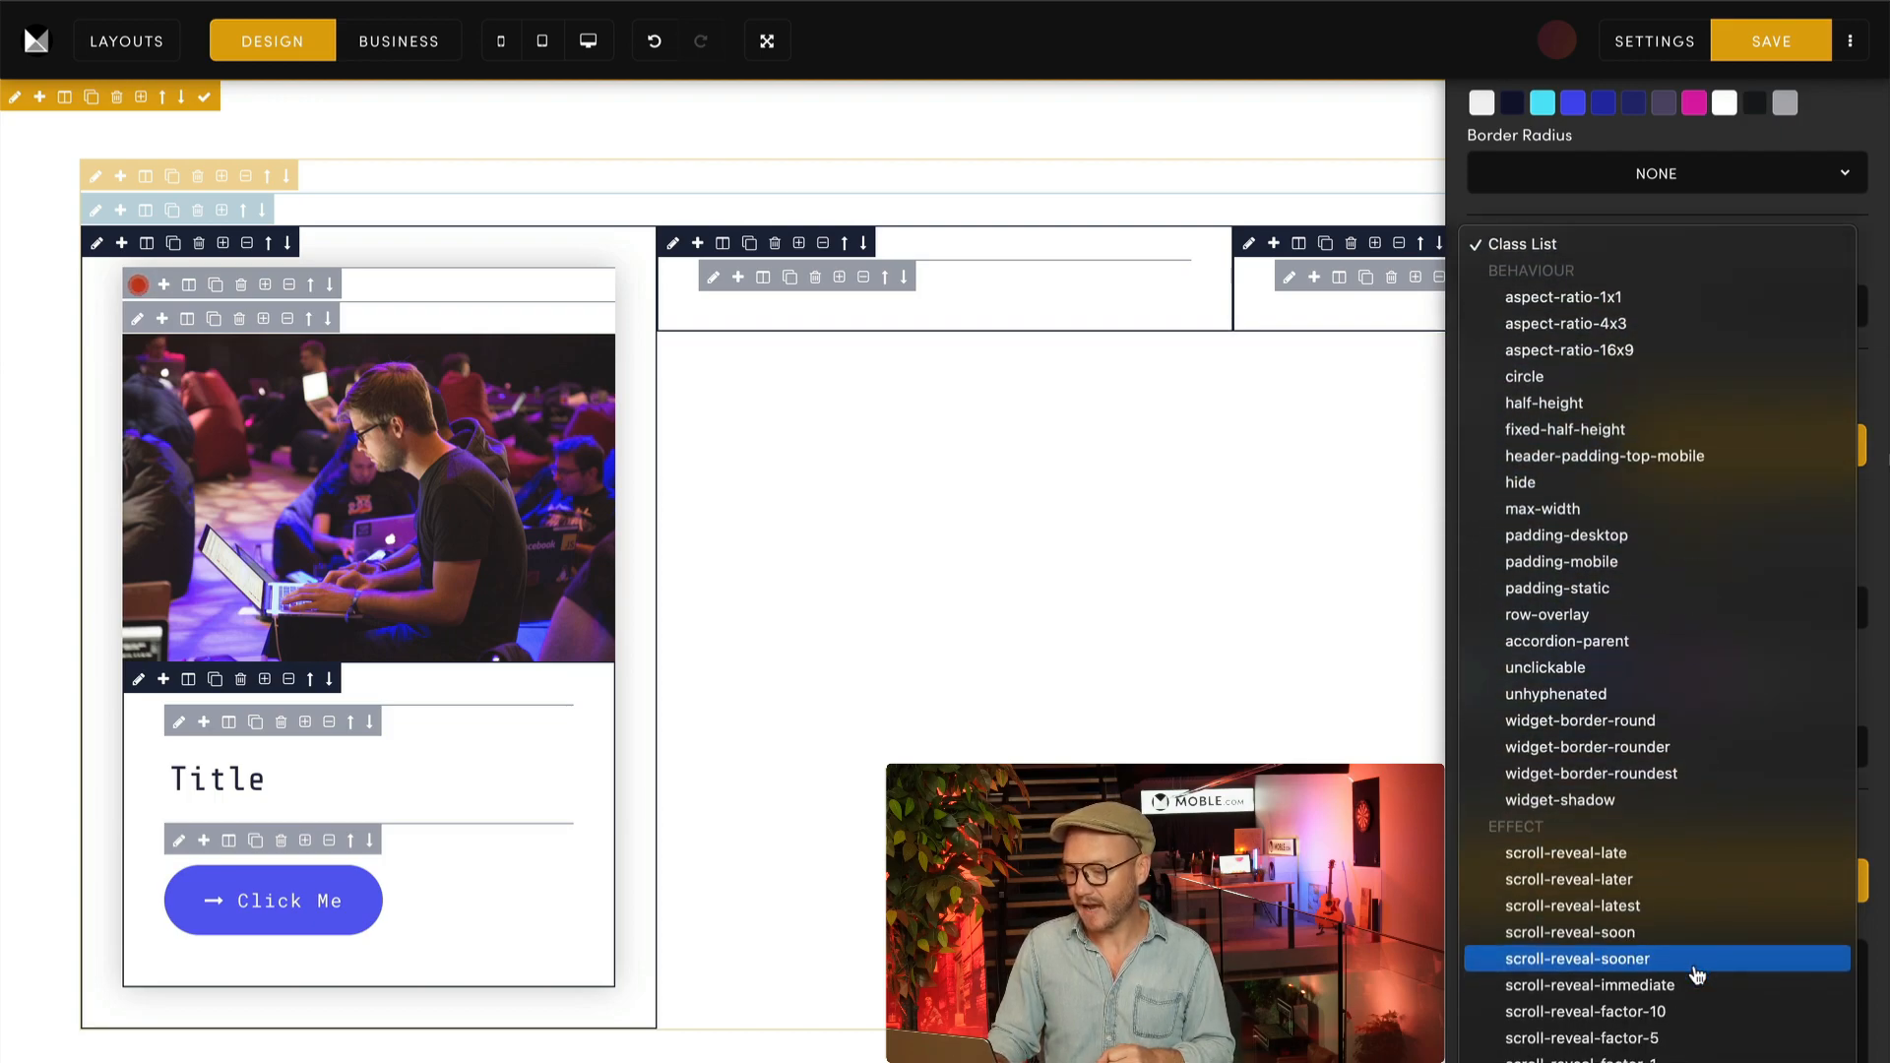
pyautogui.scroll(-1, 1695, 975)
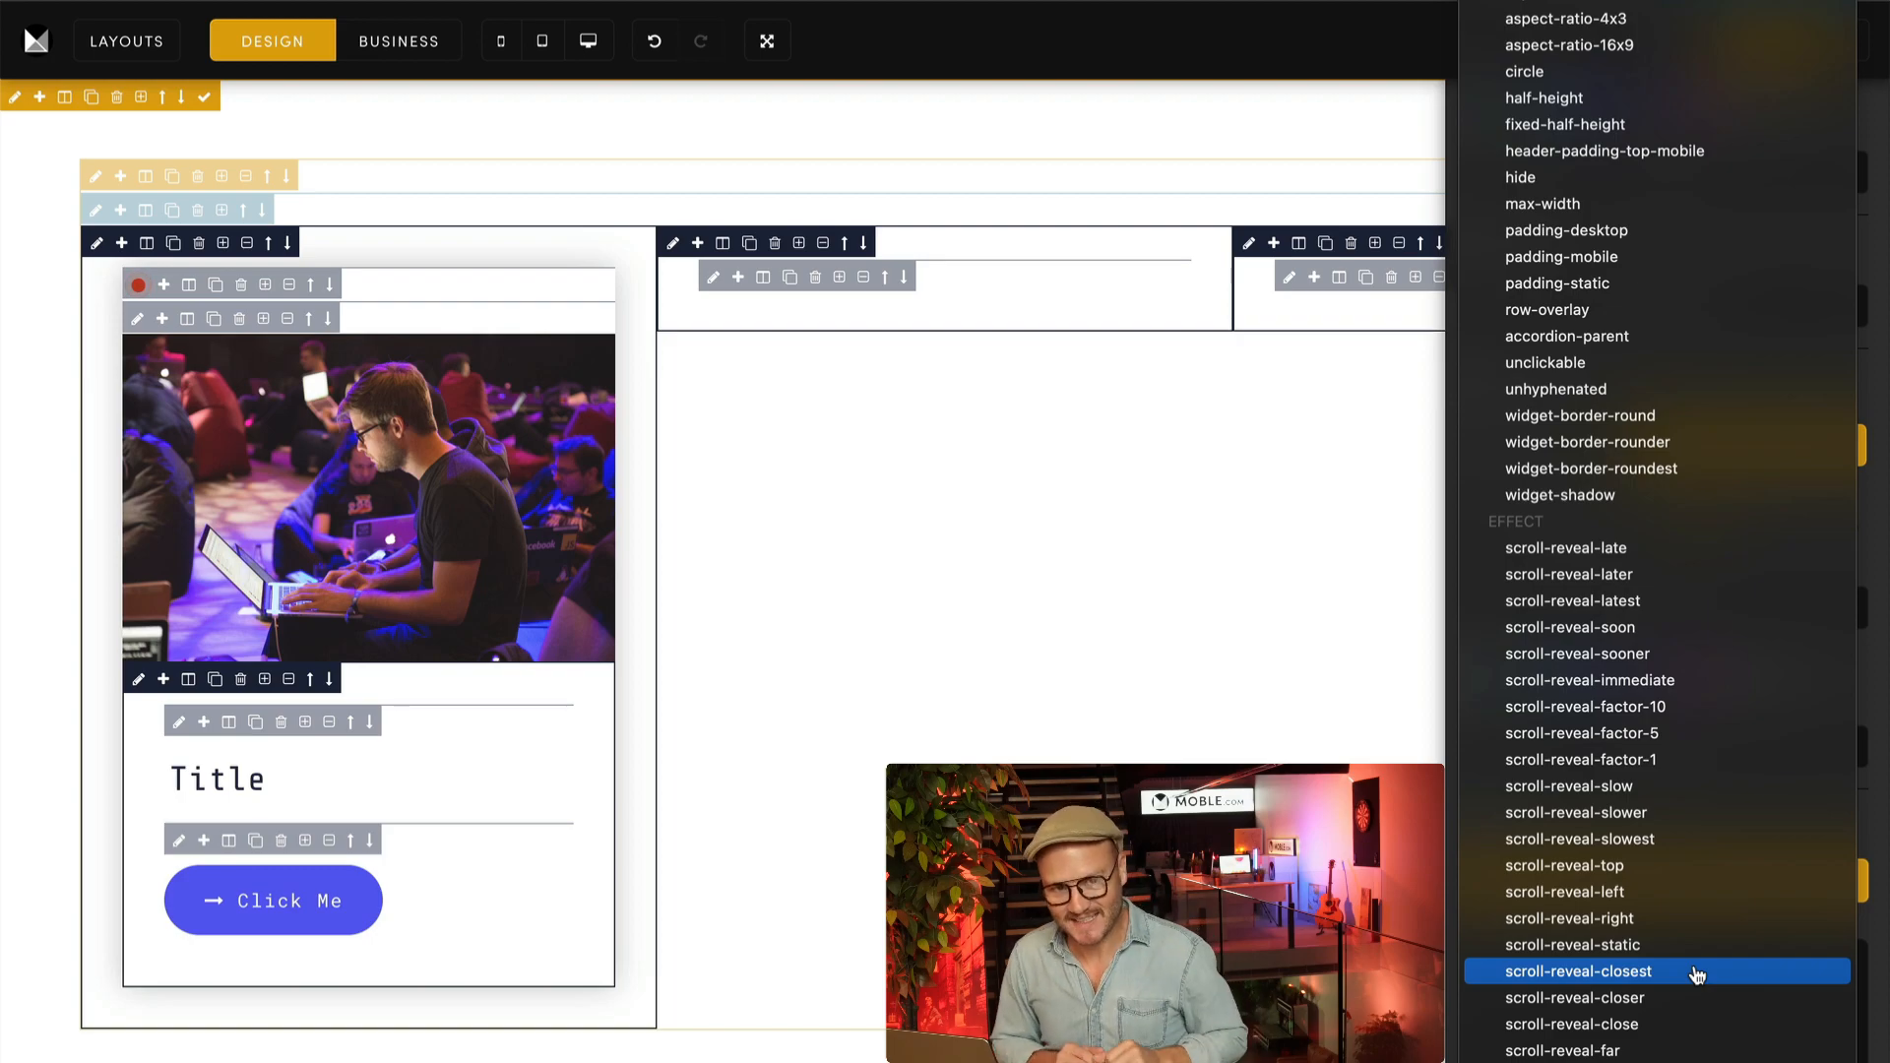
pyautogui.click(1696, 971)
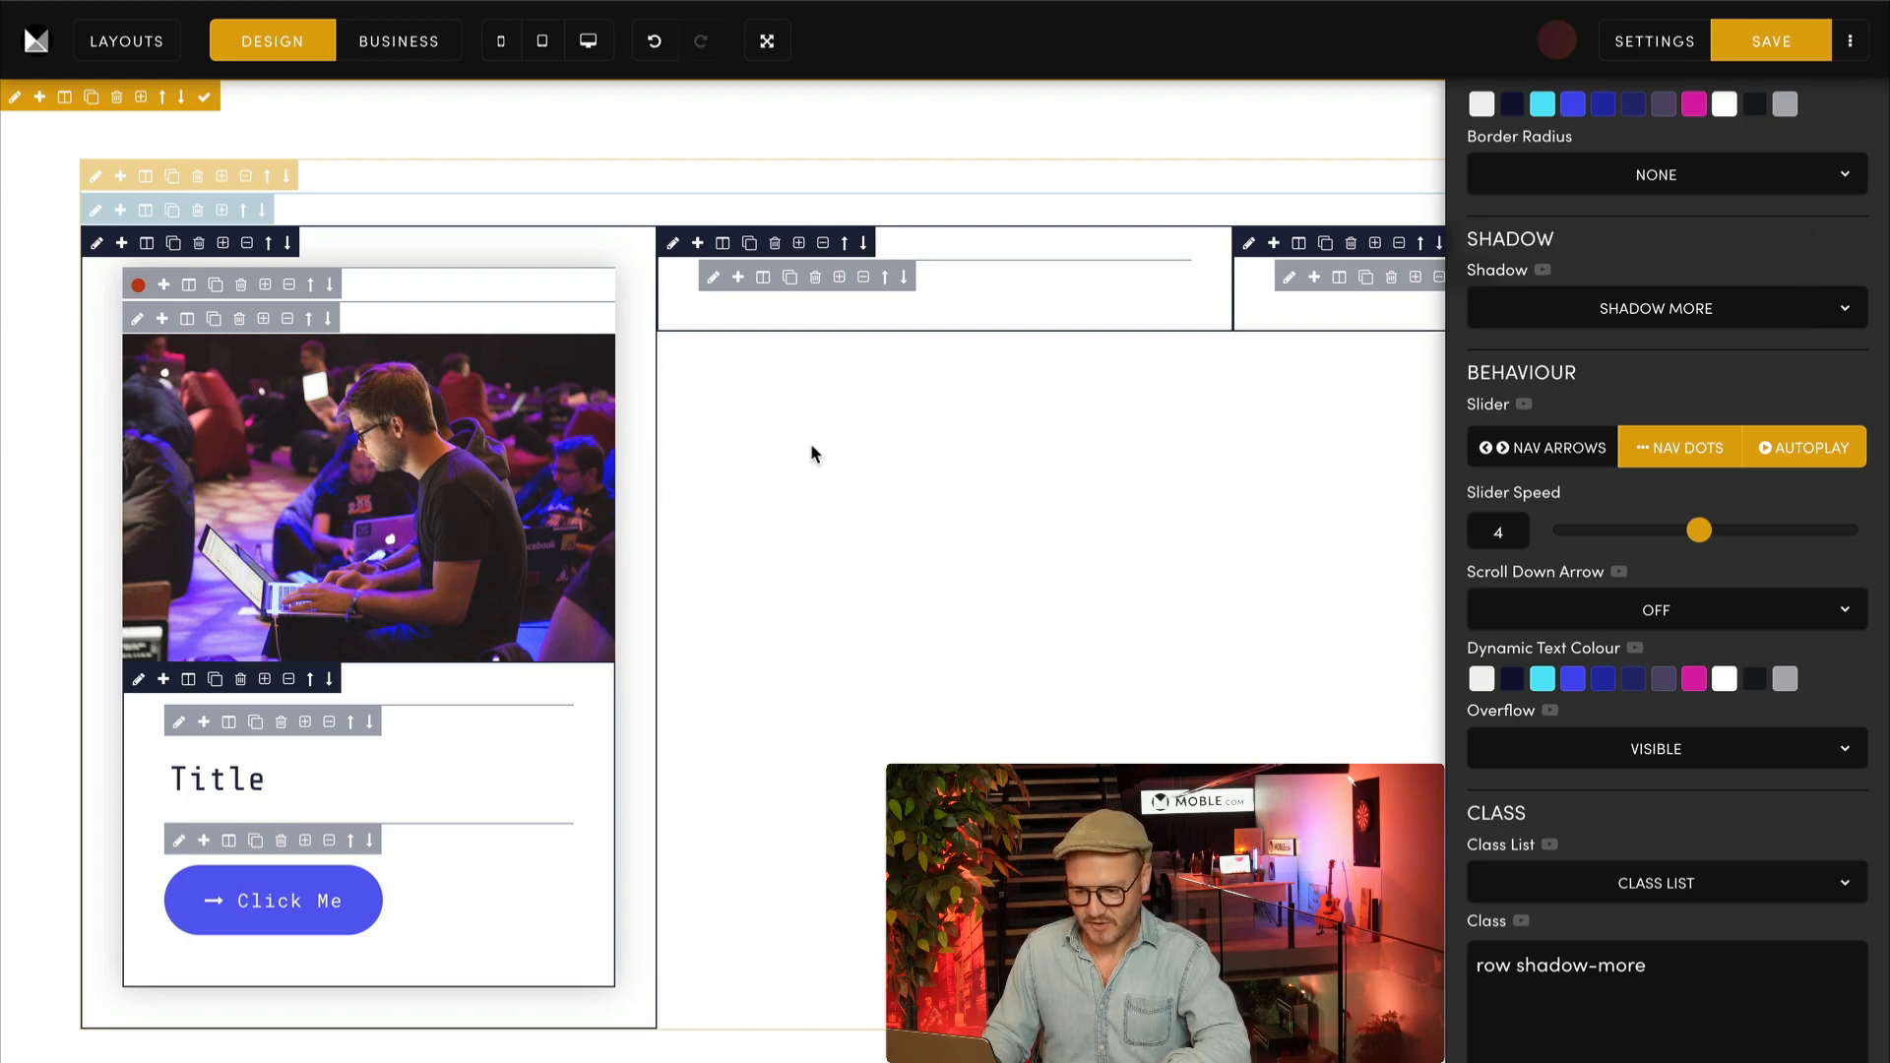
# Step: Set the top padding of the second column's frame to 64px
pyautogui.click(673, 244)
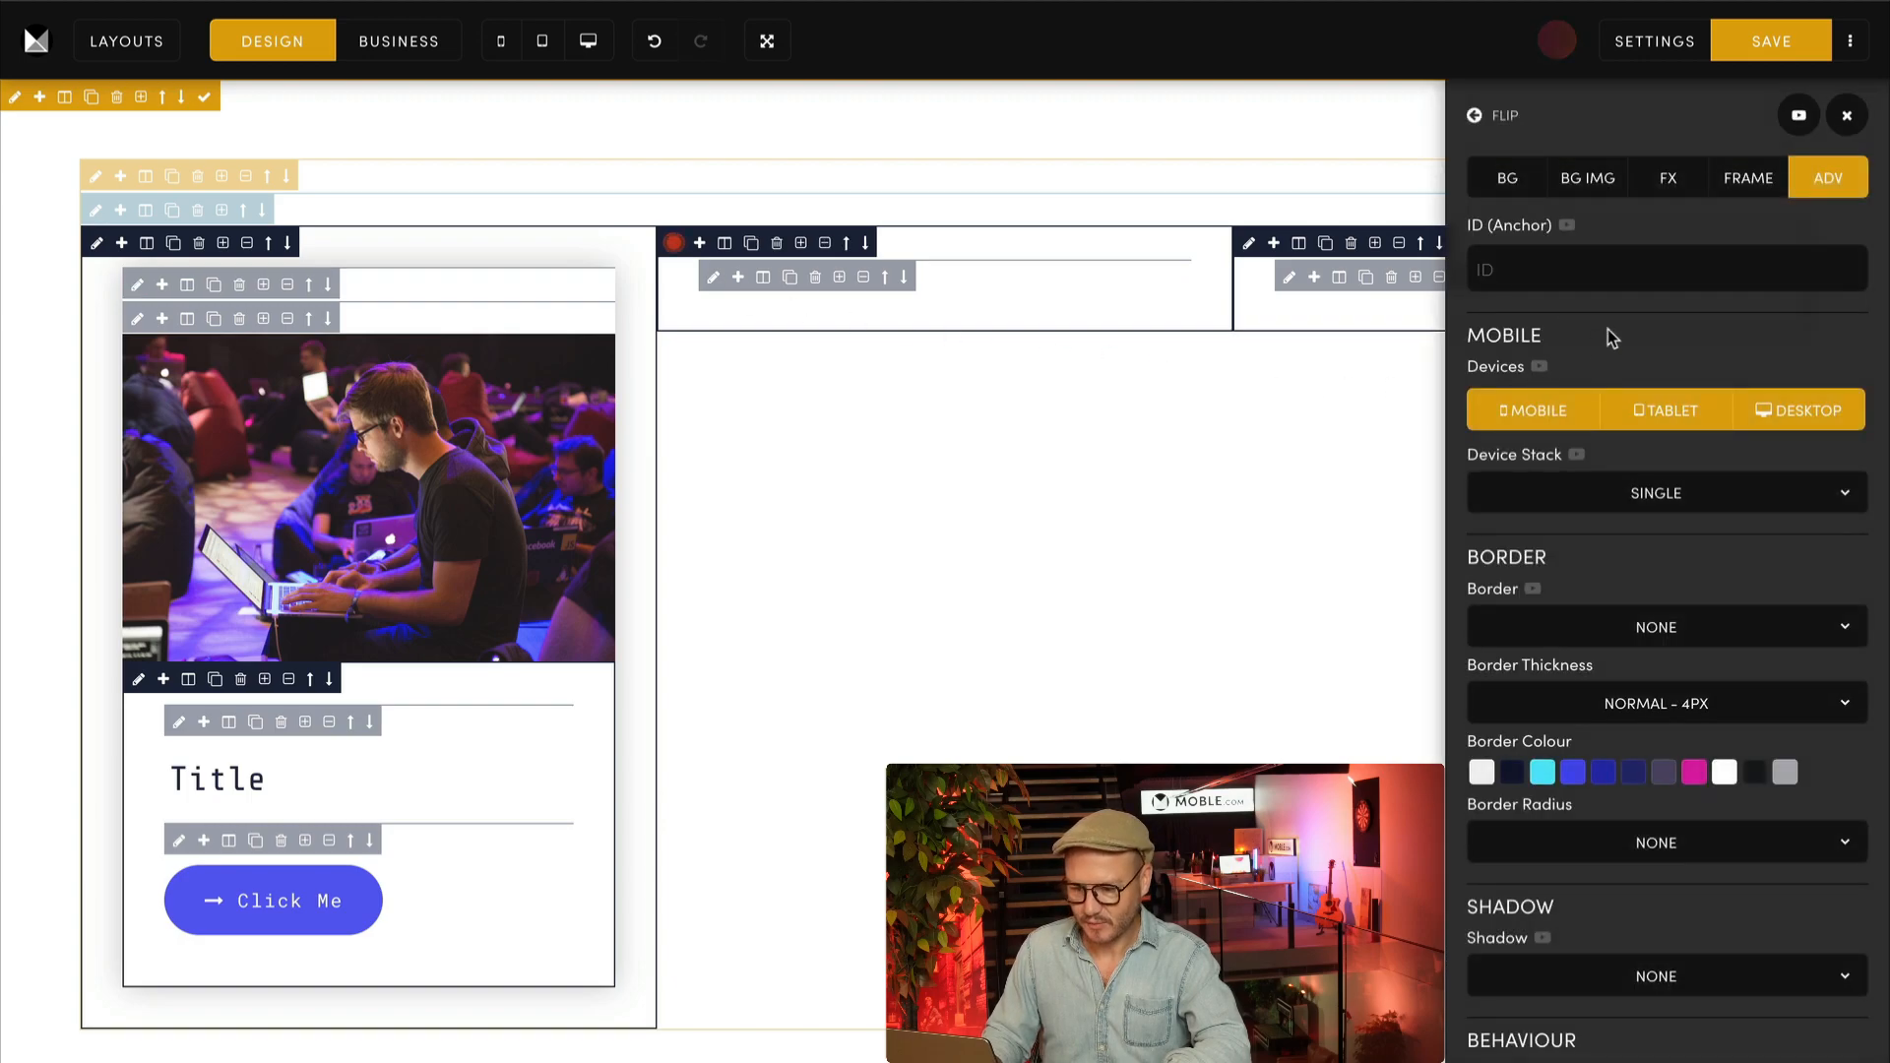
pyautogui.click(1735, 183)
pyautogui.click(1658, 401)
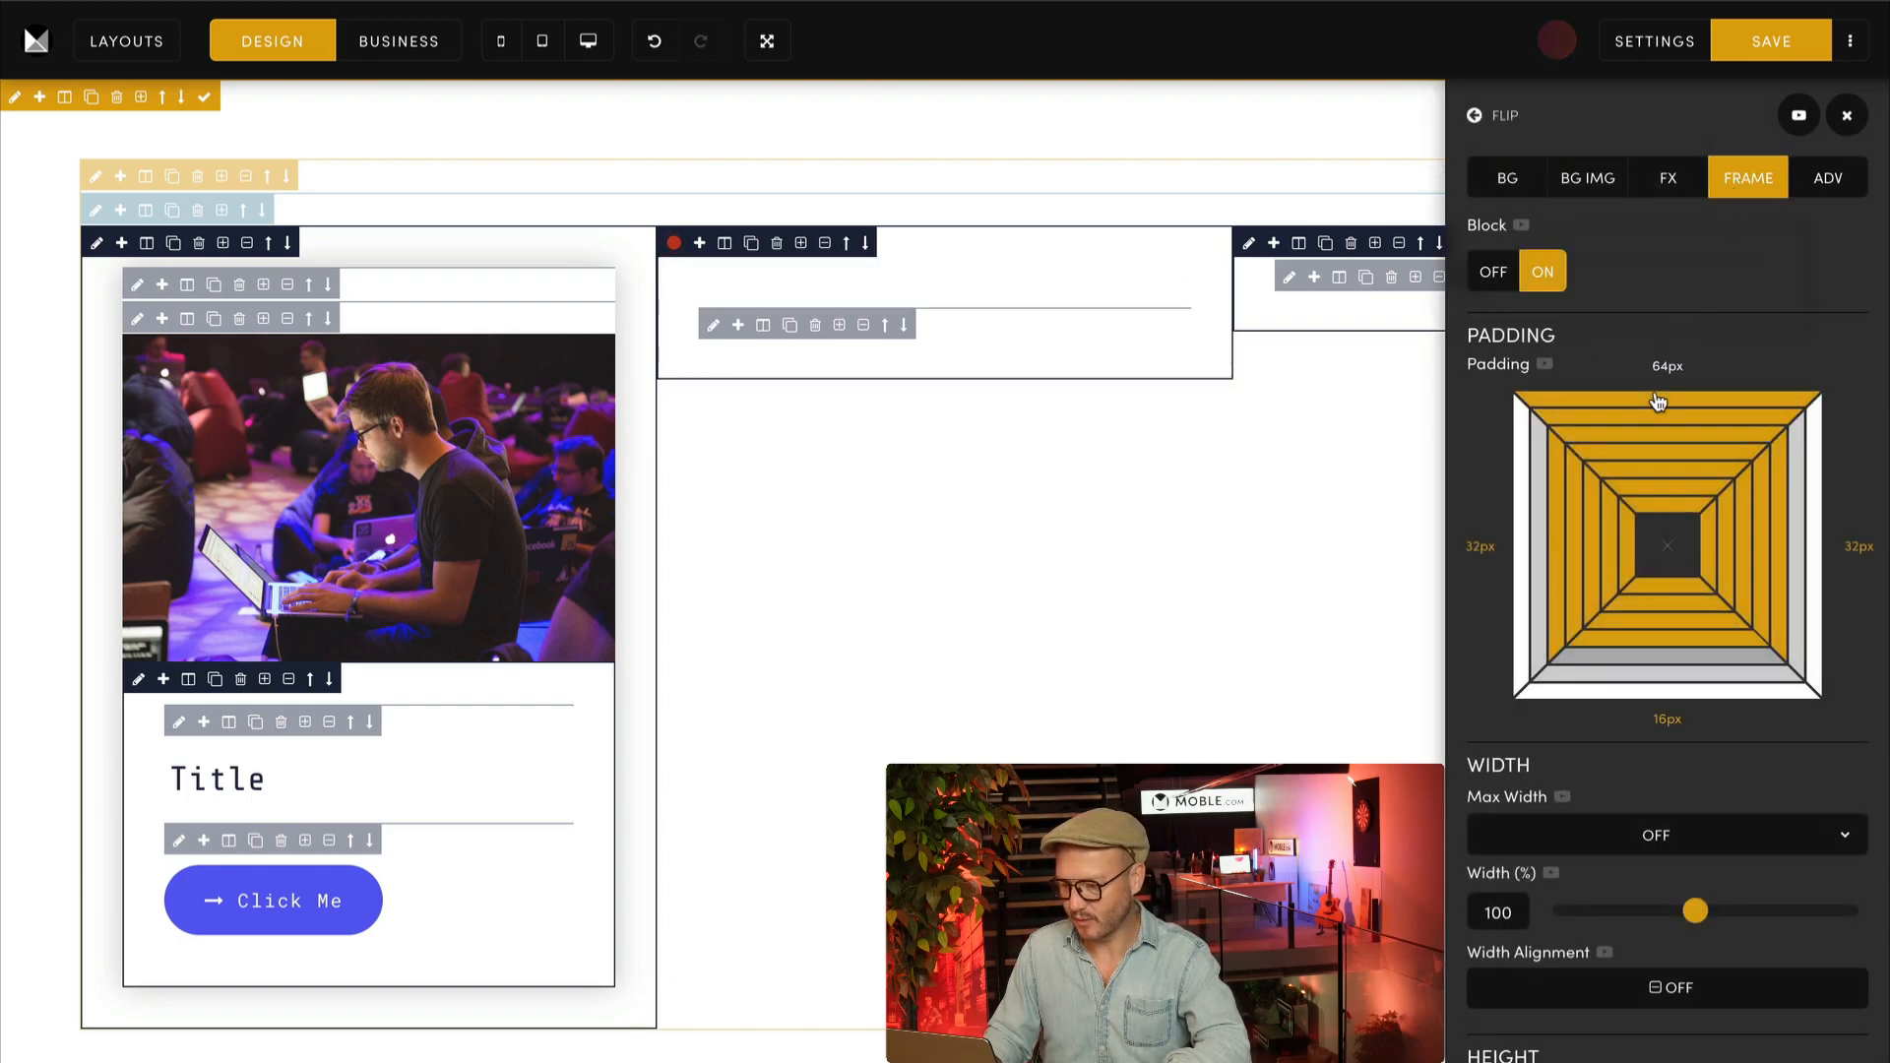
# Step: Try twice deleting every class except row from the second column's frame, undoing the deletion each time
pyautogui.click(1804, 182)
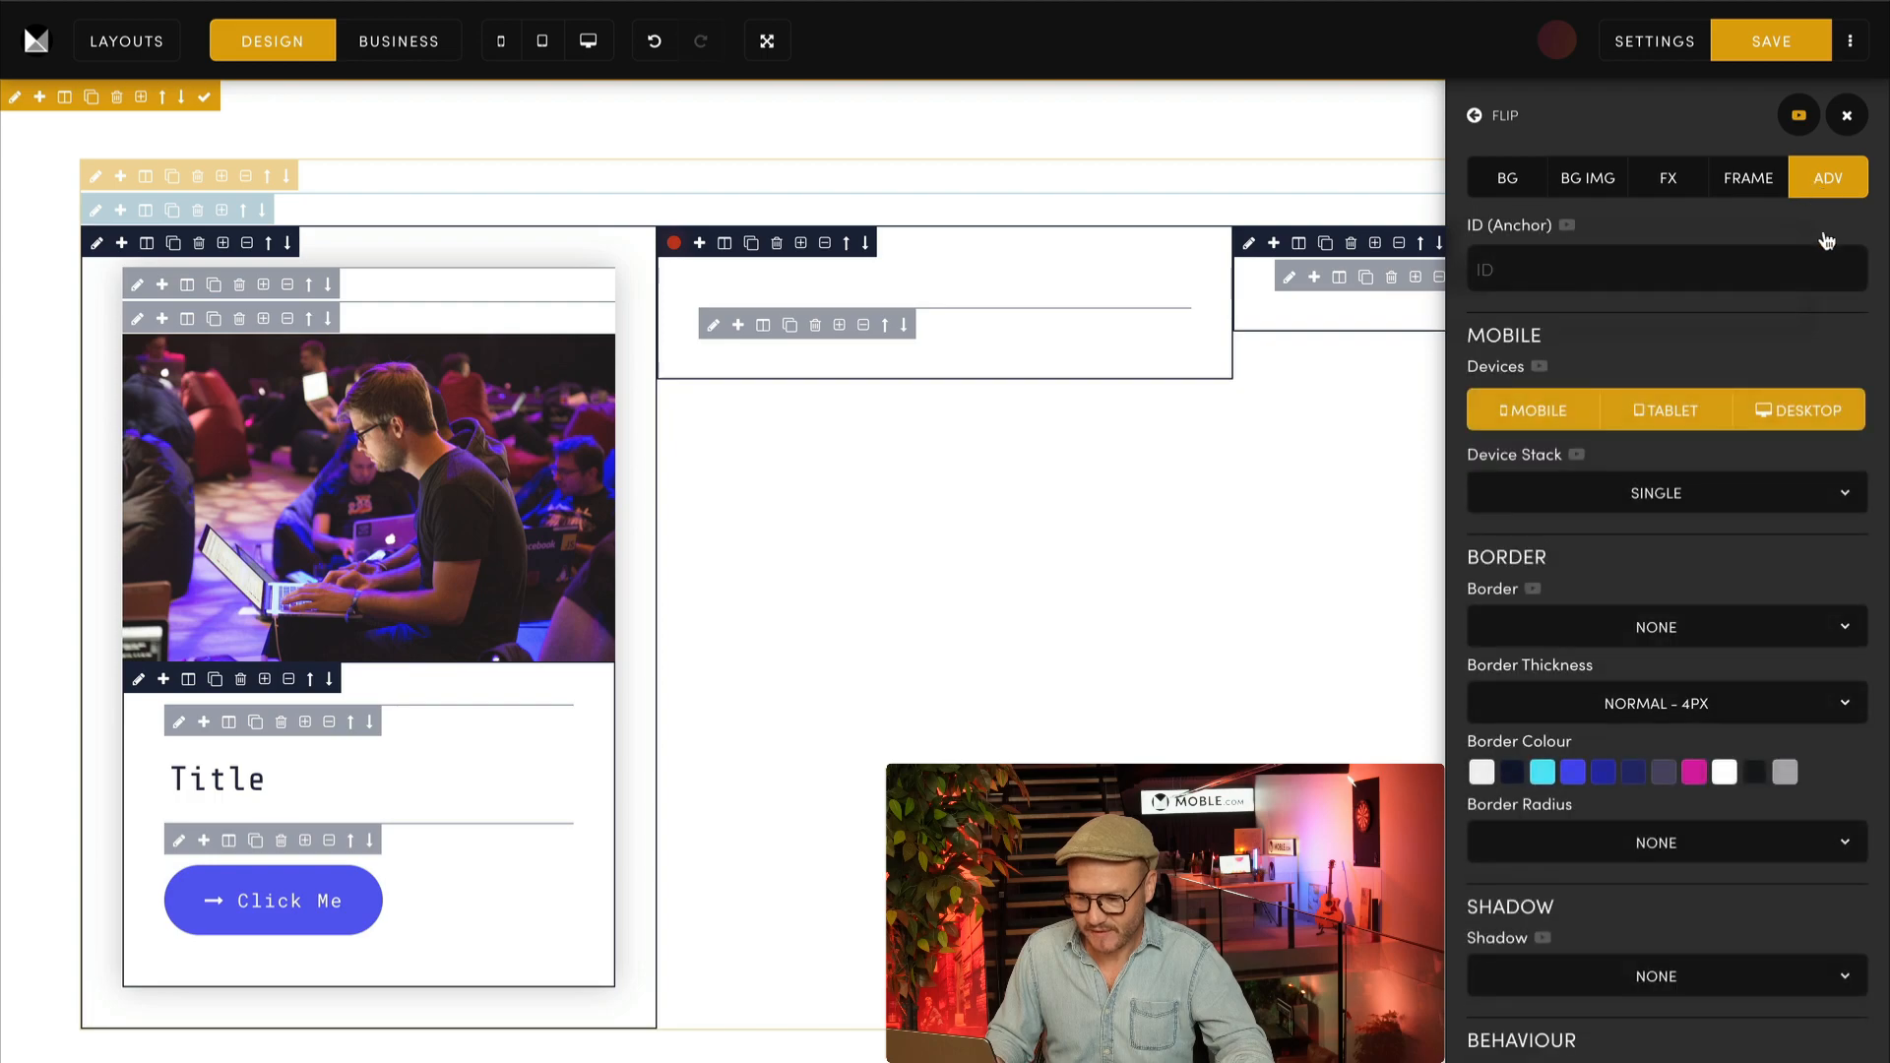
pyautogui.scroll(-6, 1833, 438)
pyautogui.moveTo(1515, 953); pyautogui.dragTo(1600, 1030)
pyautogui.press('BackSpace')
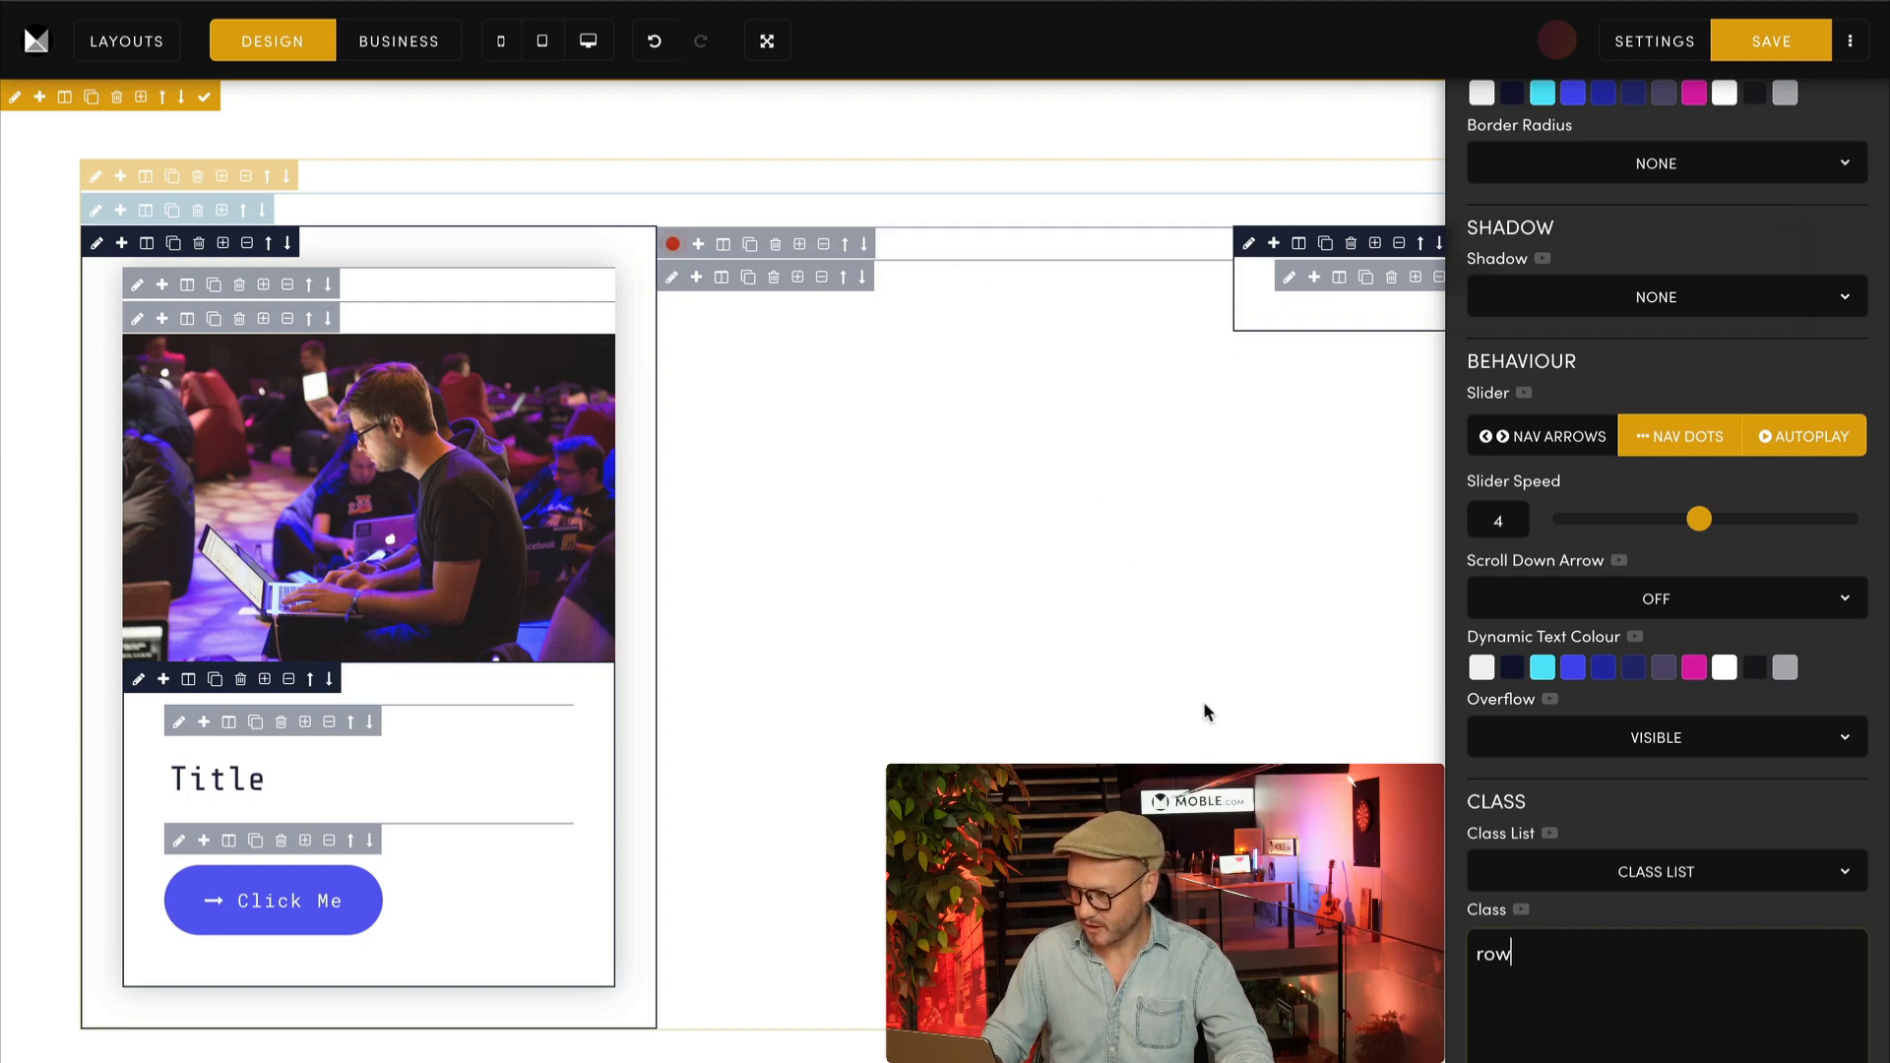
pyautogui.hotkey('ctrl', 'z')
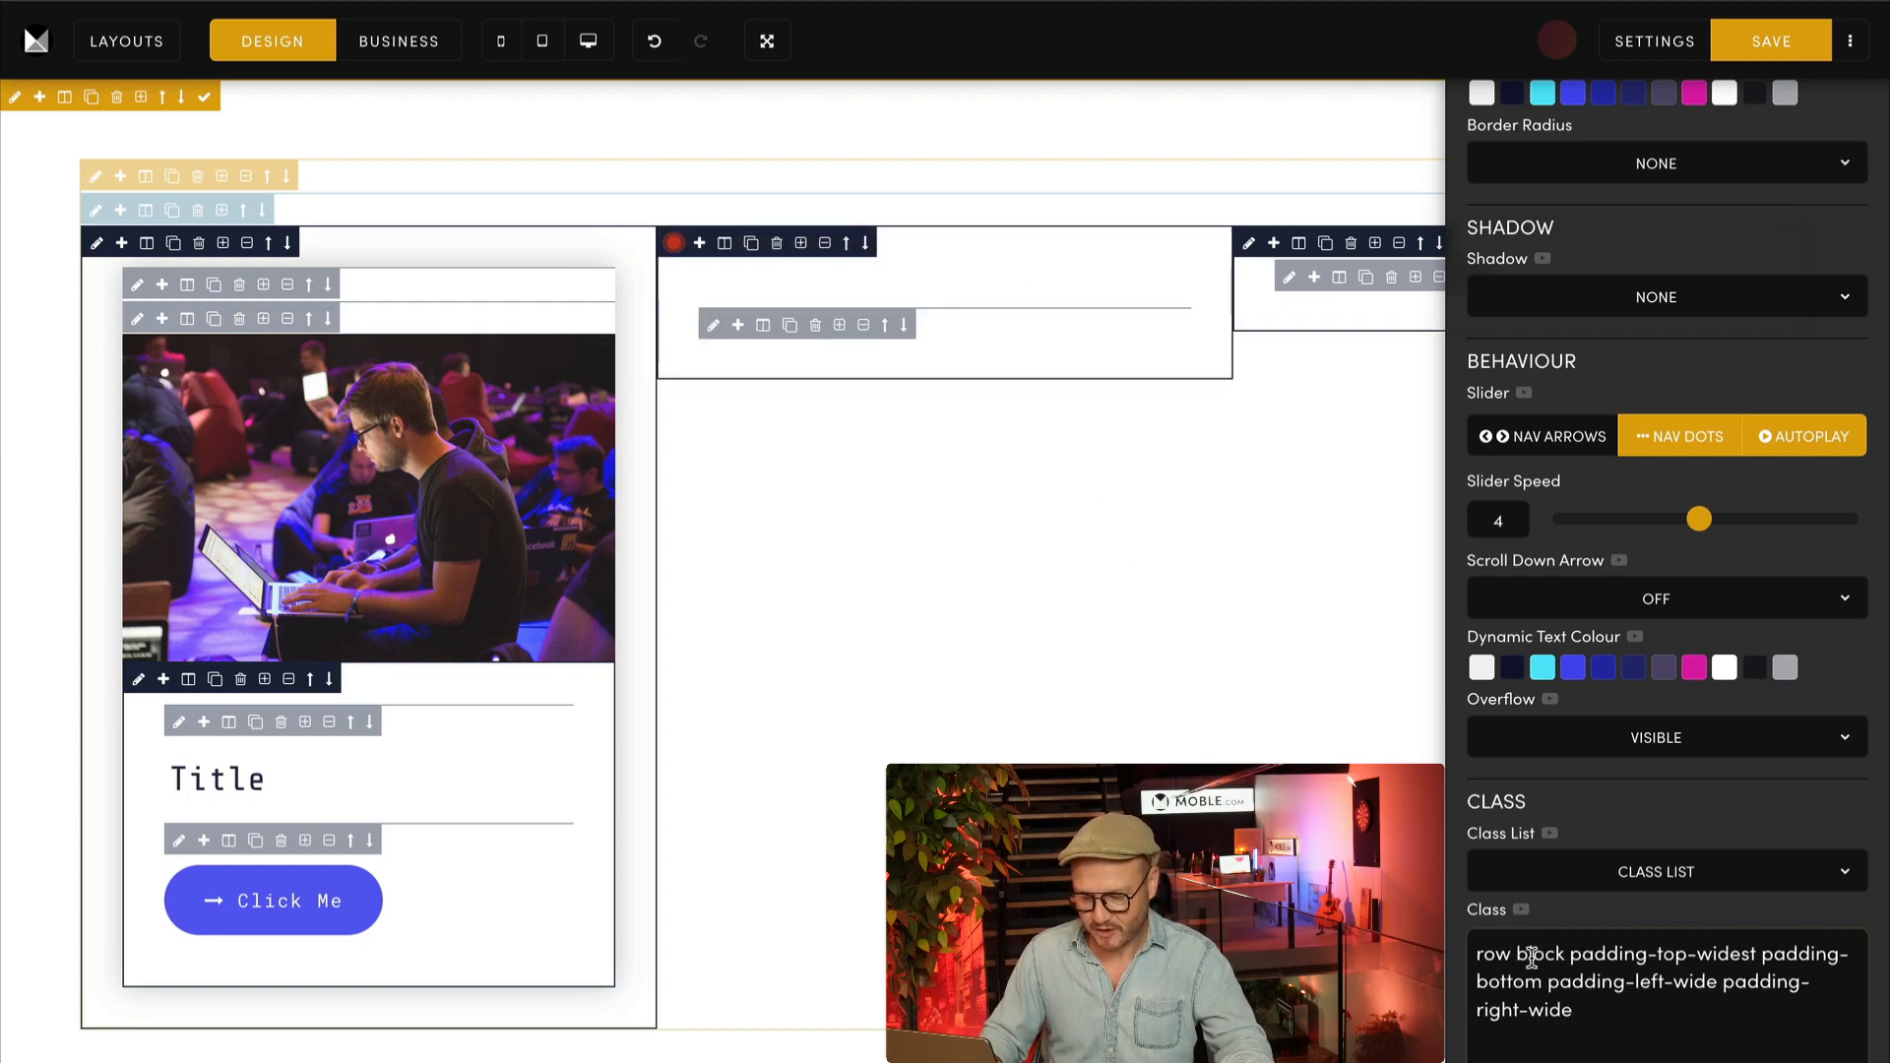
pyautogui.moveTo(1590, 1011); pyautogui.dragTo(1511, 953)
pyautogui.press('BackSpace')
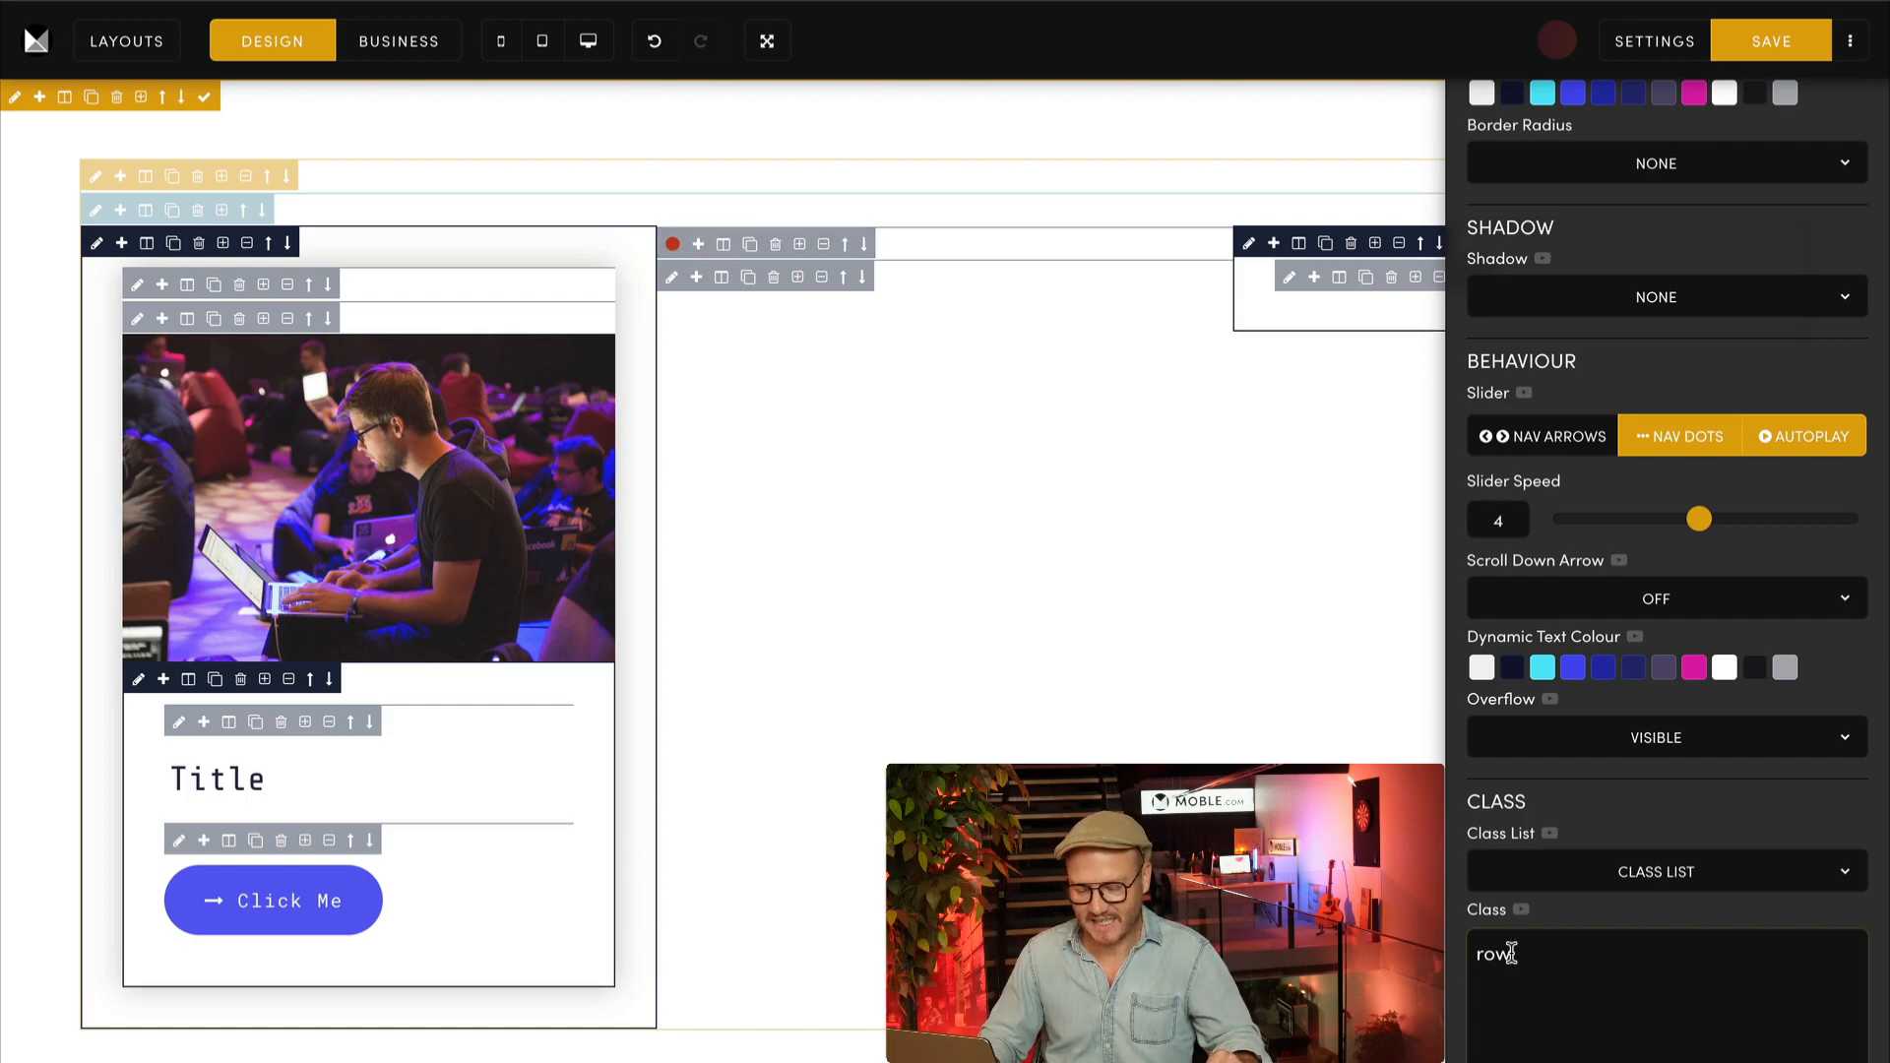
pyautogui.hotkey('ctrl', 'z')
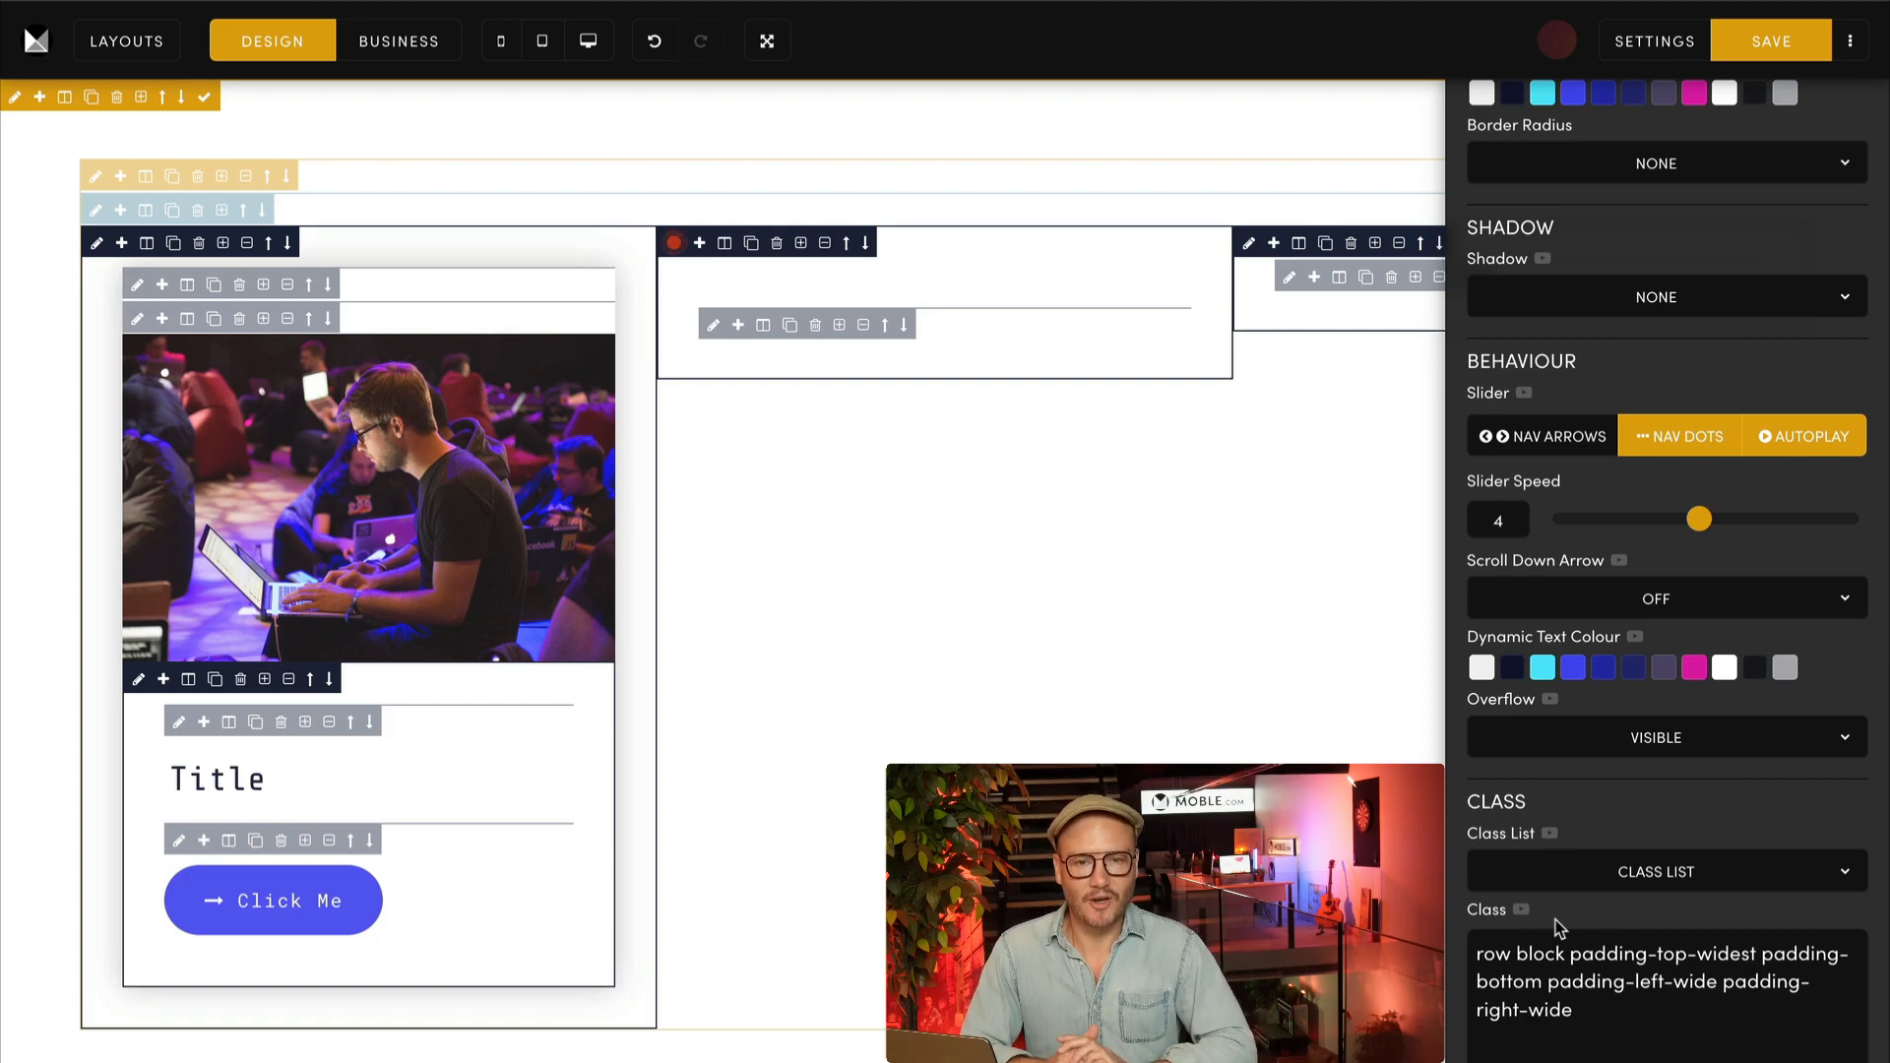
# Step: Return the second column frame's top padding to 16px and check its updated class text
pyautogui.scroll(7, 1555, 919)
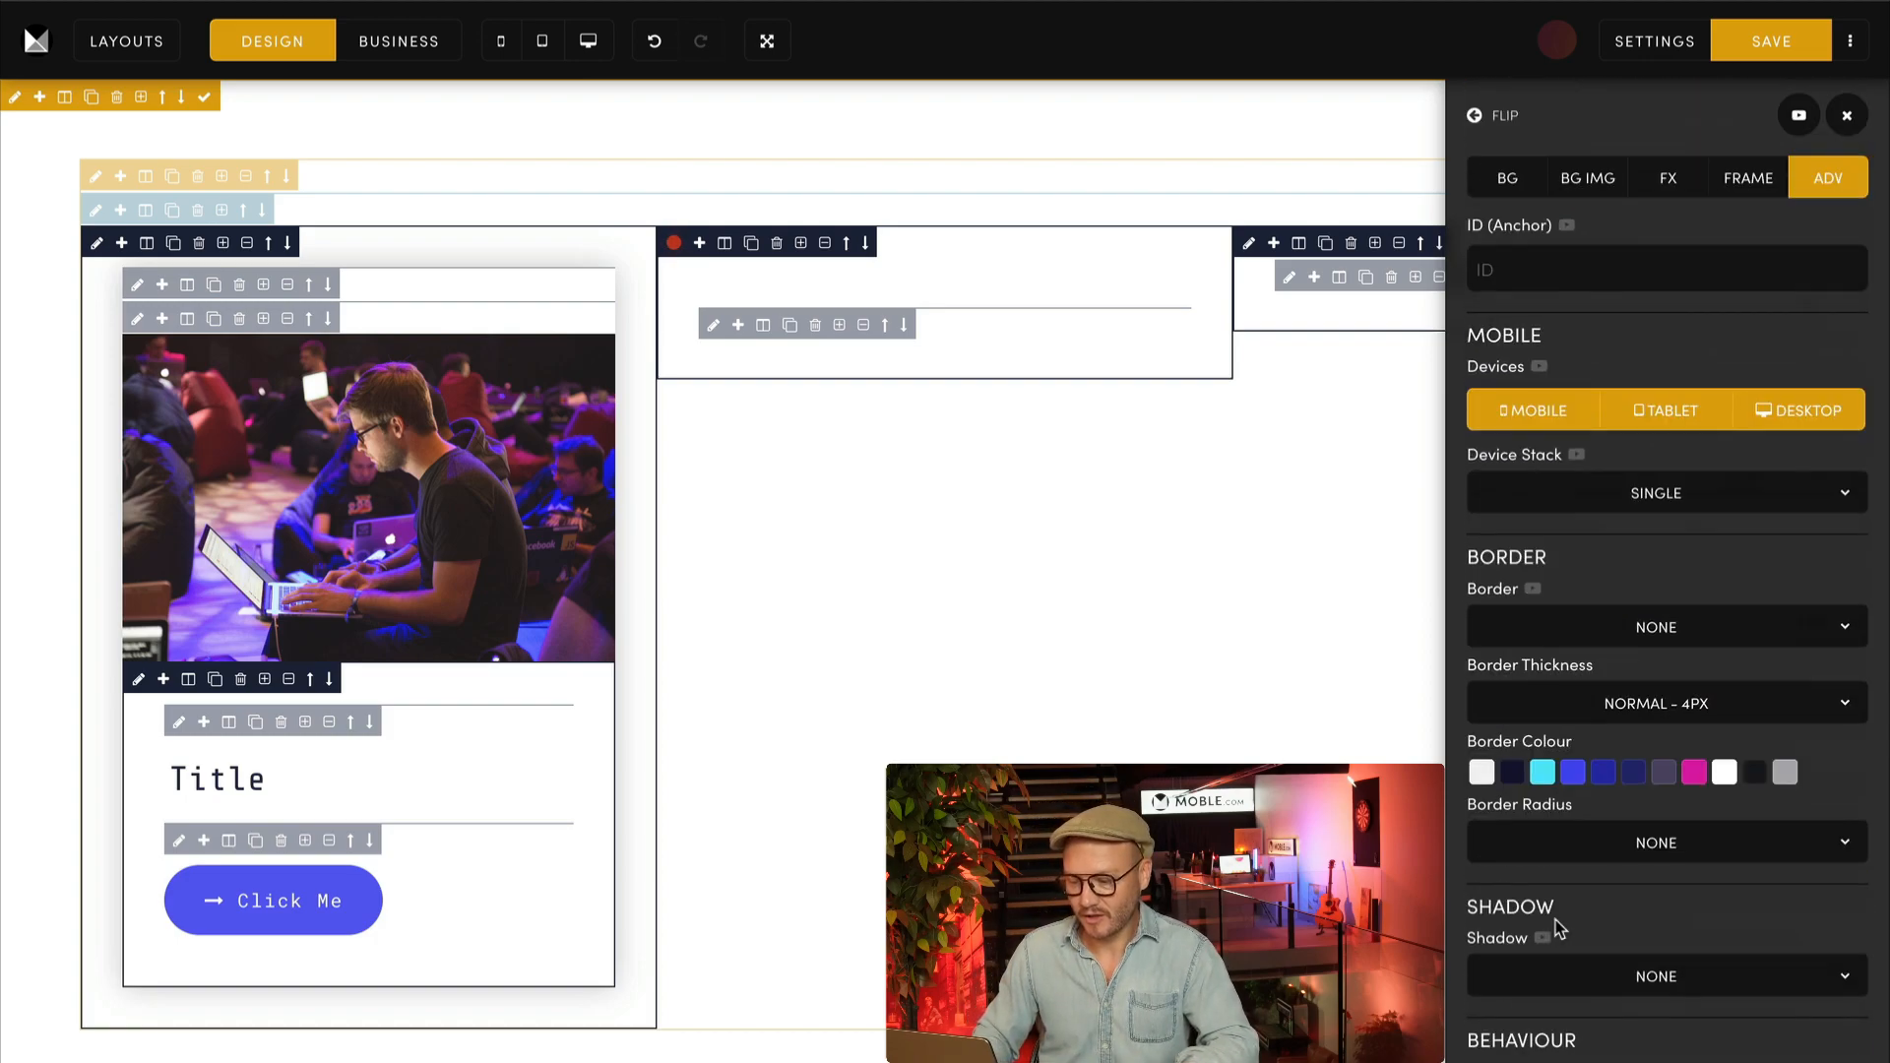
pyautogui.click(1753, 181)
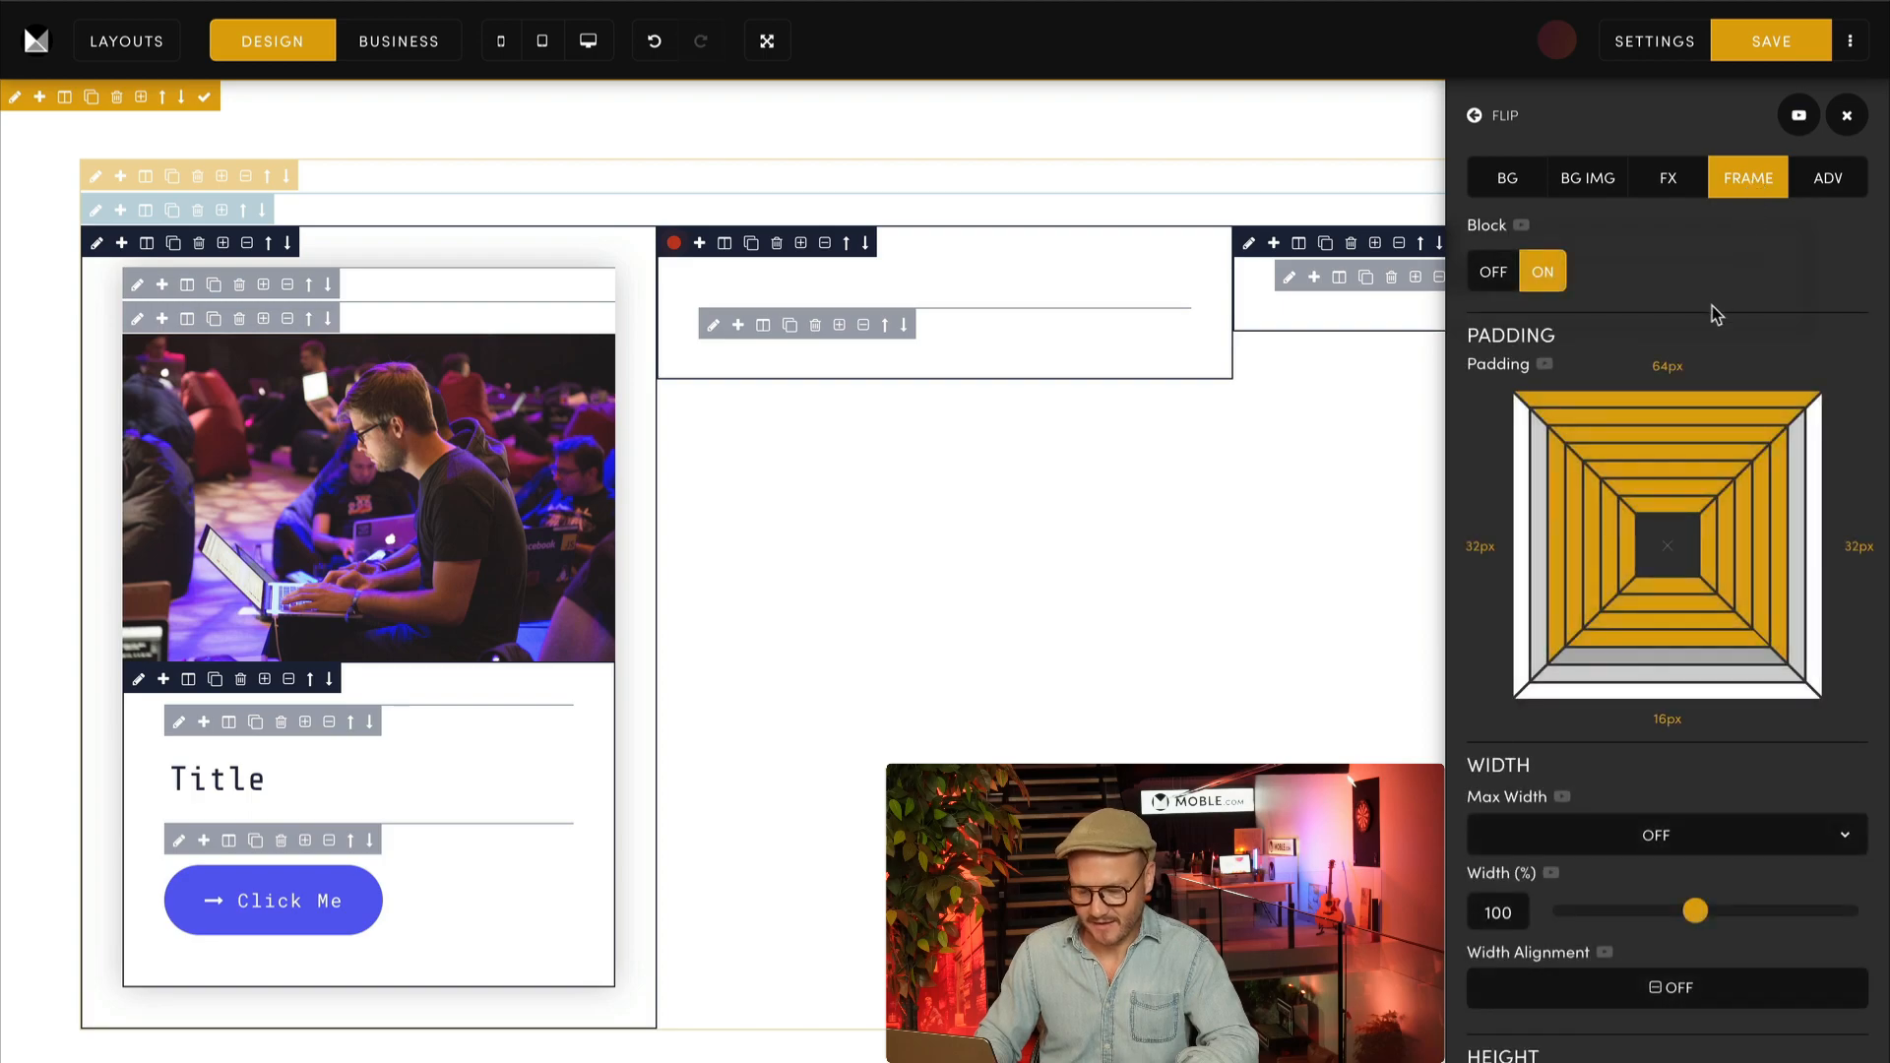
pyautogui.click(1650, 457)
pyautogui.click(1819, 185)
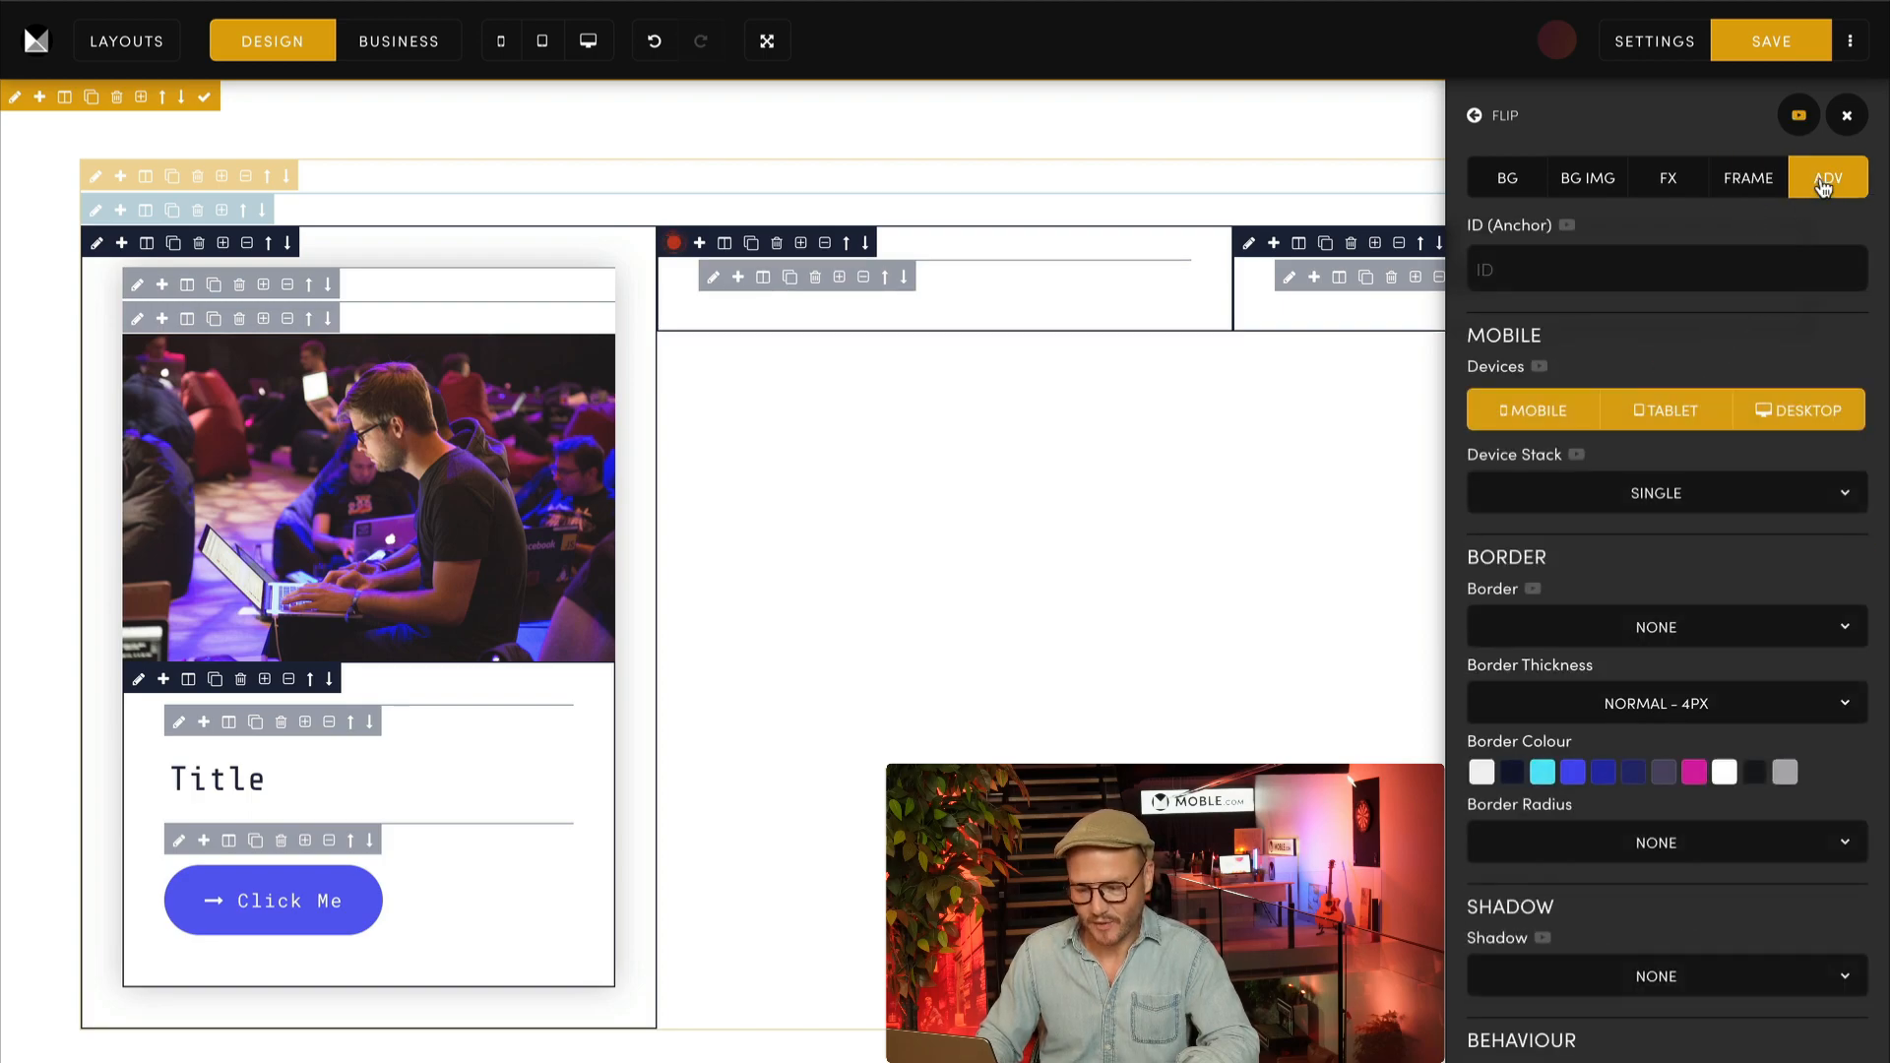
pyautogui.scroll(-3, 1871, 492)
pyautogui.scroll(-5, 1871, 500)
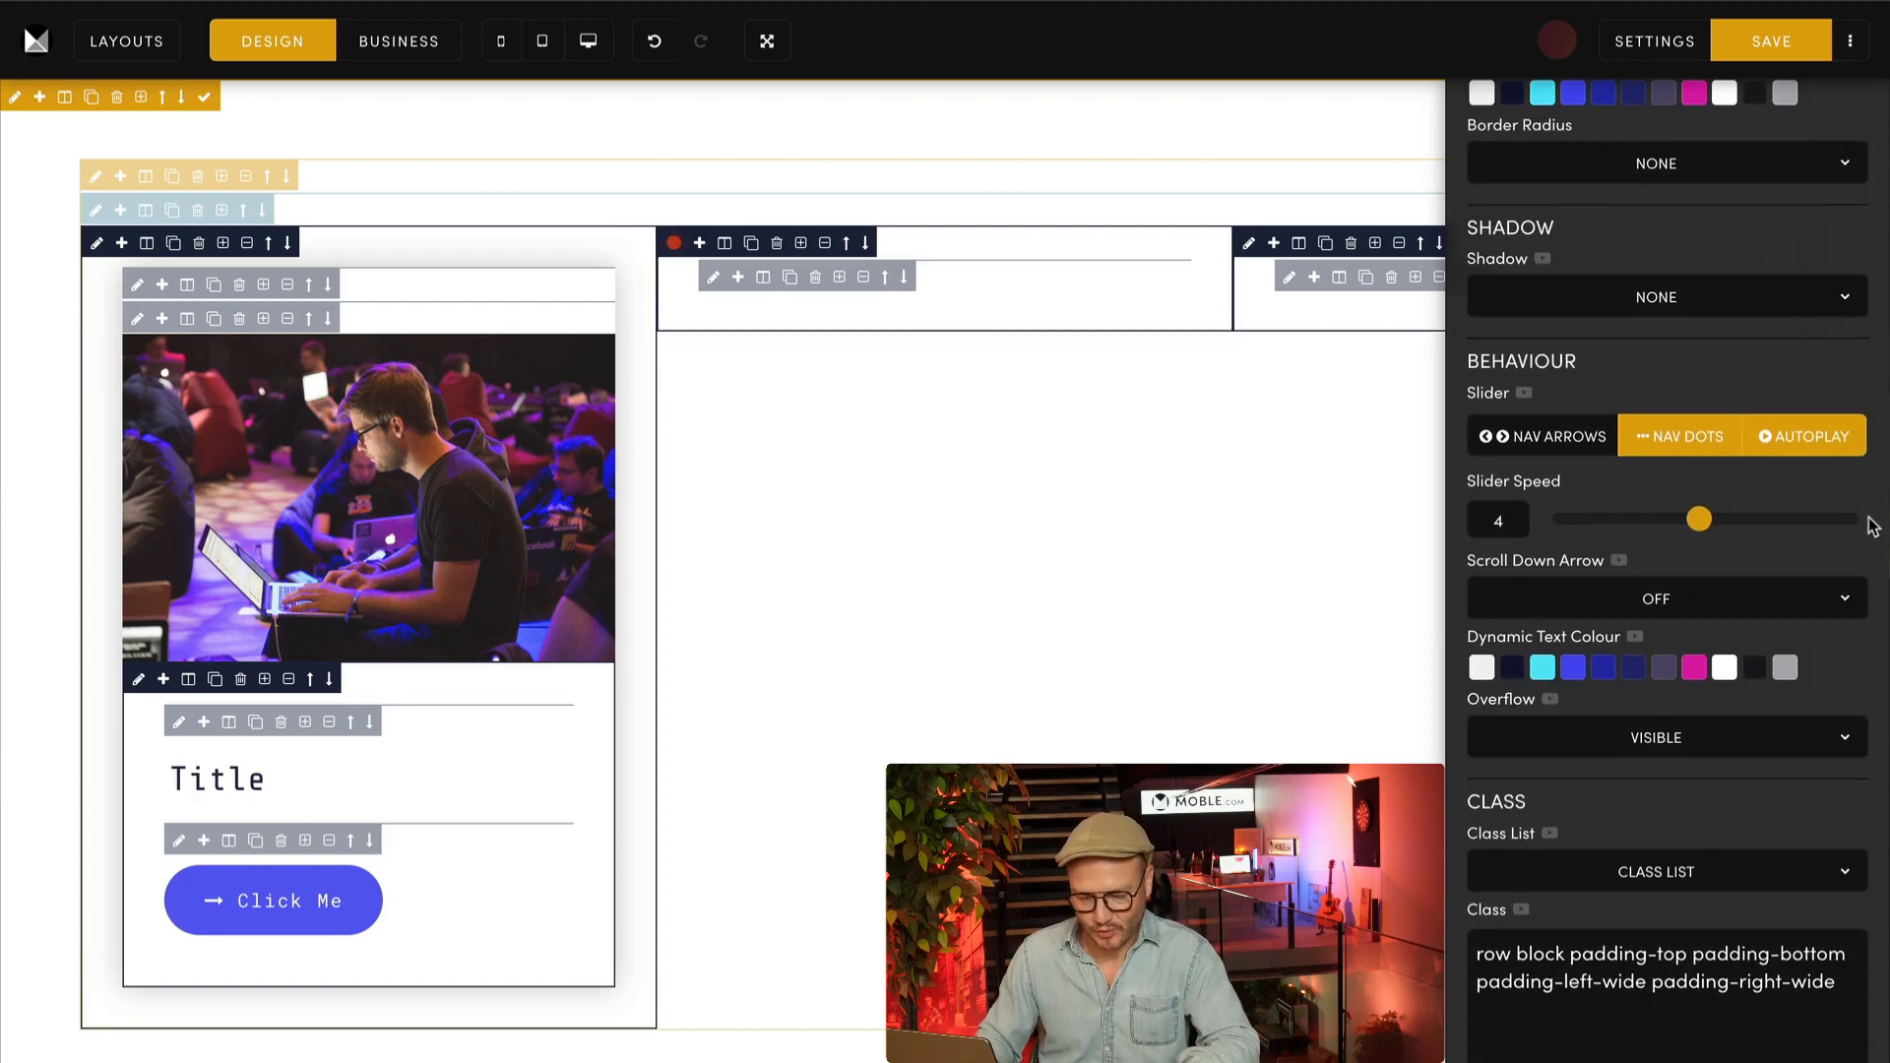